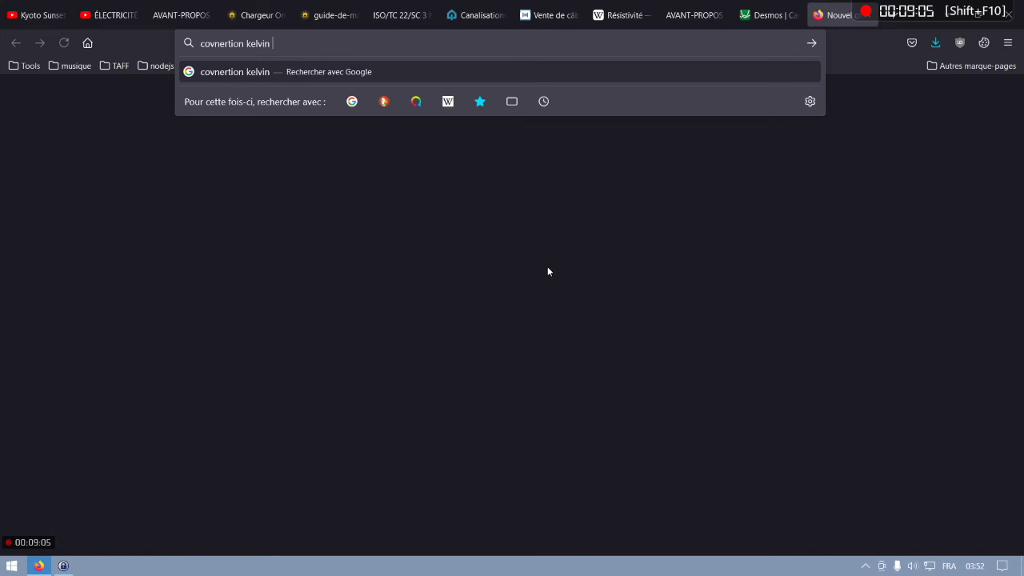
- Search Google for a kelvin-to-Celsius conversion and convert 300 kelvin to degrees Celsius
text(celcius)
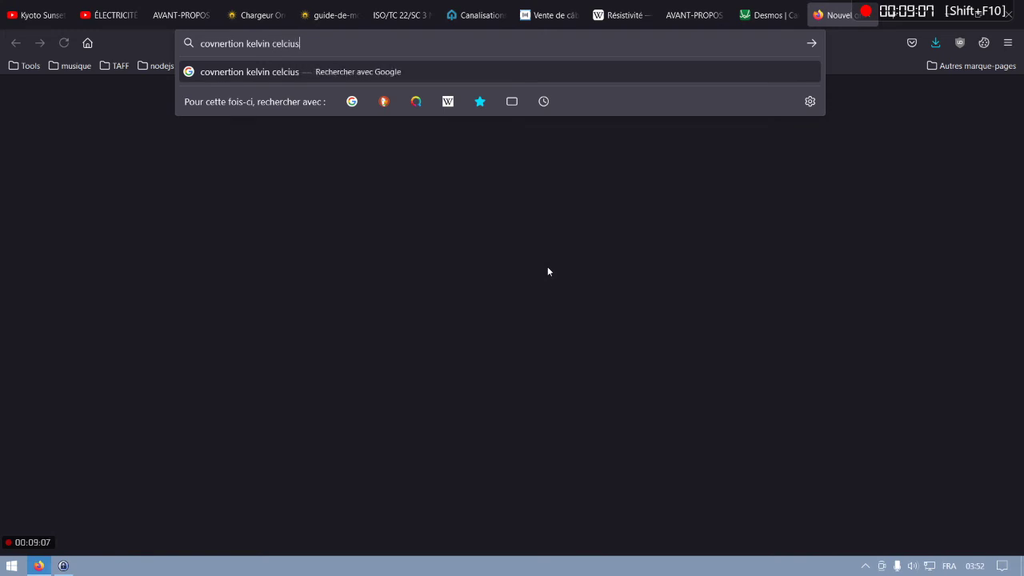
key(Return)
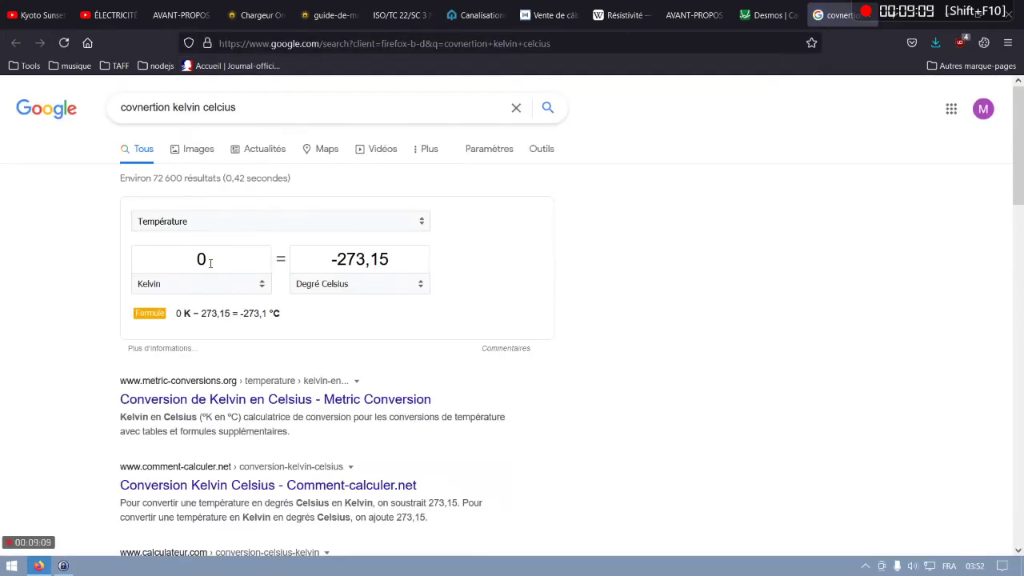
double_click(210, 263)
key(BackSpace)
text(300)
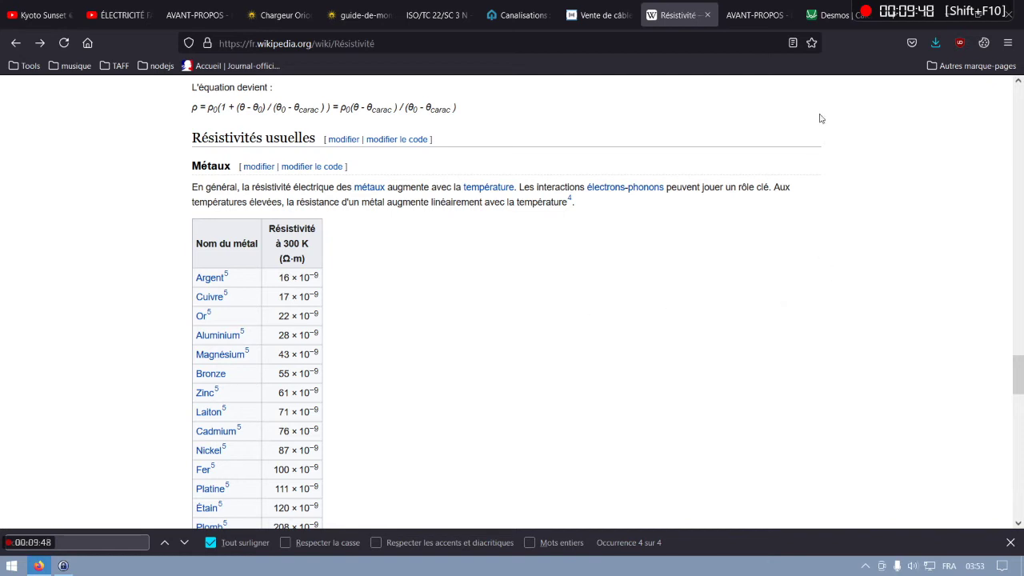
- Go to the YouTube video on van electricity and advance it to the worked cable section formula
click(824, 18)
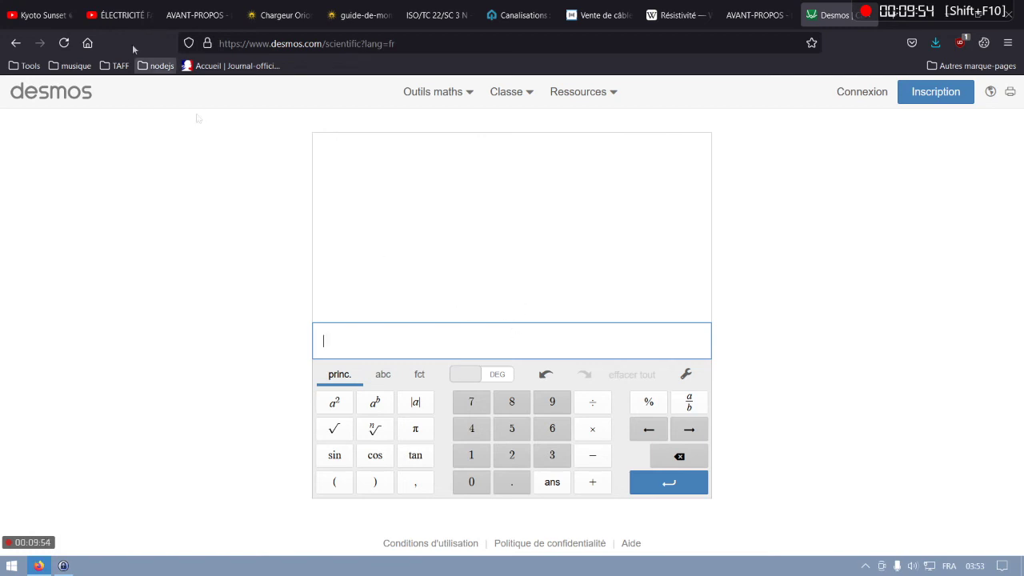
click(117, 16)
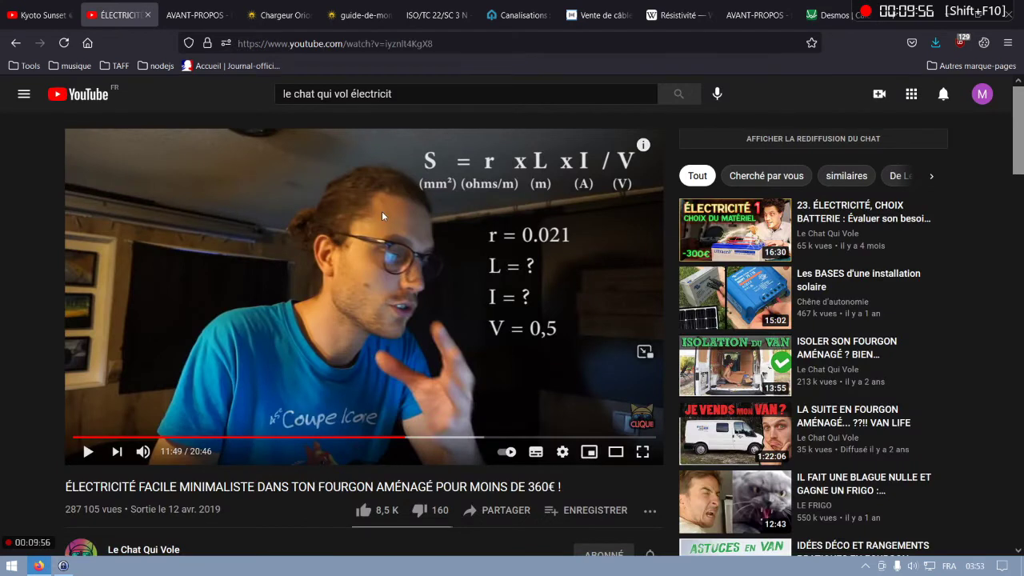
key(Right)
key(Right)
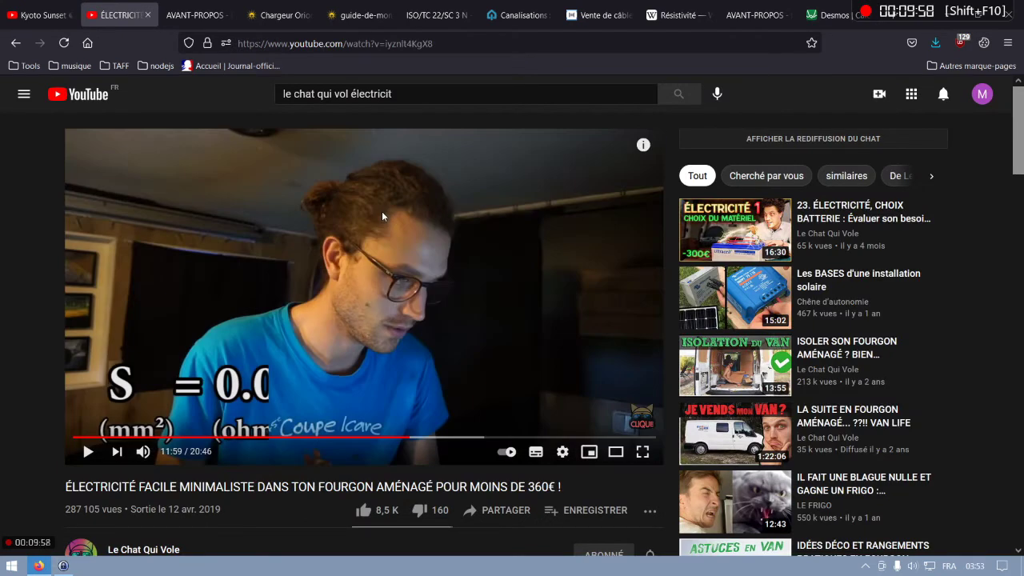
key(Right)
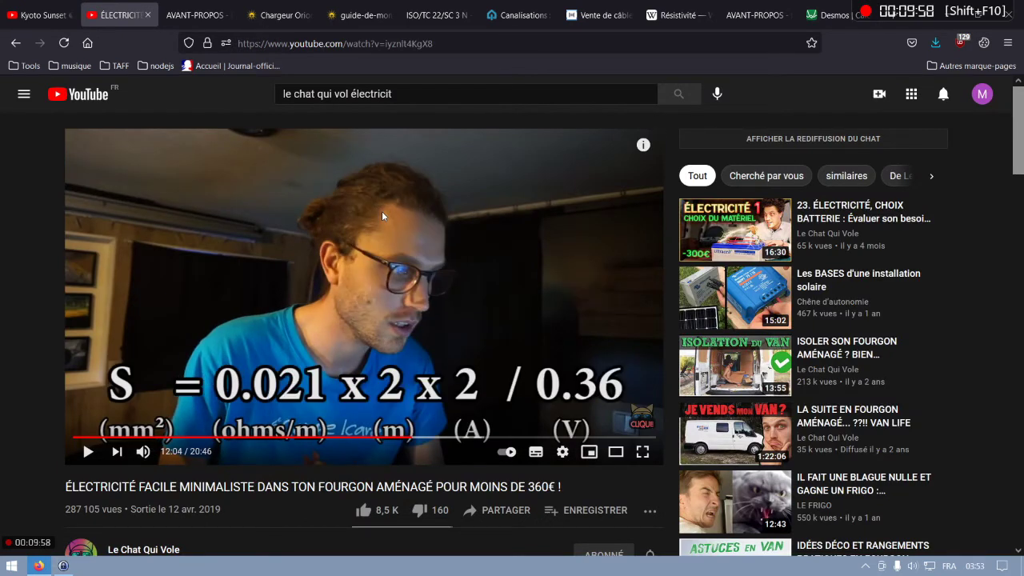
- Switch to the Desmos scientific calculator and start the expression with 0.021 inside an opening parenthesis
click(811, 22)
text(0.021)
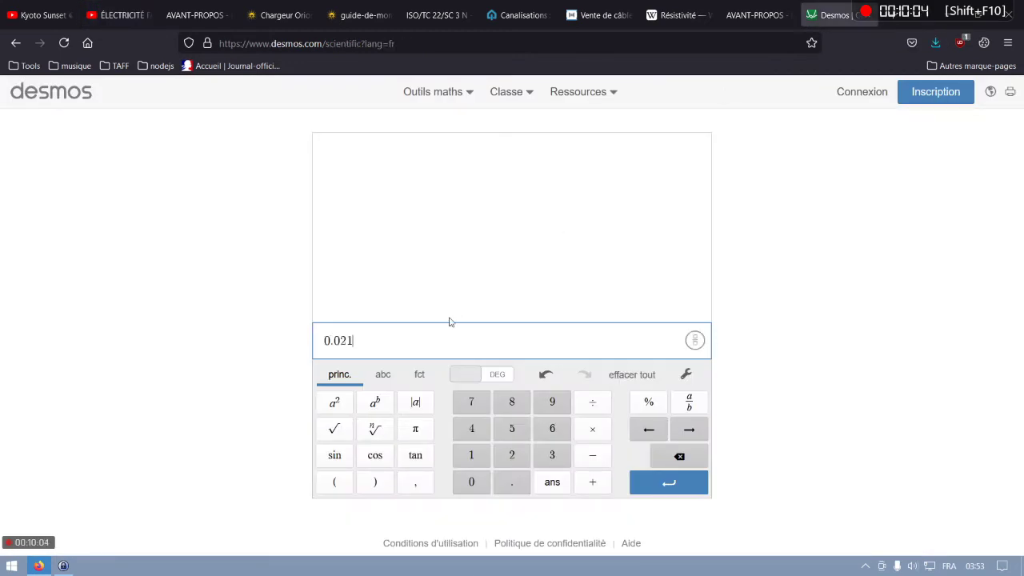
key(ctrl+a)
key(ctrl+Tab)
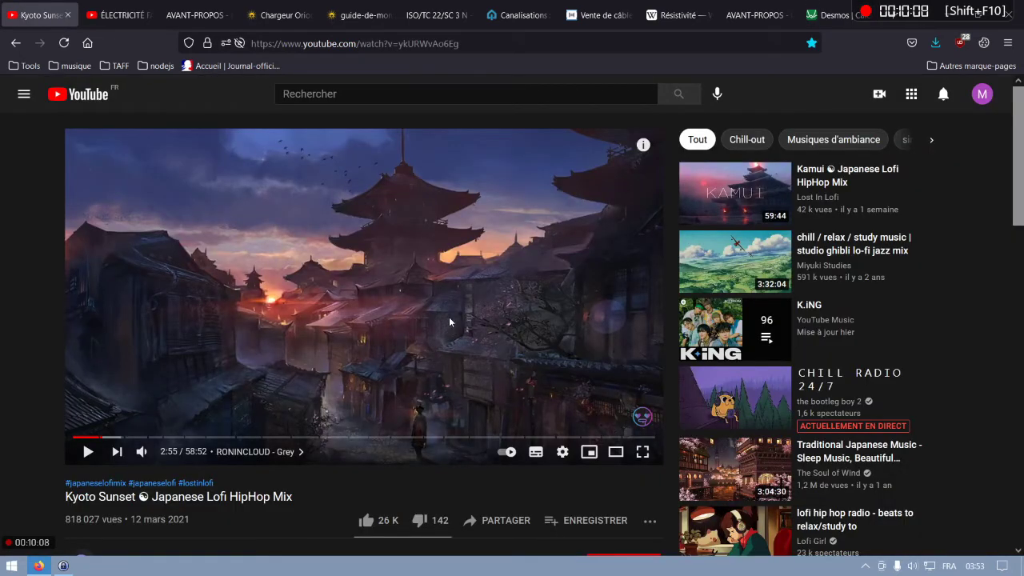
key(ctrl+shift+Tab)
text(()
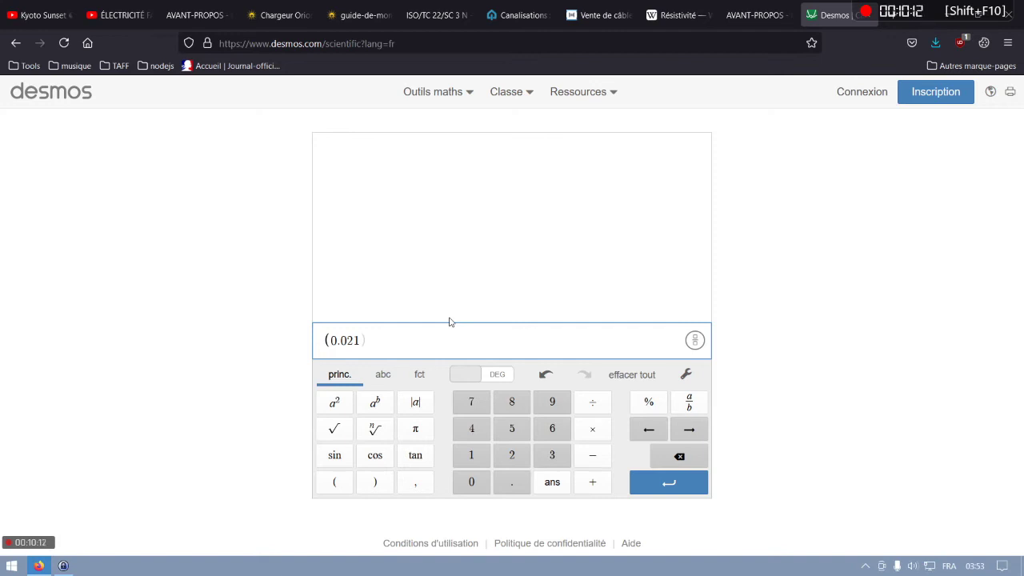
- Complete the numerator by multiplying 0.021 by (2*1) and by 2, and divide it by 0.36
text()*)
key(BackSpace)
key(BackSpace)
text(*()
text(2*1))
text(*)
text(2))
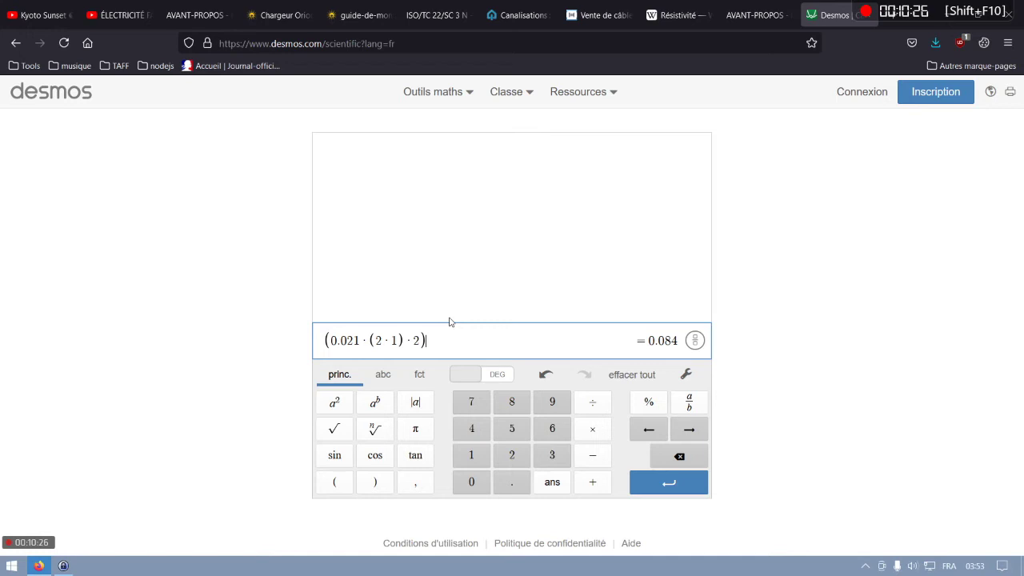
text(/)
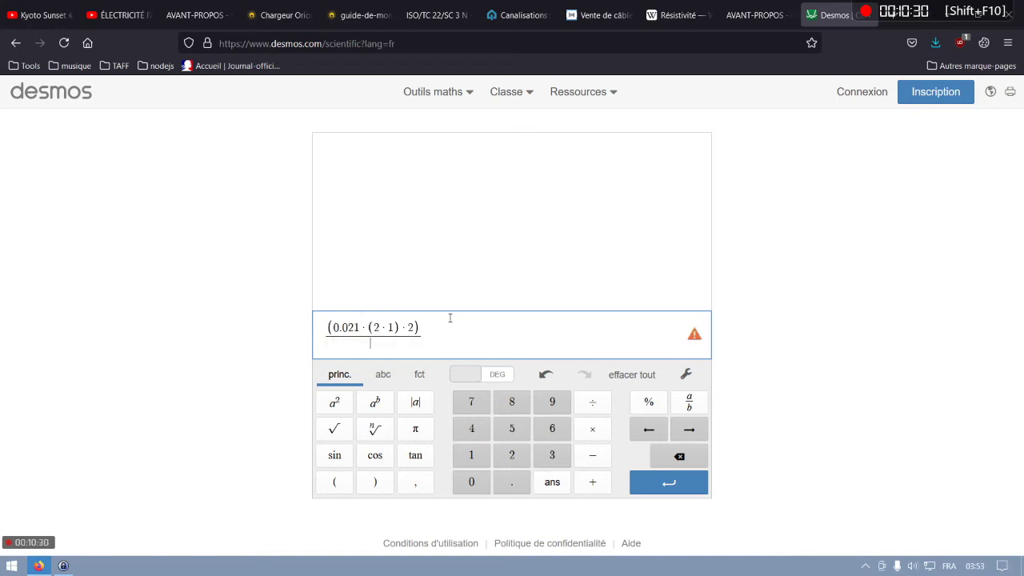
text(0.36)
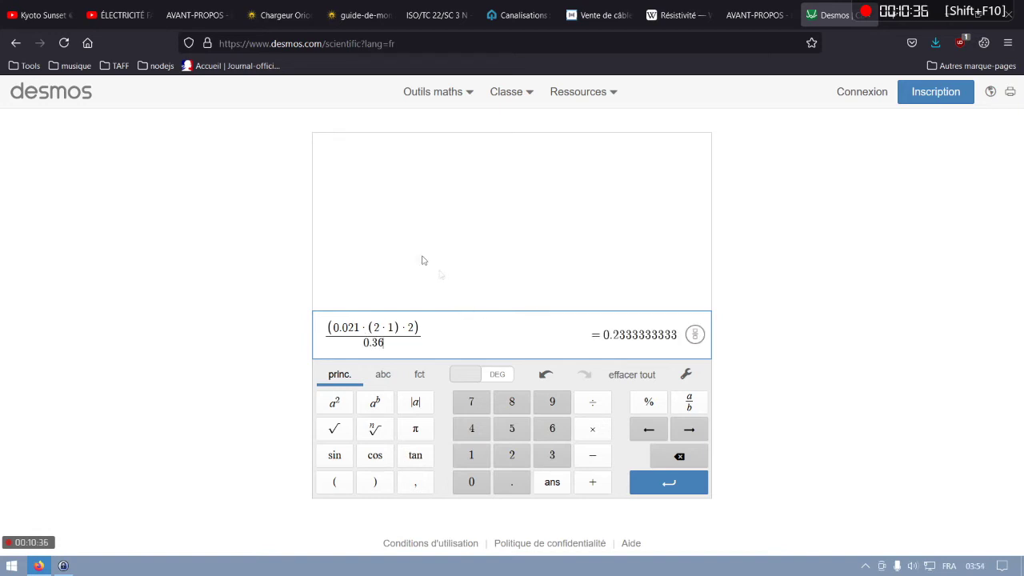
- Compare the Desmos result with the YouTube video and check the metal resistivity table on Wikipedia
key(Home)
click(110, 19)
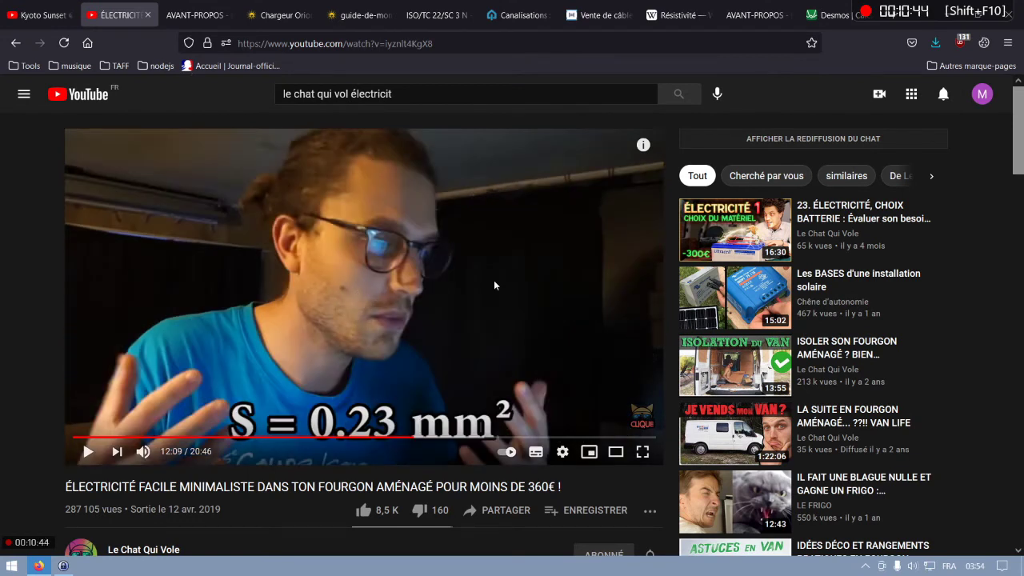
click(832, 14)
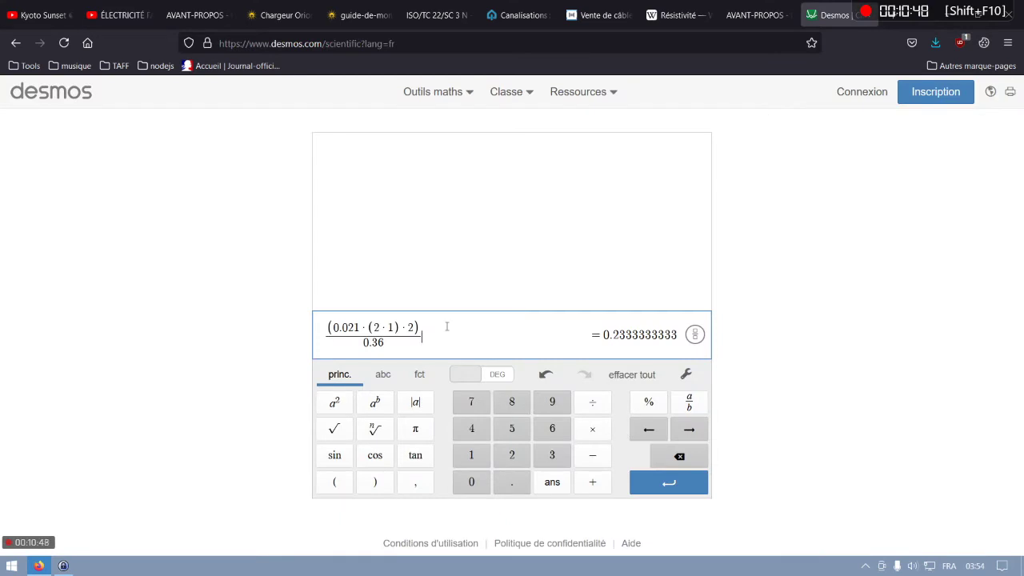
click(357, 327)
click(676, 15)
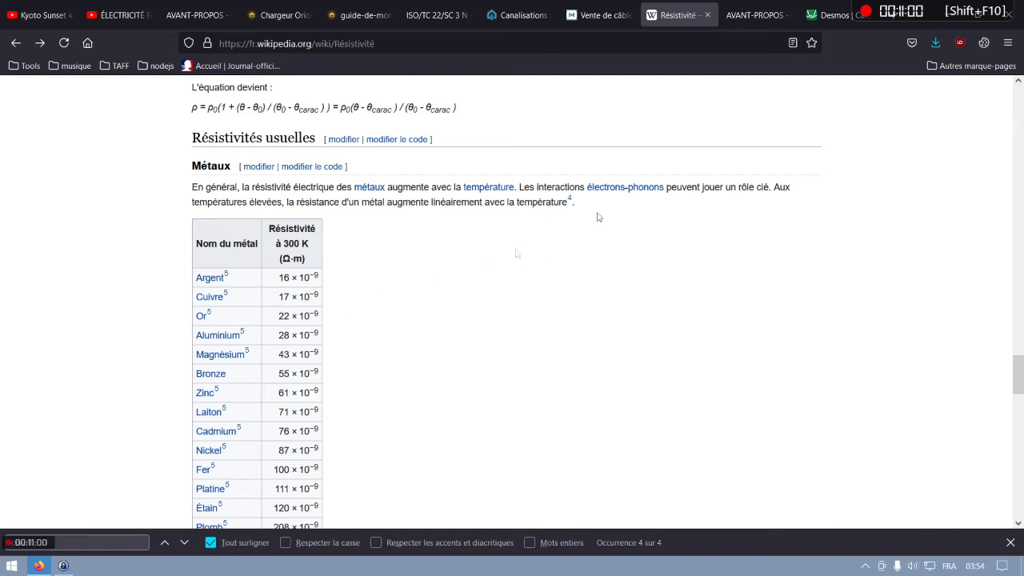
click(828, 24)
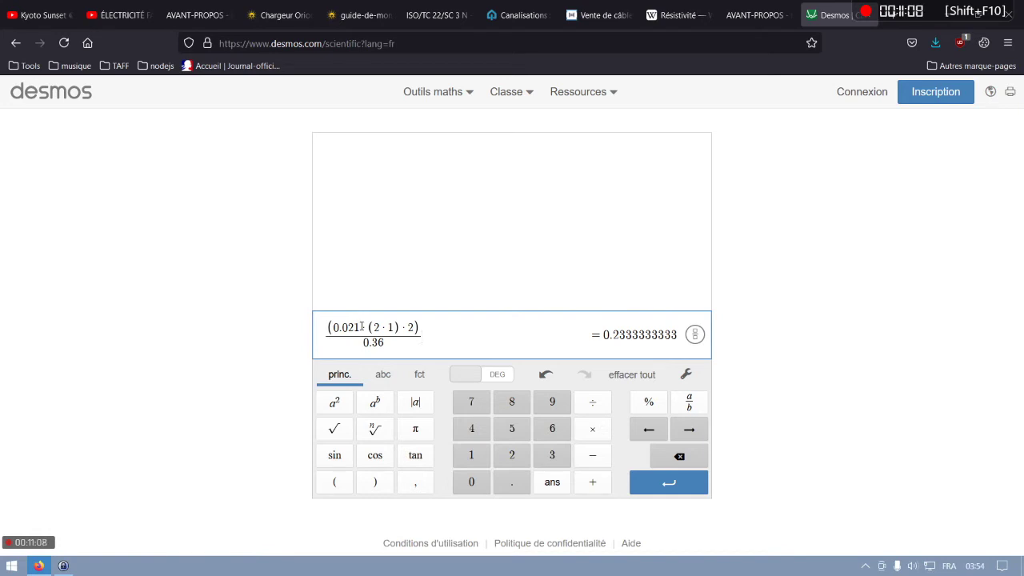
- Replace 0.021 in the numerator with the resistivity (21*10^-9)
click(333, 327)
key(shift+Right)
key(shift+Right)
key(shift+Right)
key(shift+Right)
key(shift+Right)
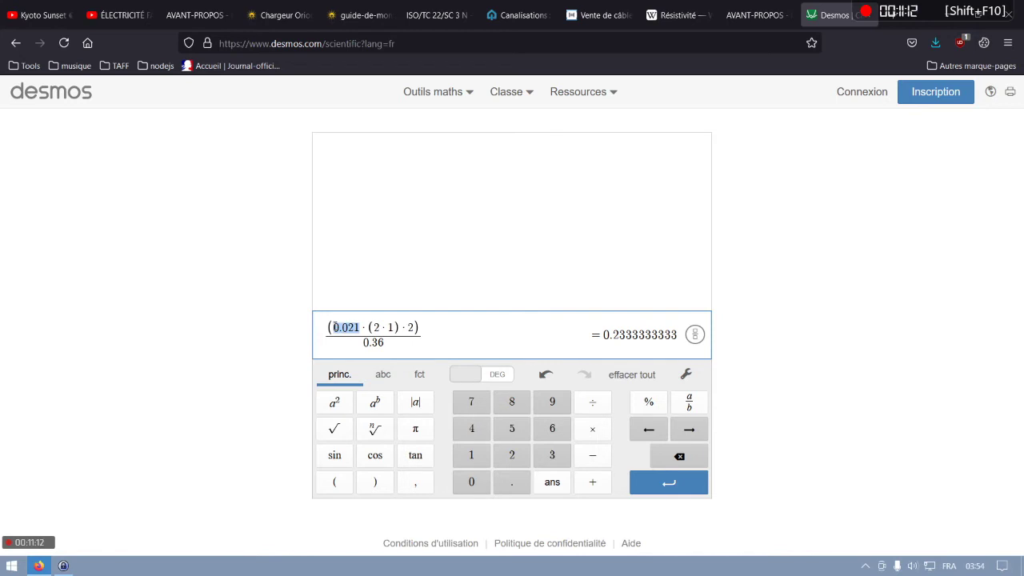
key(BackSpace)
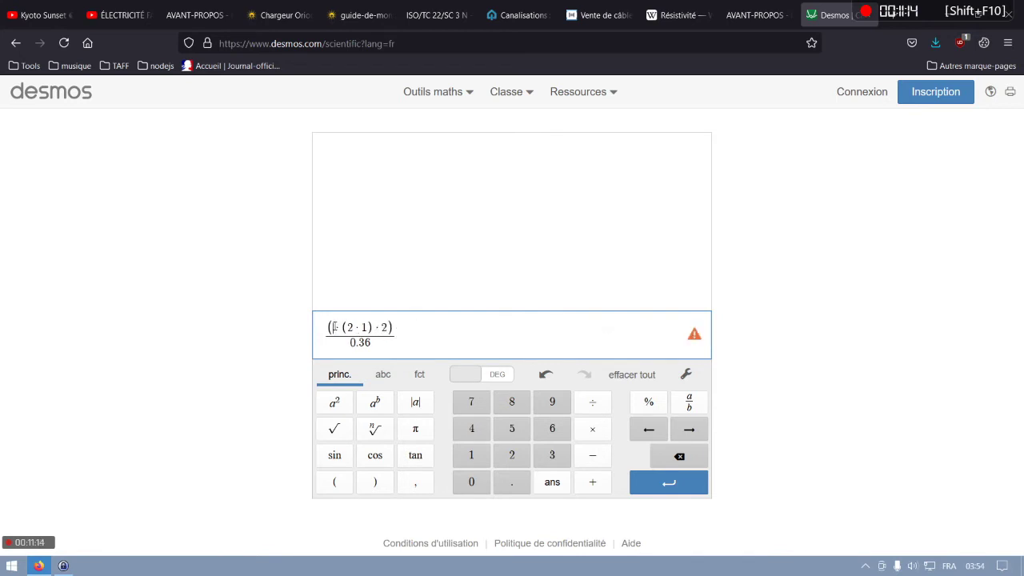
text(()·)
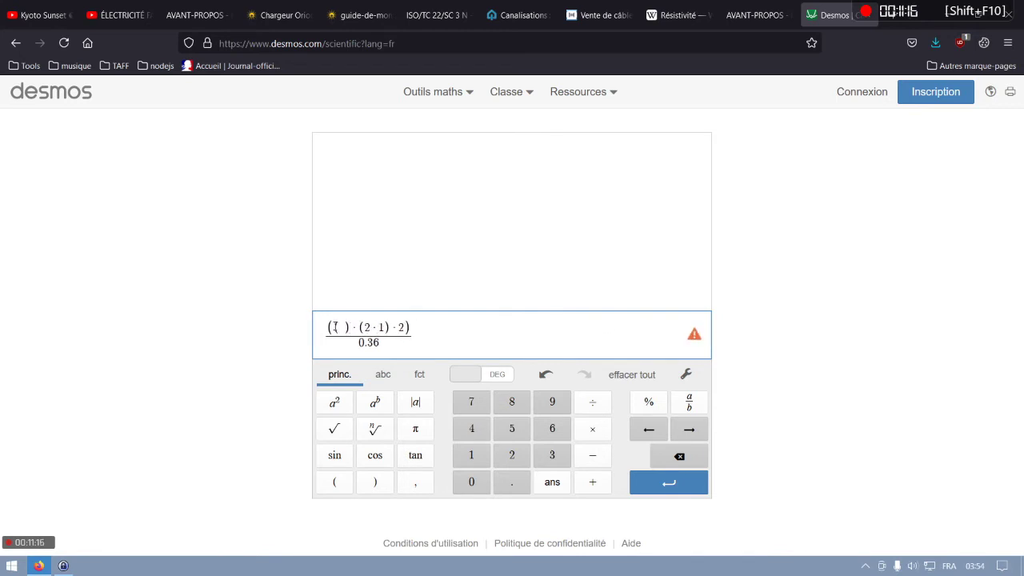
text(21*)
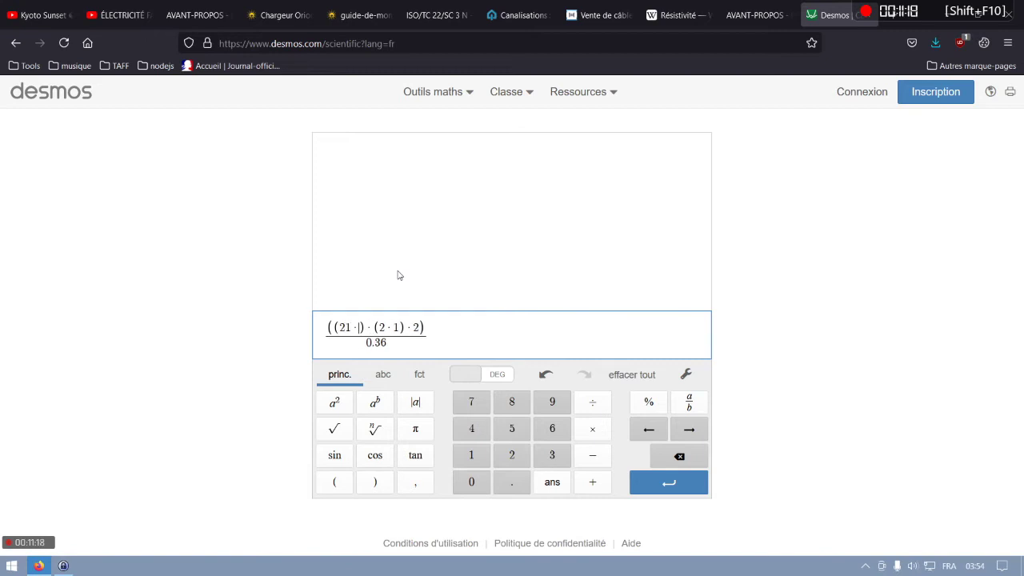
text(10^-9)
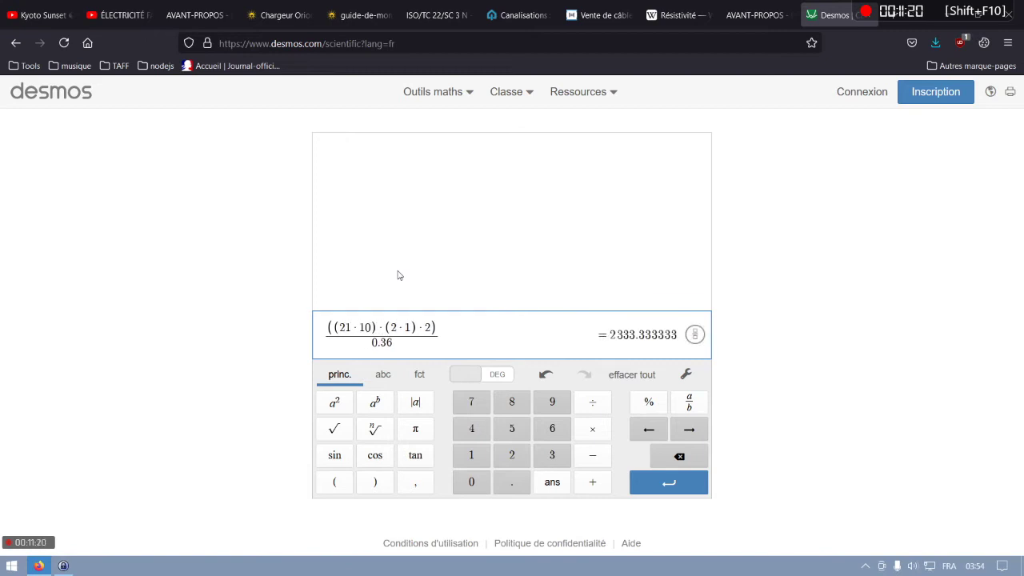
- Multiply the whole fraction by 1000000 and compare the result with the section given in the YouTube video
click(472, 333)
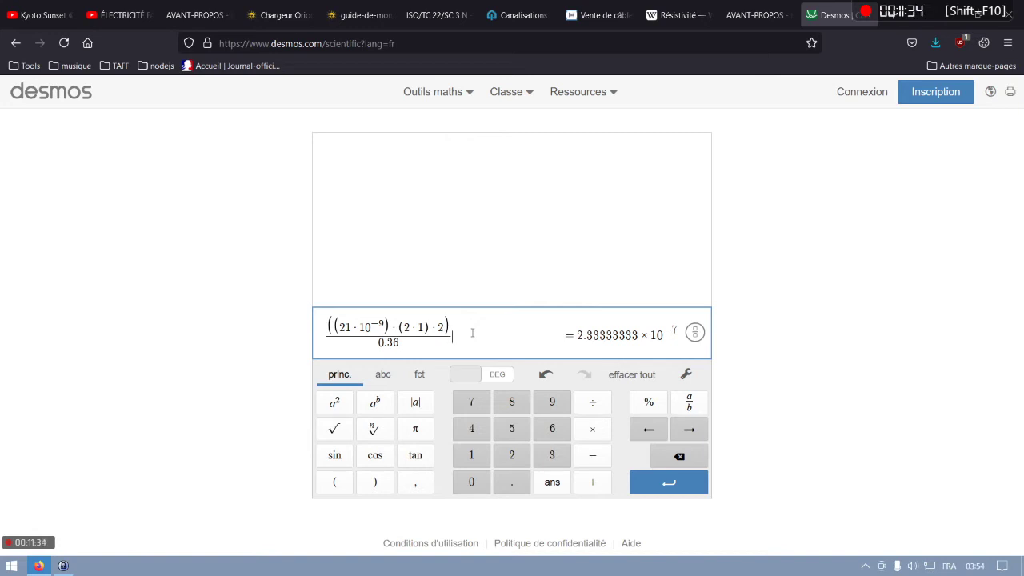
text(*1000)
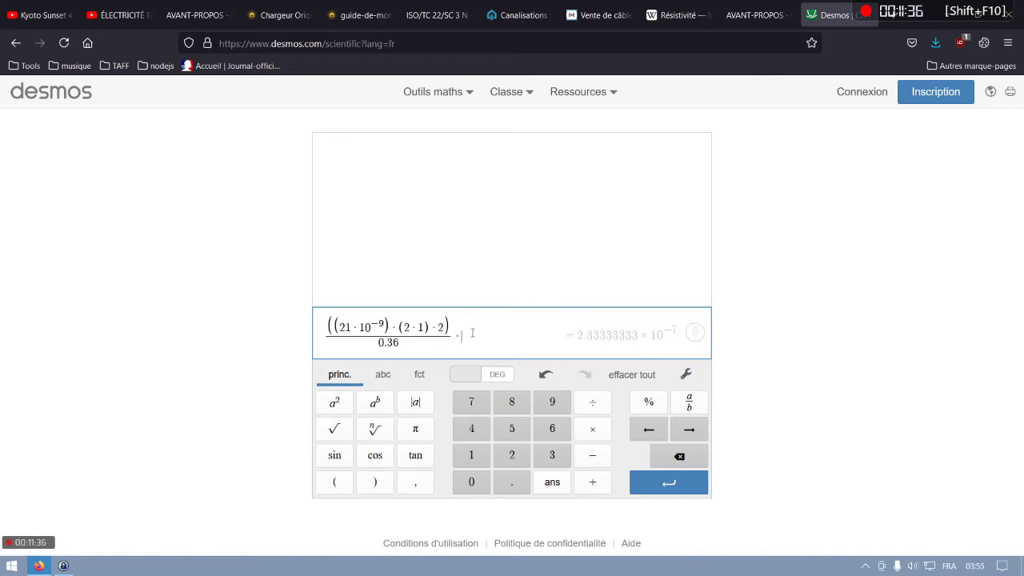
text(000000)
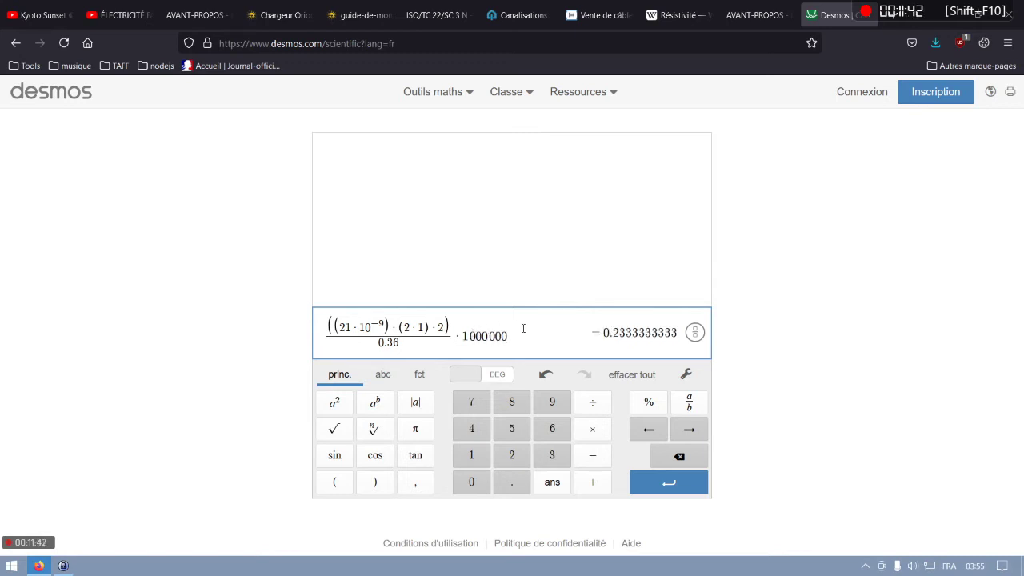
click(106, 17)
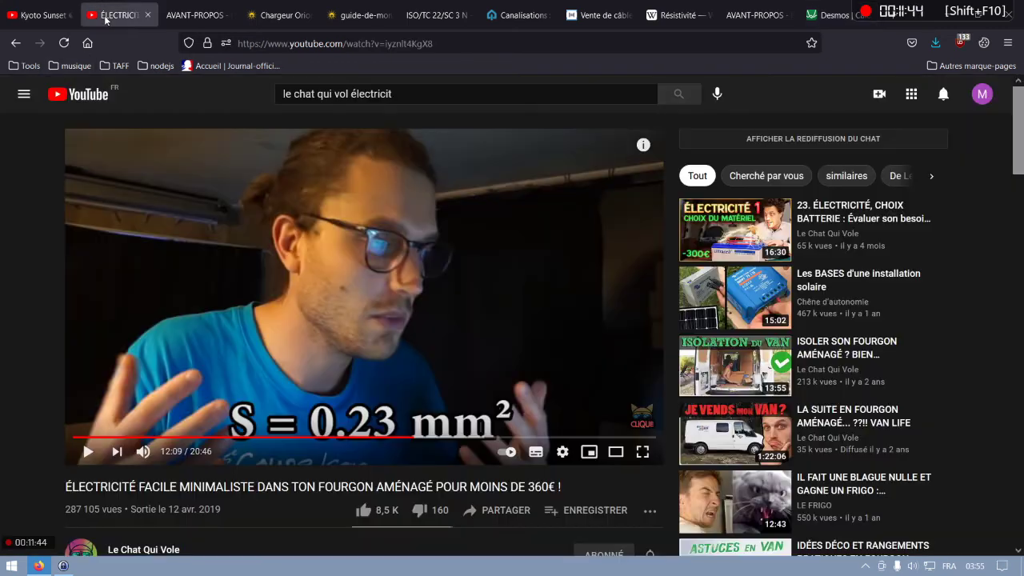
- In Desmos, replace the denominator 0.36 with the voltage drop expression ((3*12)/100)
click(826, 16)
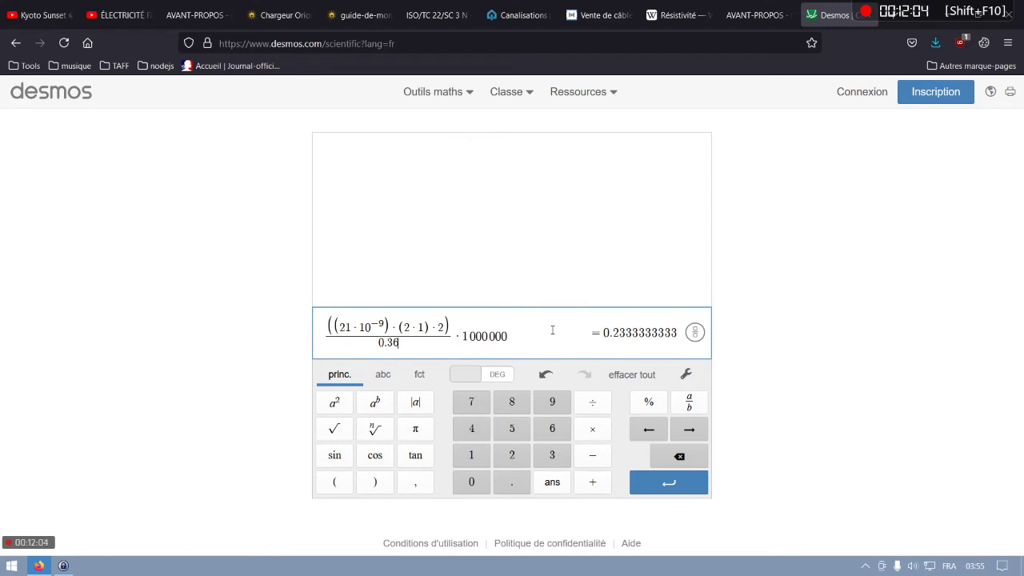
key(BackSpace)
key(BackSpace)
key(BackSpace)
key(BackSpace)
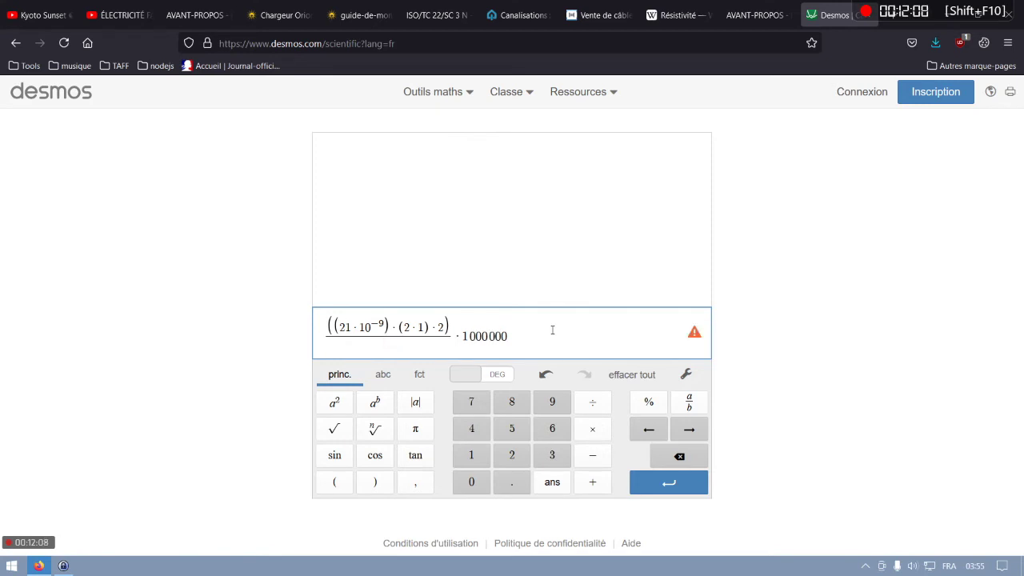
text((()))
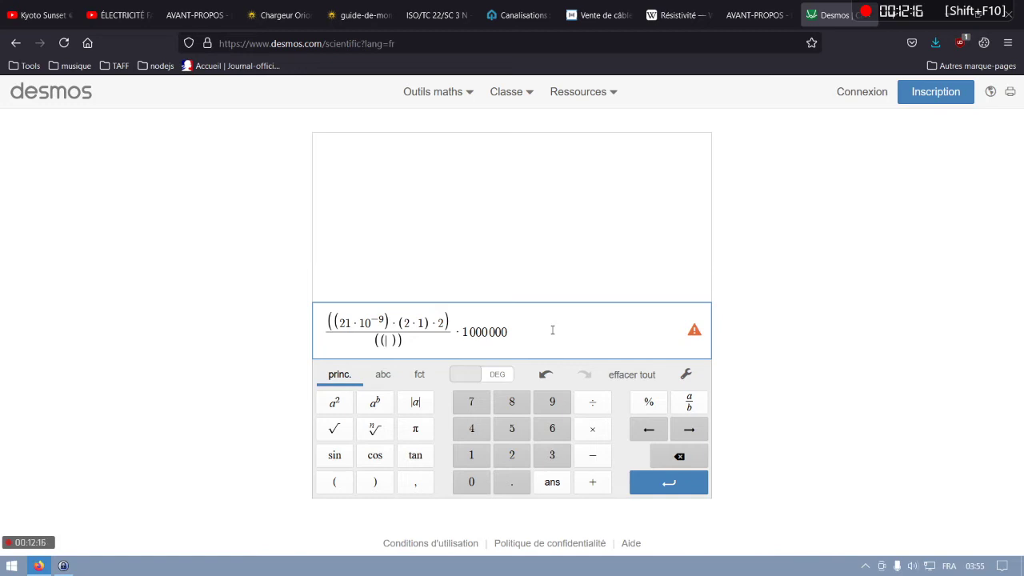
text(3*12)
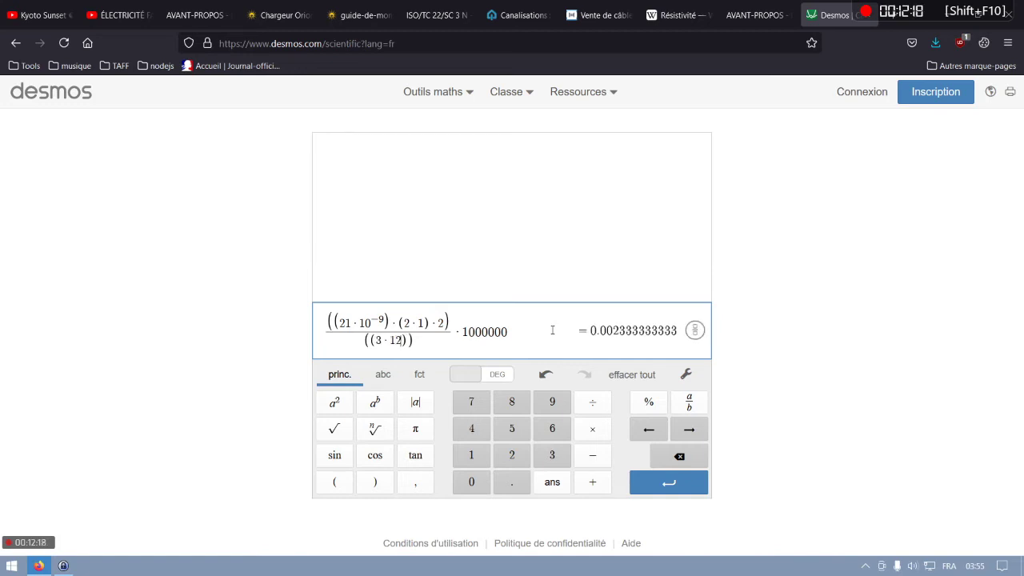
text(/100)
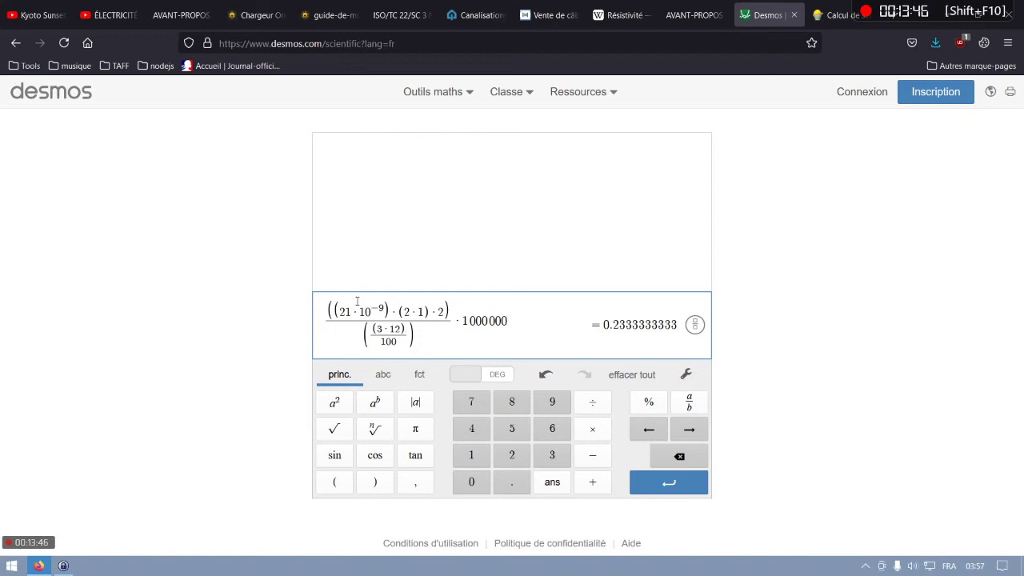
- Review the video's formula and the copper resistivity values in NFC-15-105.pdf, and switch to the schema-electrique.net cable section calculator
click(104, 16)
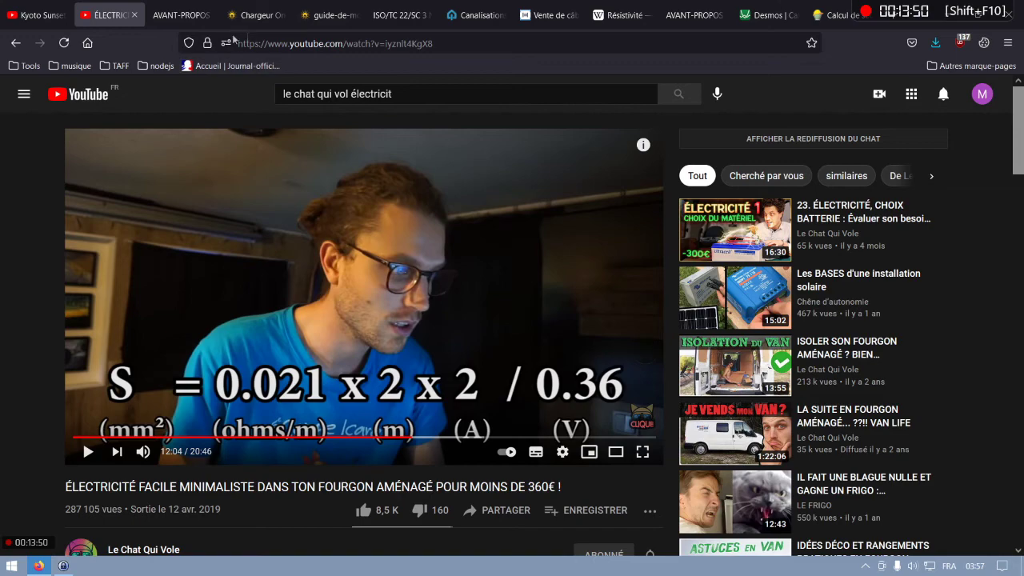
click(185, 18)
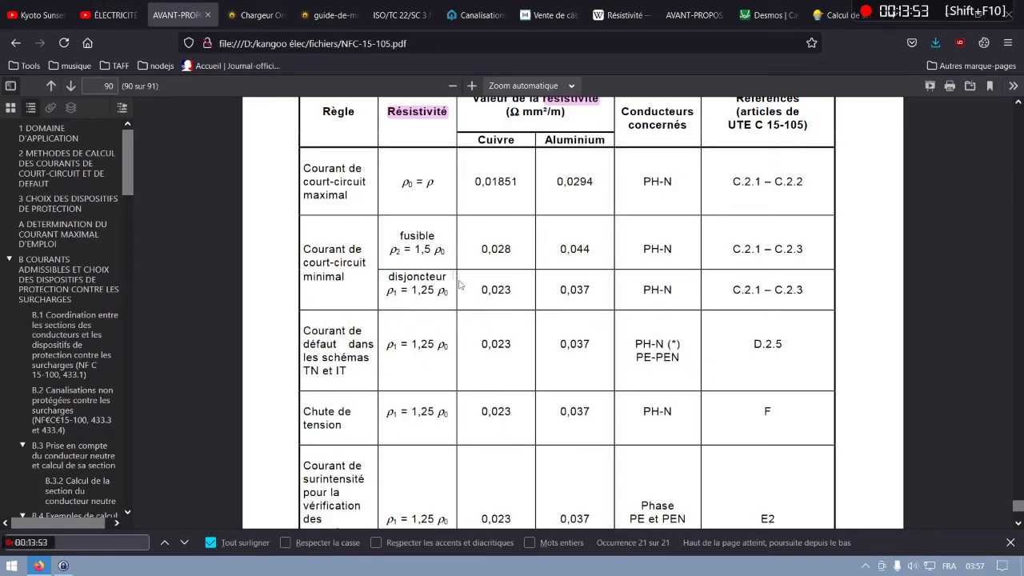
scroll(535, 235, up, 2)
scroll(535, 235, down, 5)
scroll(535, 235, down, 3)
scroll(535, 232, up, 6)
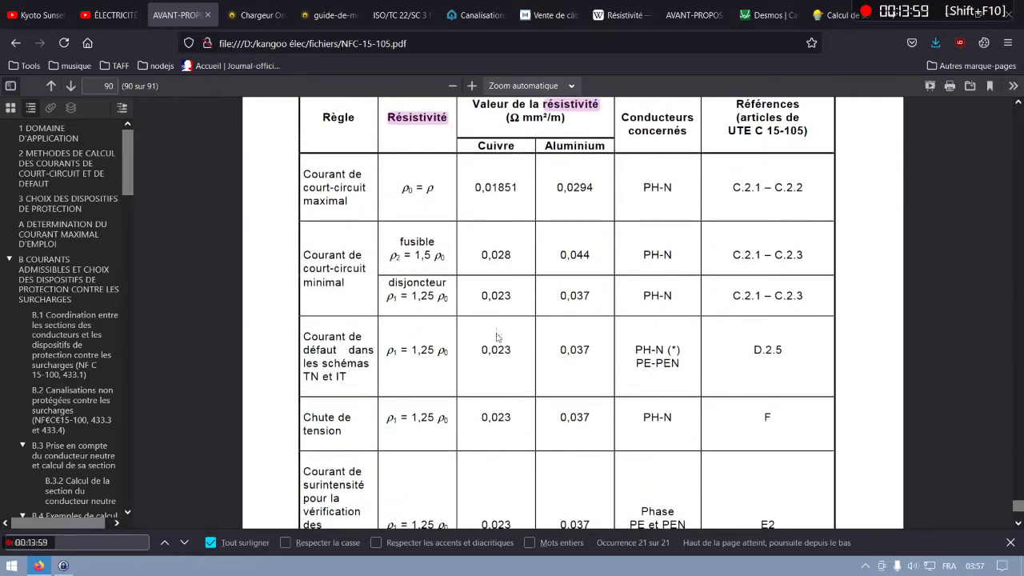
click(829, 20)
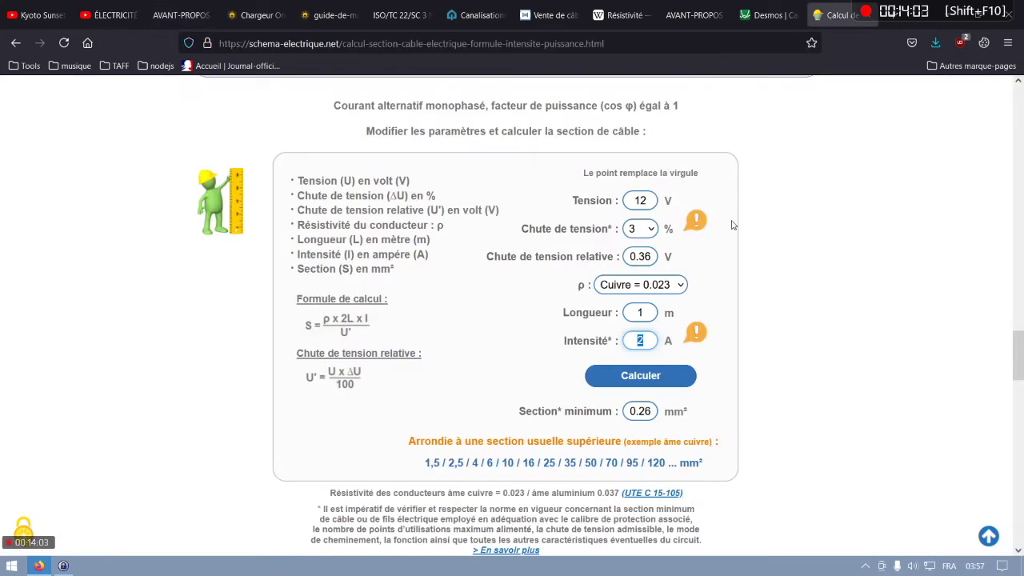
- Compare the calculator's copper resistivity with Wikipedia's metals table and the Desmos formula, and open the MyShop Solaire Orion charger page
click(757, 286)
click(675, 286)
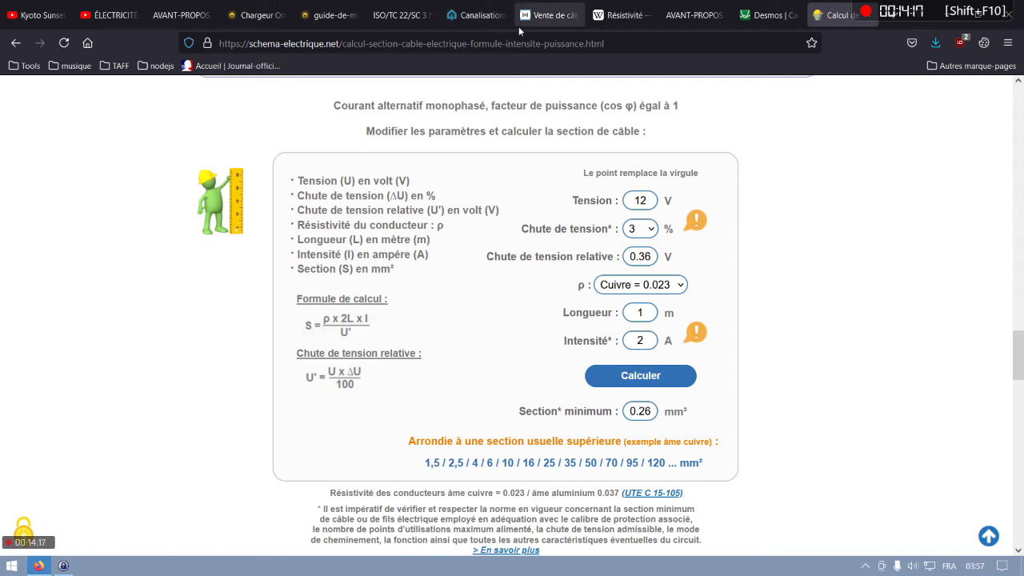
click(621, 15)
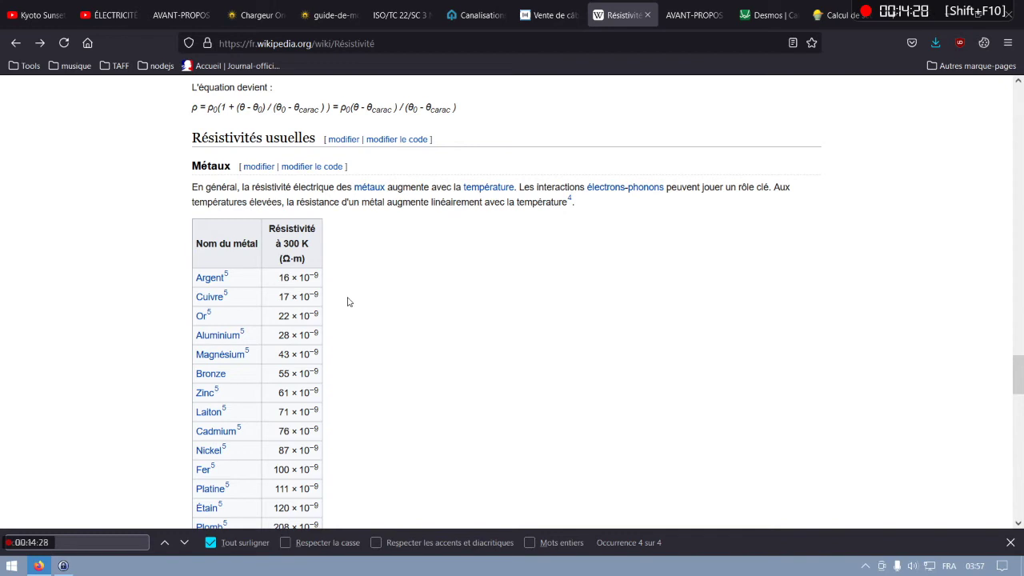
click(765, 19)
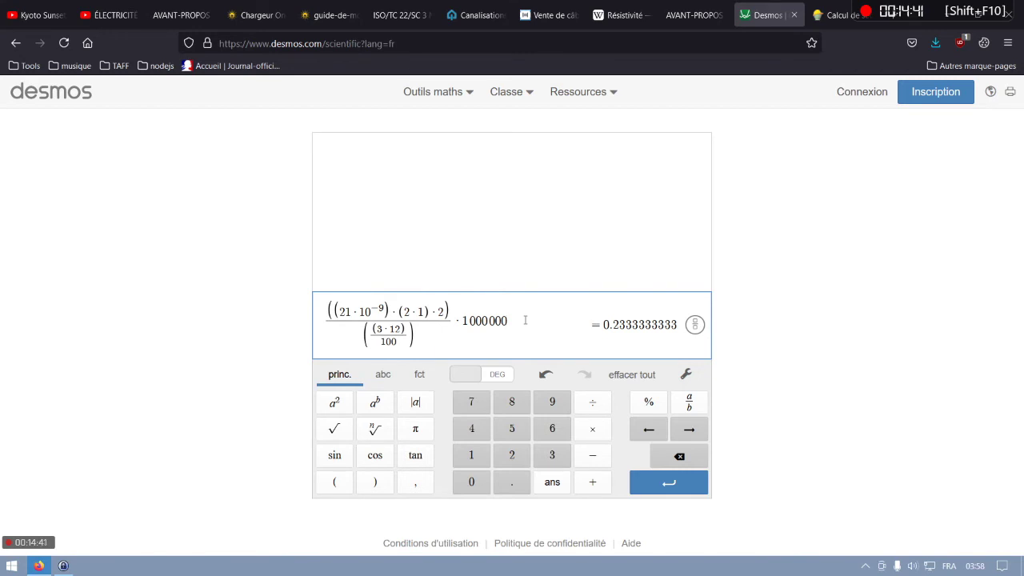
click(272, 6)
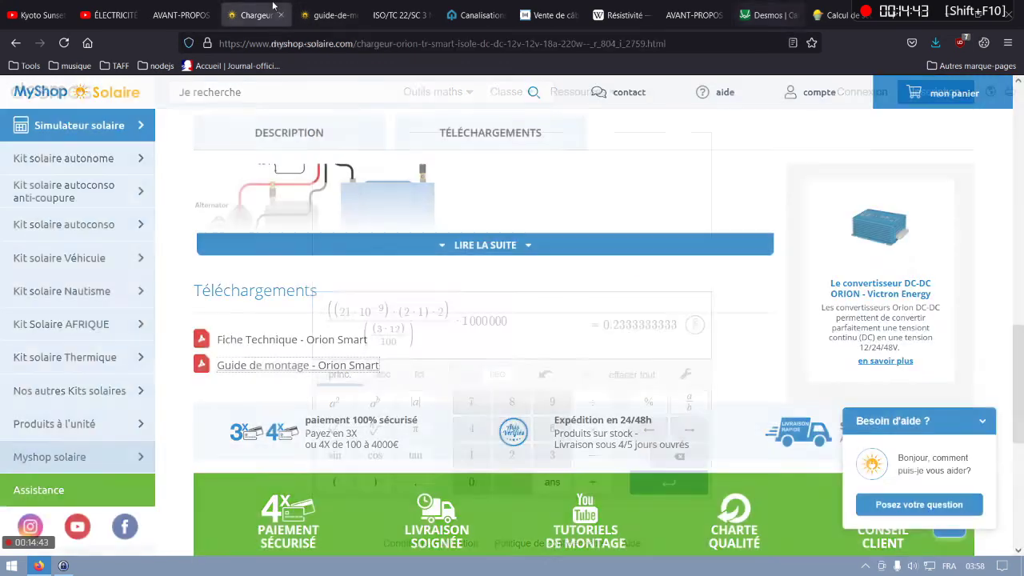
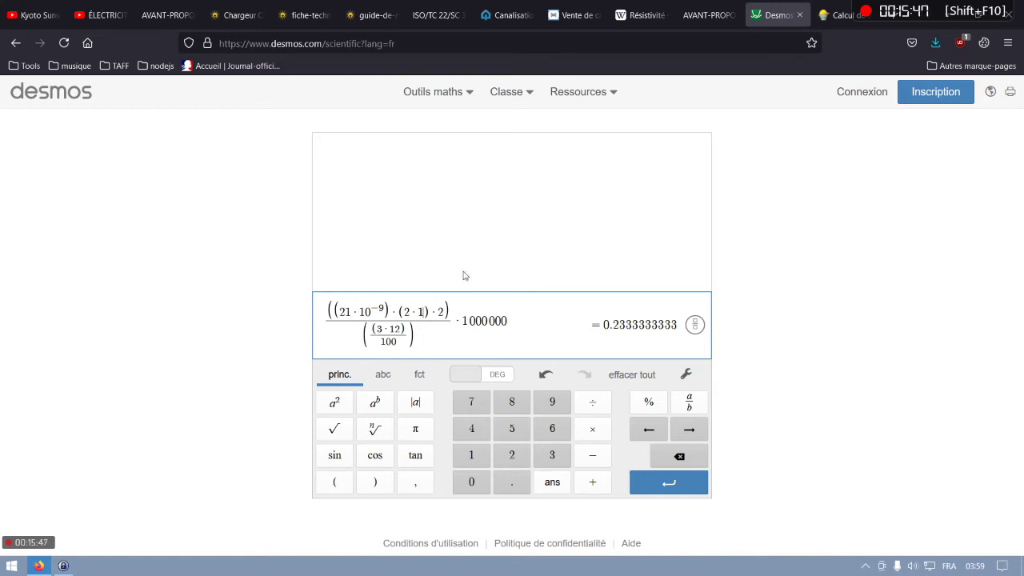
- In the Desmos numerator, set the cable length to 5 and the current to 25
key(BackSpace)
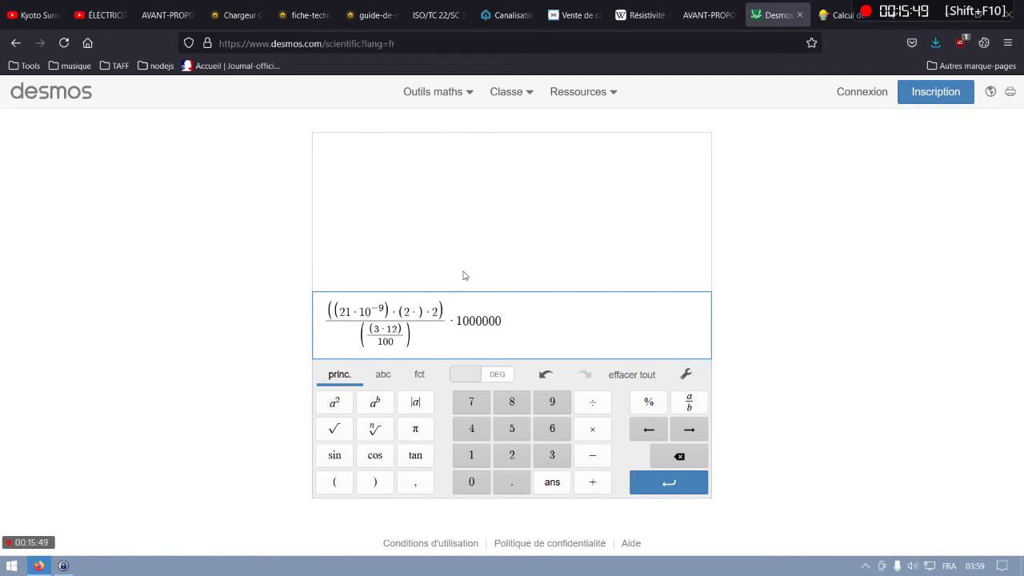
text(5)
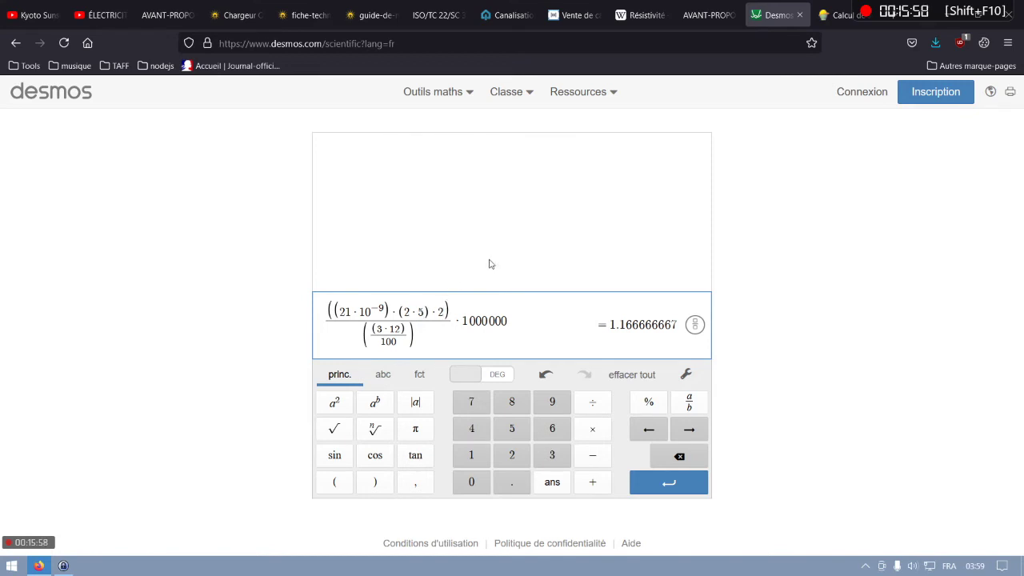
text(5)
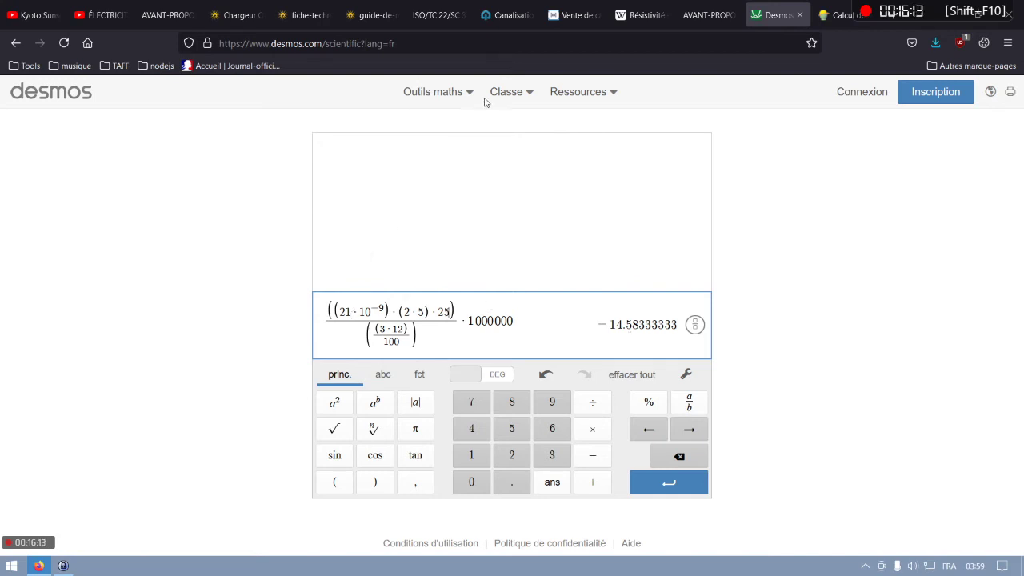
- Compare the copper resistivity in the online cable calculator and Wikipedia's metals table, and check the conductor section of the ISO 6722 PDF
click(836, 14)
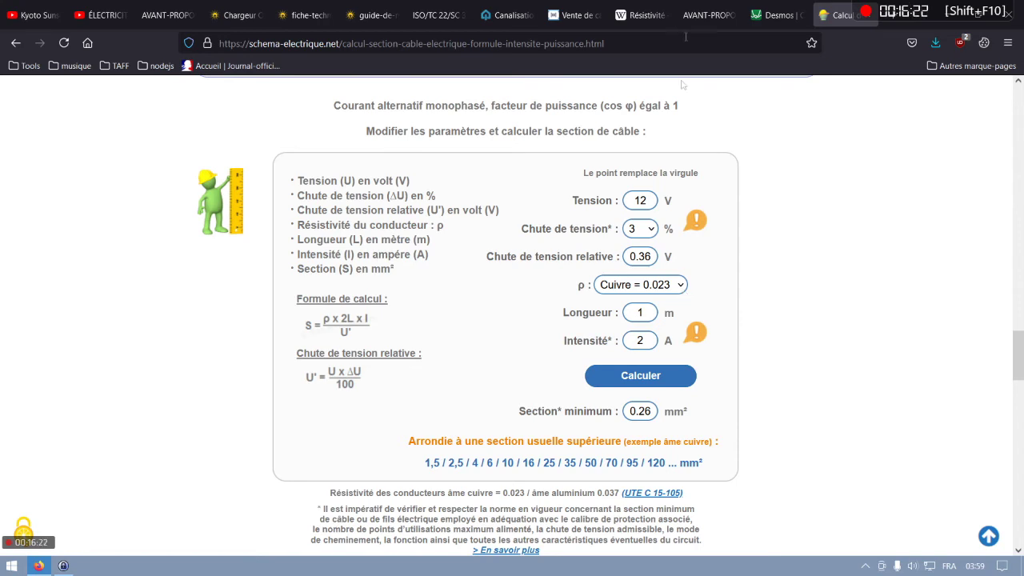
click(632, 17)
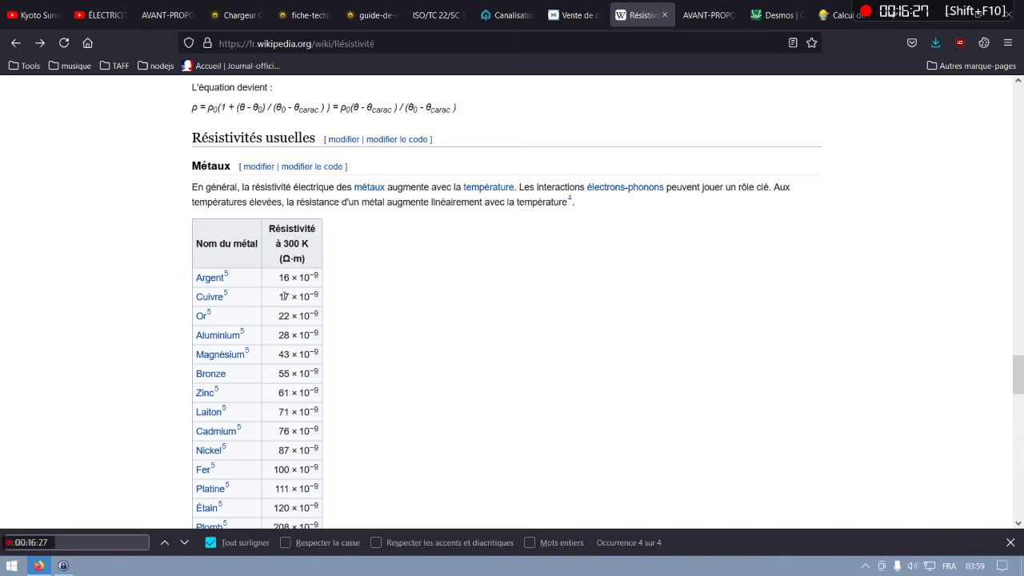
click(580, 7)
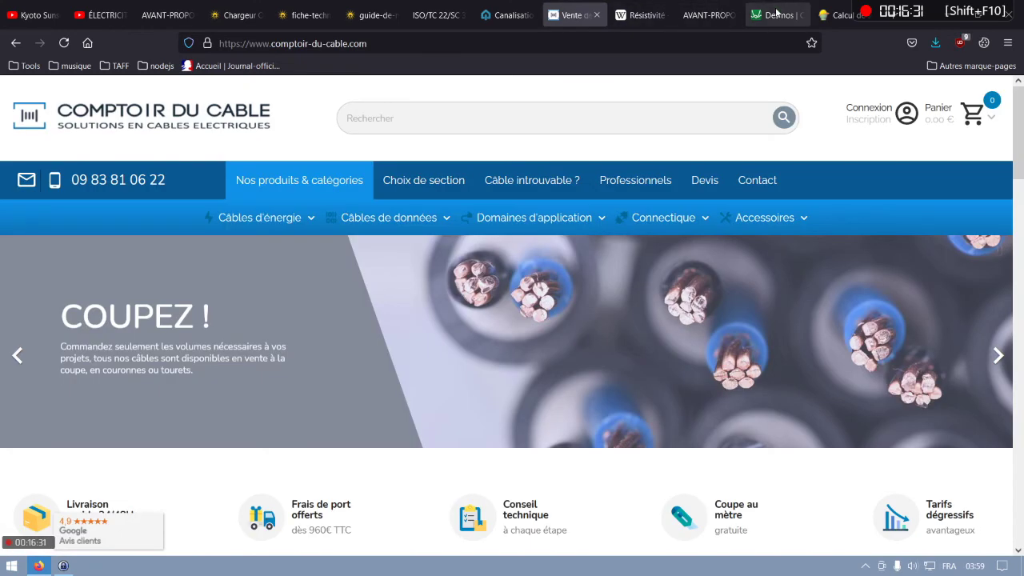
click(776, 12)
click(643, 16)
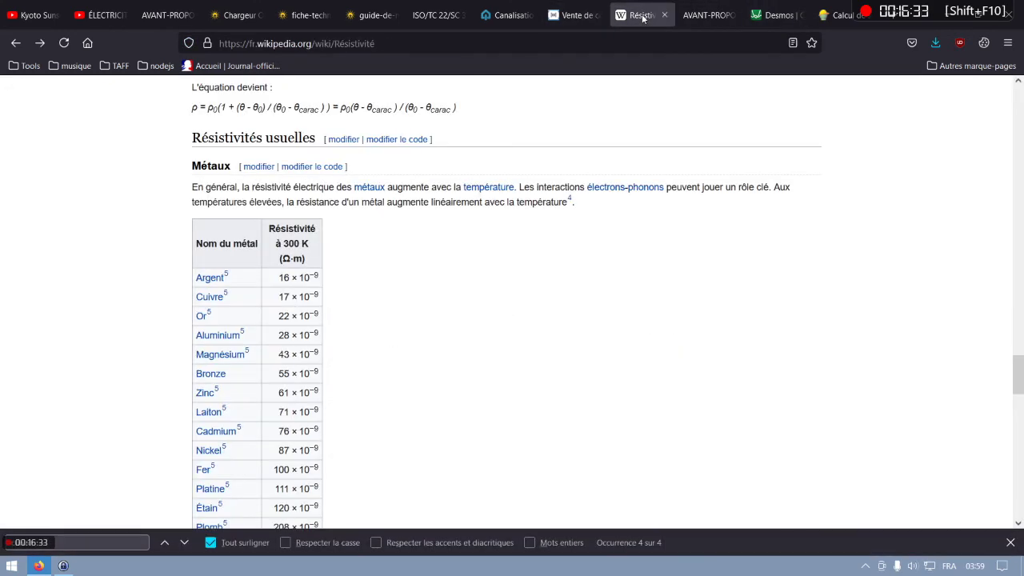
click(436, 14)
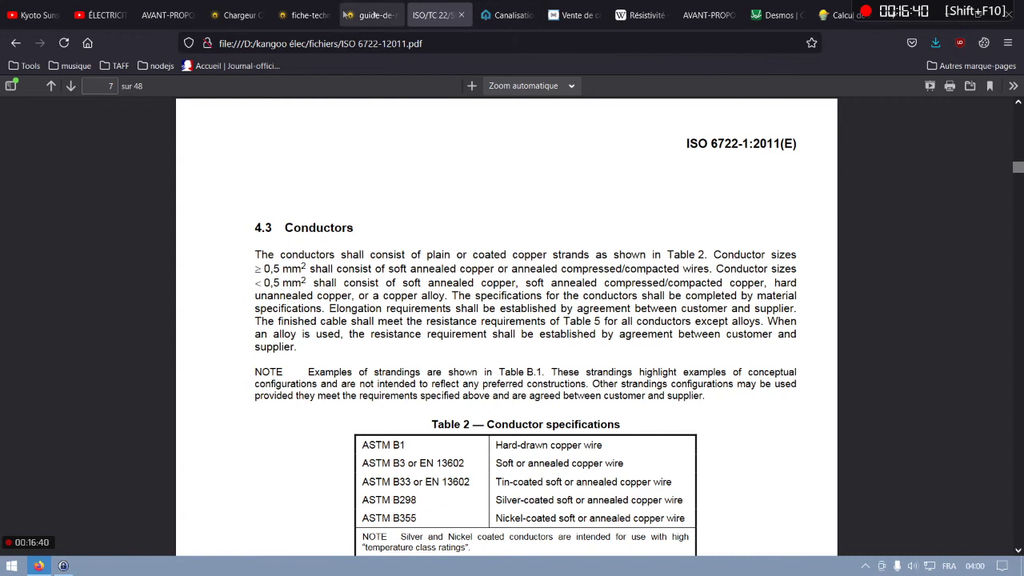
- Review the conductor resistivity table and notes in NFC-15-105.pdf, and Wikipedia's explanation of how temperature affects metal resistivity
click(168, 15)
scroll(528, 361, down, 4)
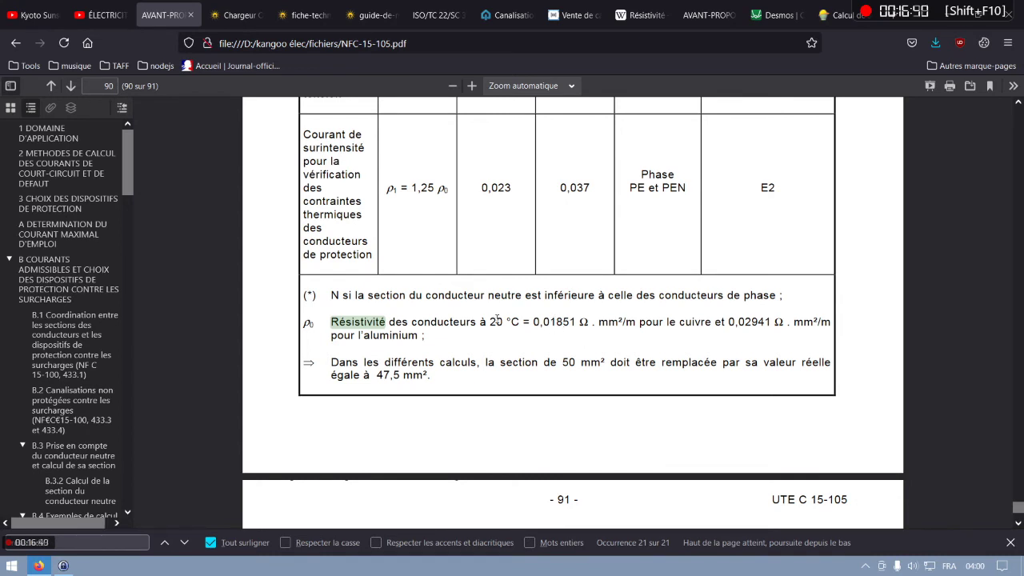
scroll(496, 320, up, 2)
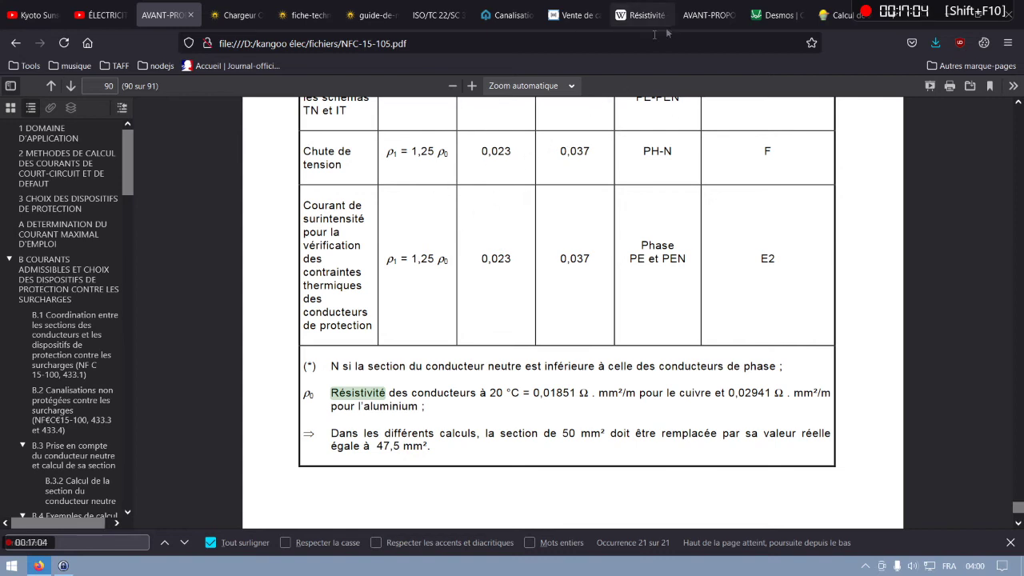
click(634, 20)
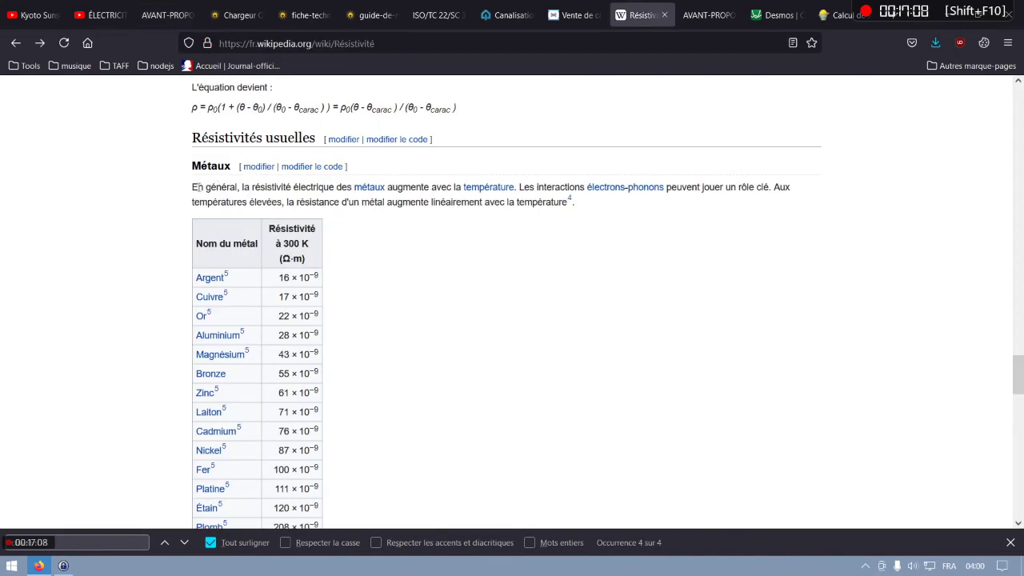
drag(192, 187, 312, 187)
click(311, 187)
mouse_move(495, 191)
- In Desmos, change the resistivity in the numerator to 23·10^-9
click(761, 20)
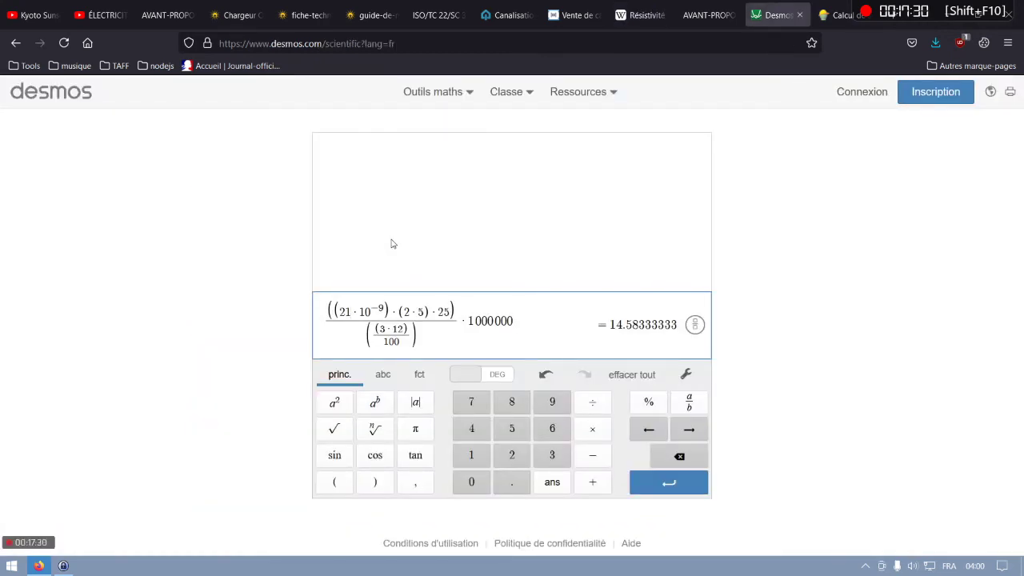
key(BackSpace)
text(3)
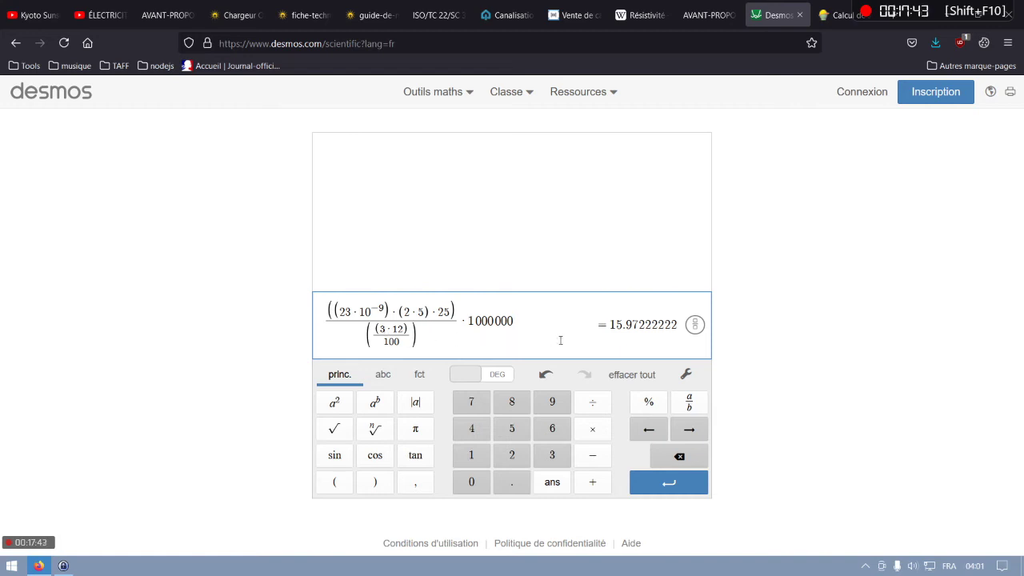
- Try 4 and 5 as the voltage drop percentage in the denominator, and set it back to 3
key(BackSpace)
text(4)
key(BackSpace)
text(5)
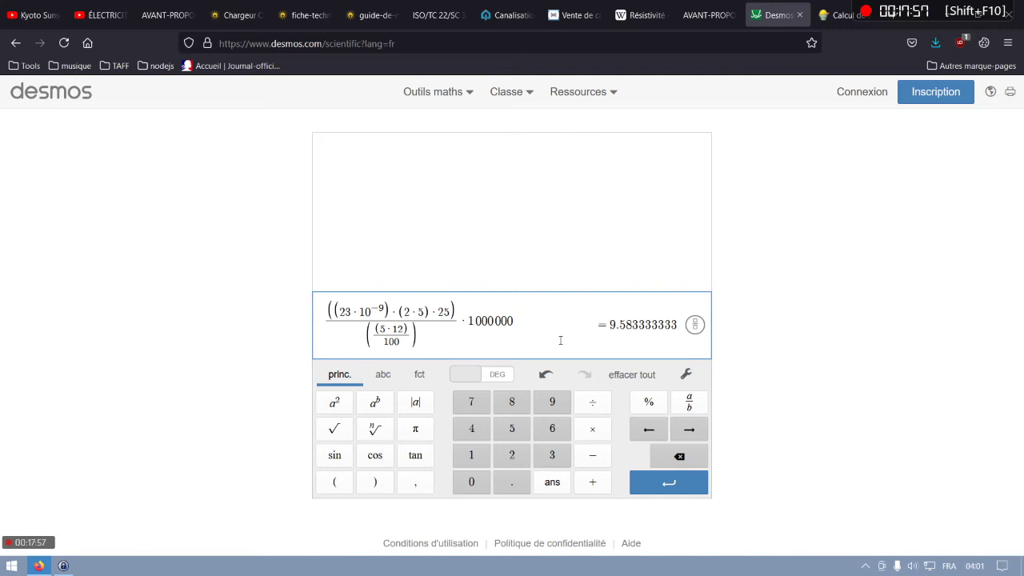
key(BackSpace)
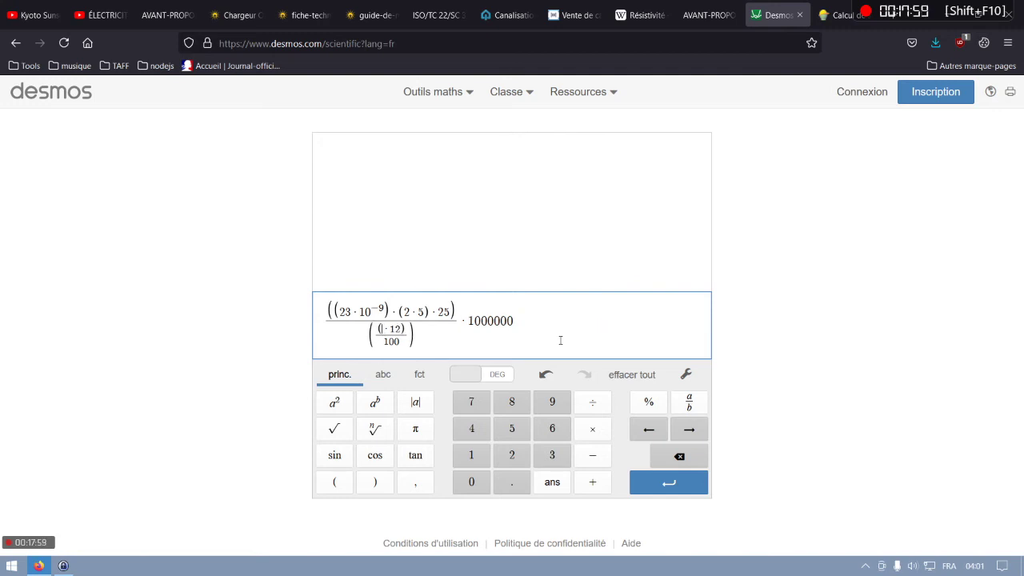
text(3)
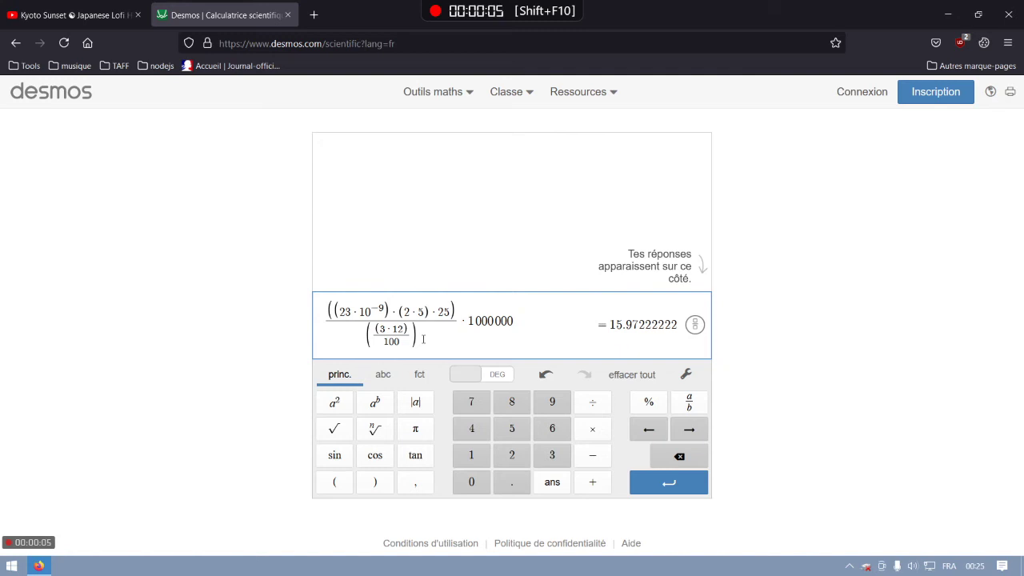
- Try 2 and 1 as the voltage drop percentage in the formula's denominator
click(416, 333)
text((2·5))
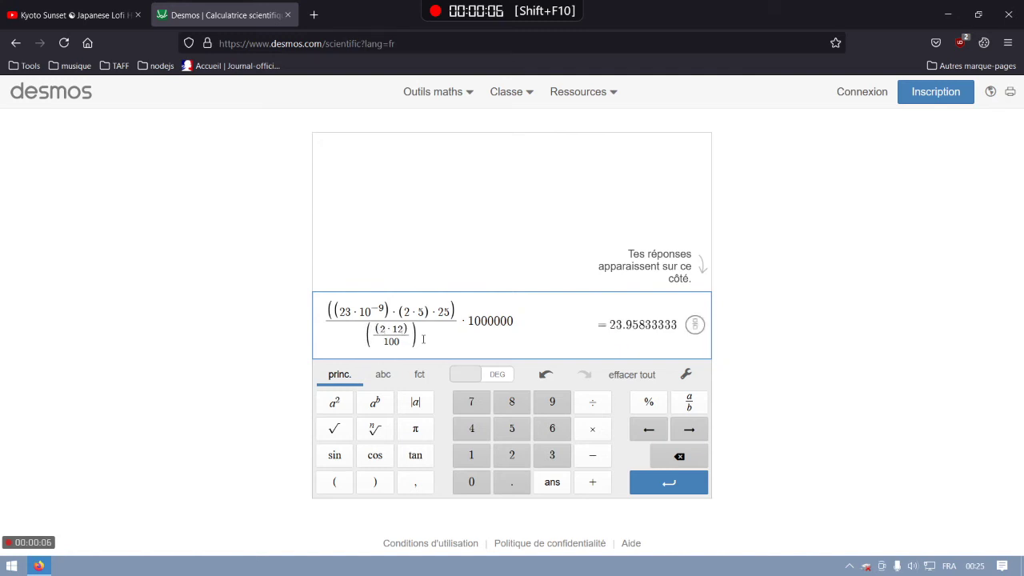
key(BackSpace)
text(1)
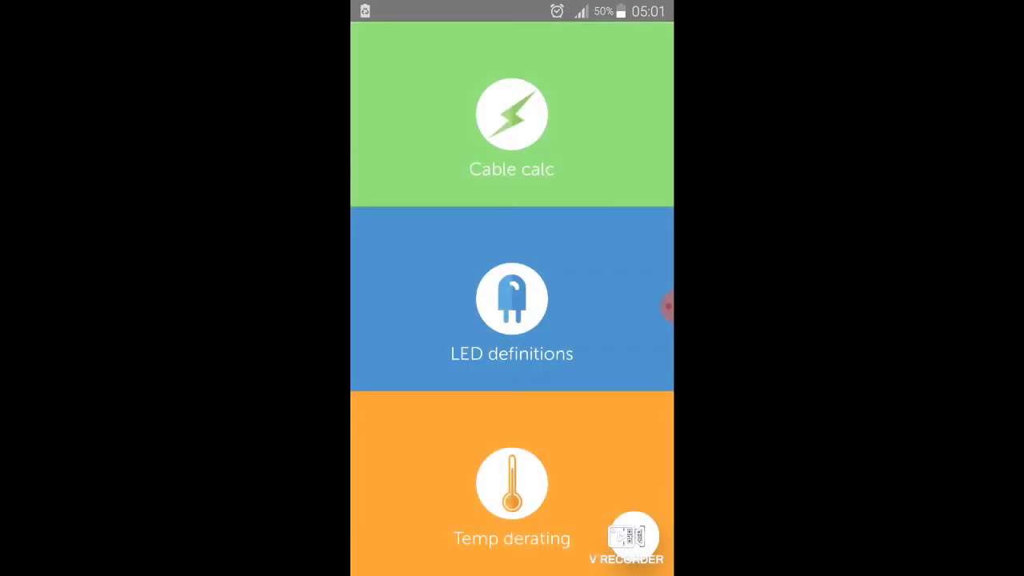
- In the mobile app's Cable calc, configure a 12 V DC cable with a length of 5 m and a current of 30 A
click(512, 128)
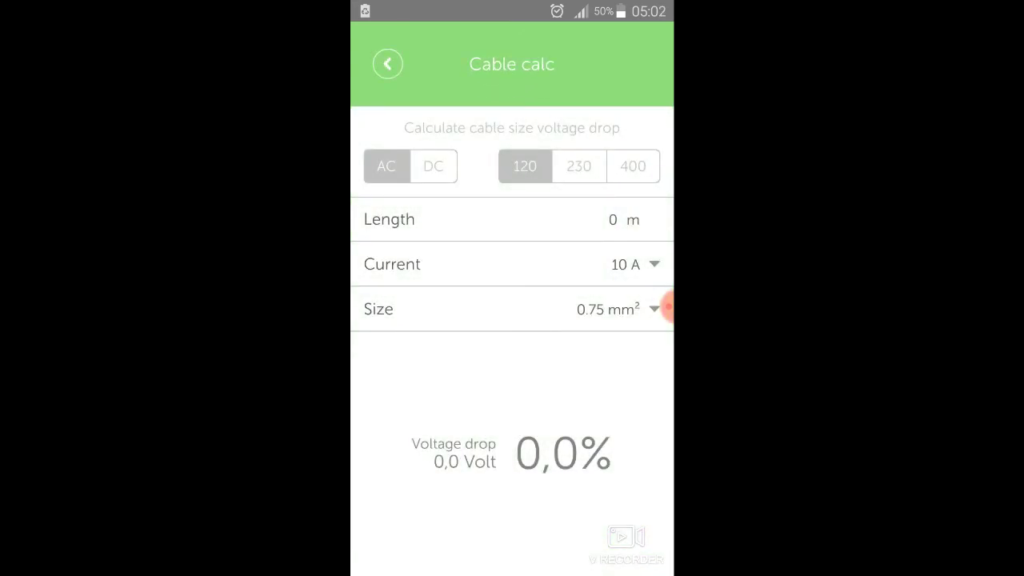
click(433, 166)
click(613, 220)
text(5)
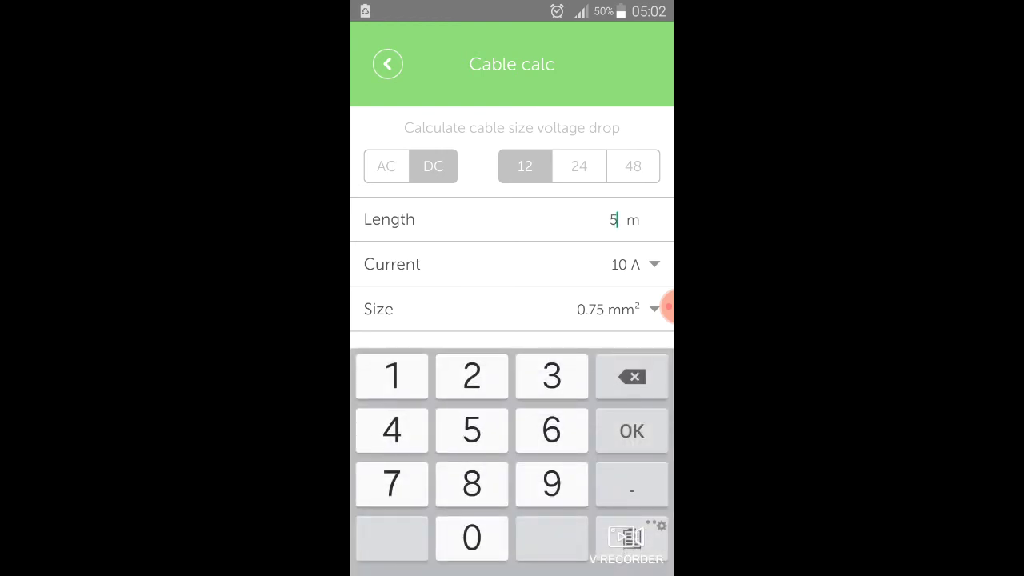
key(Return)
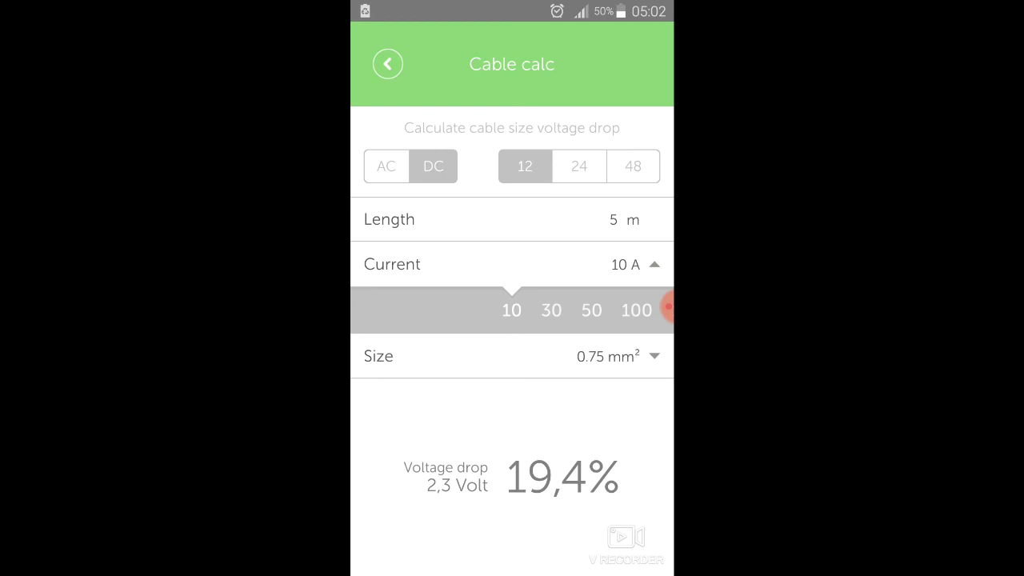
drag(669, 306, 669, 306)
mouse_move(669, 307)
mouse_down()
mouse_move(563, 309)
mouse_move(656, 317)
mouse_up()
- Increase the cable size through 1.5, 4 and 6 mm² up to 16 mm², checking the voltage drop for each
click(608, 356)
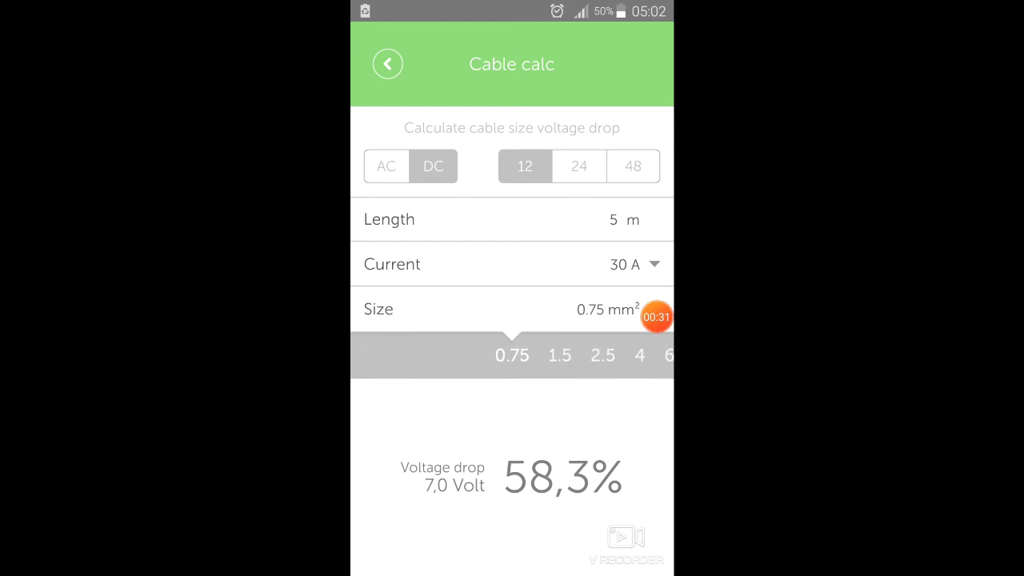
click(559, 356)
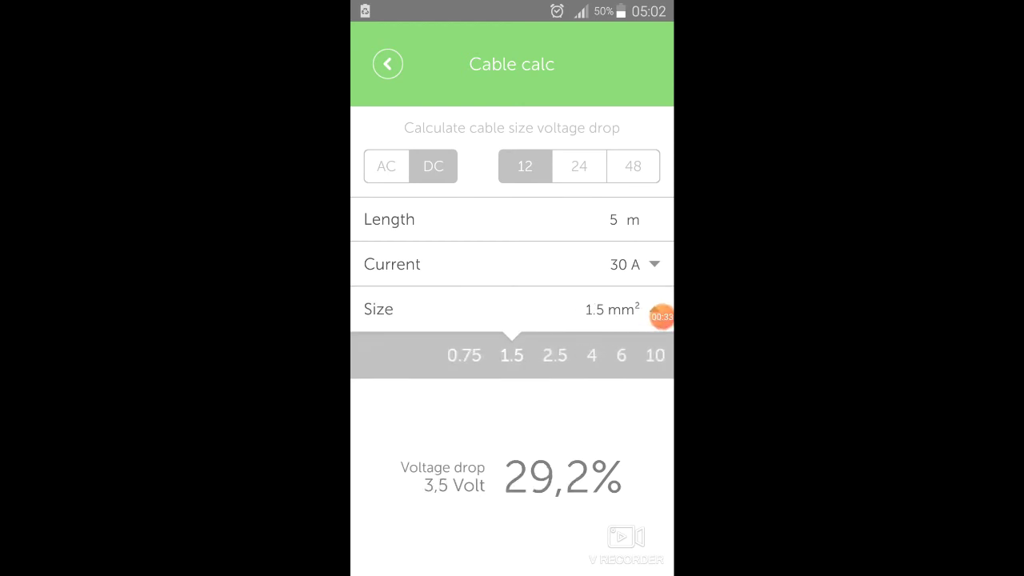
click(554, 355)
click(549, 355)
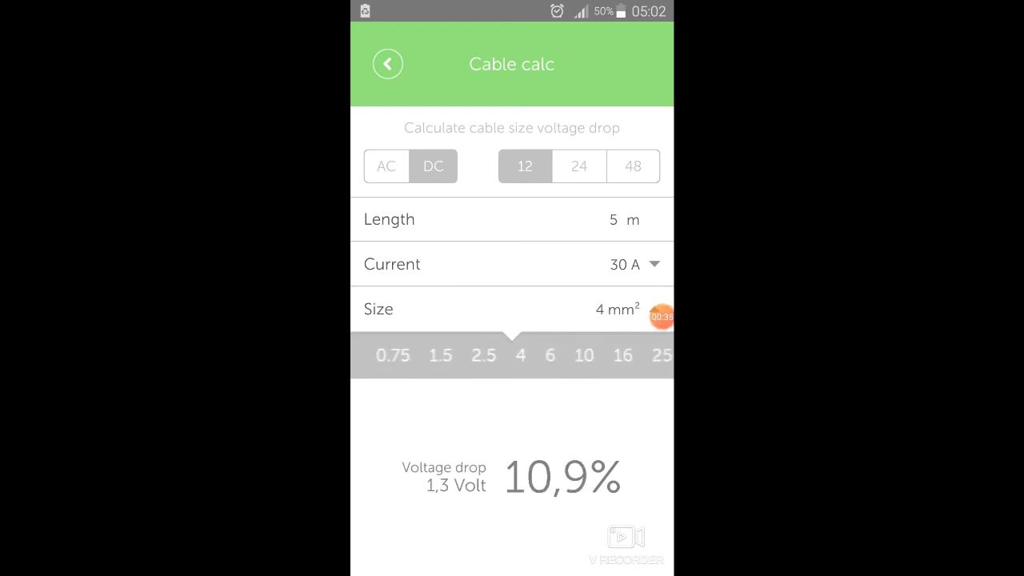
click(542, 355)
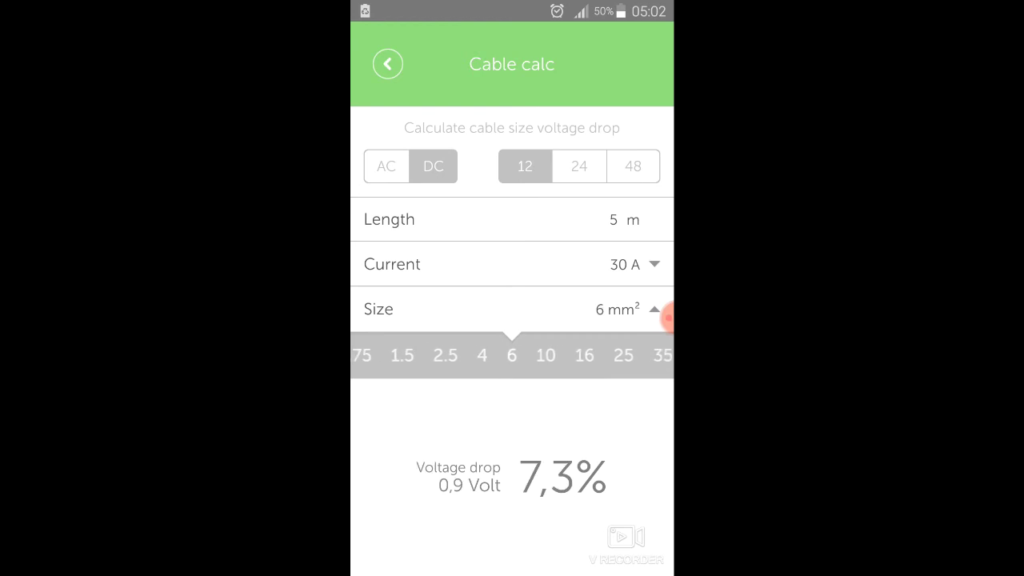
click(544, 355)
click(551, 355)
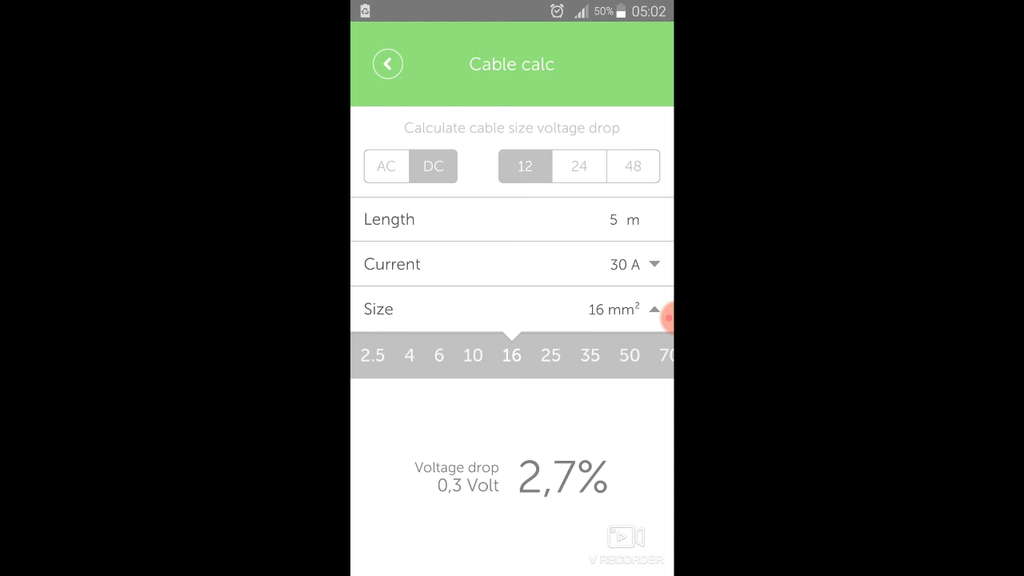
- Compare the voltage drop of the 16 mm² cable at 10 A and 30 A, leaving the current at 30 A
click(669, 318)
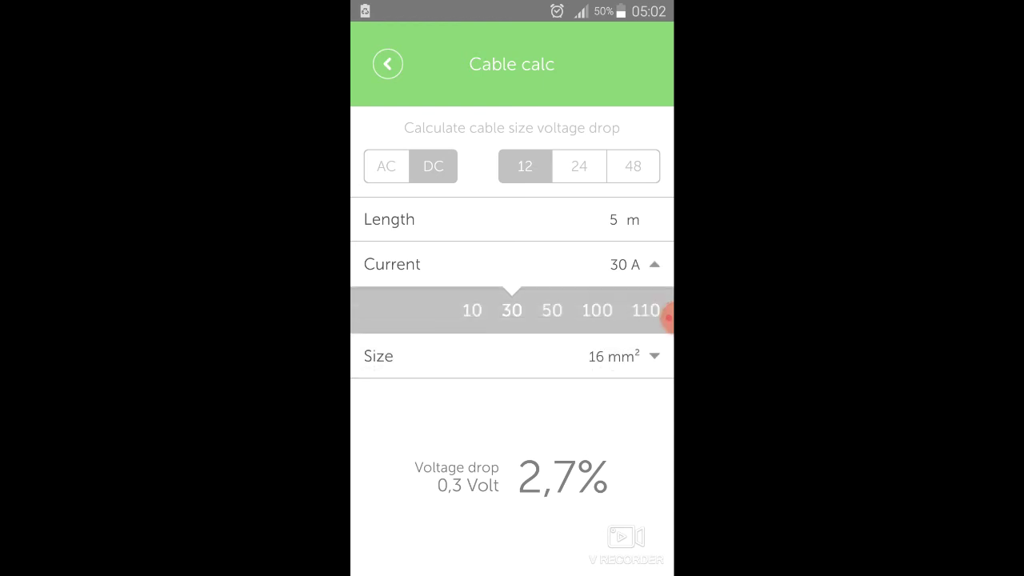
click(472, 310)
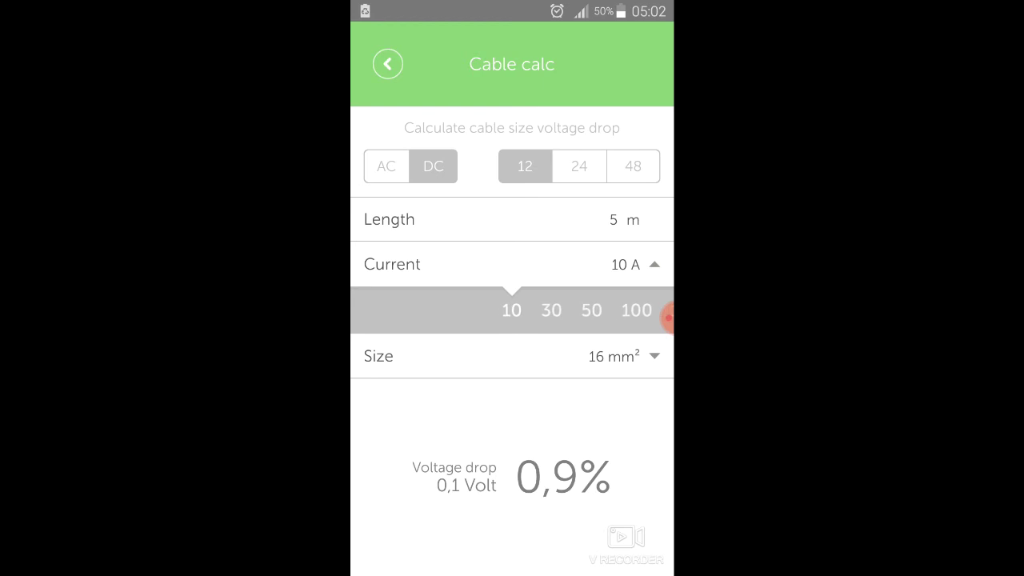
click(551, 309)
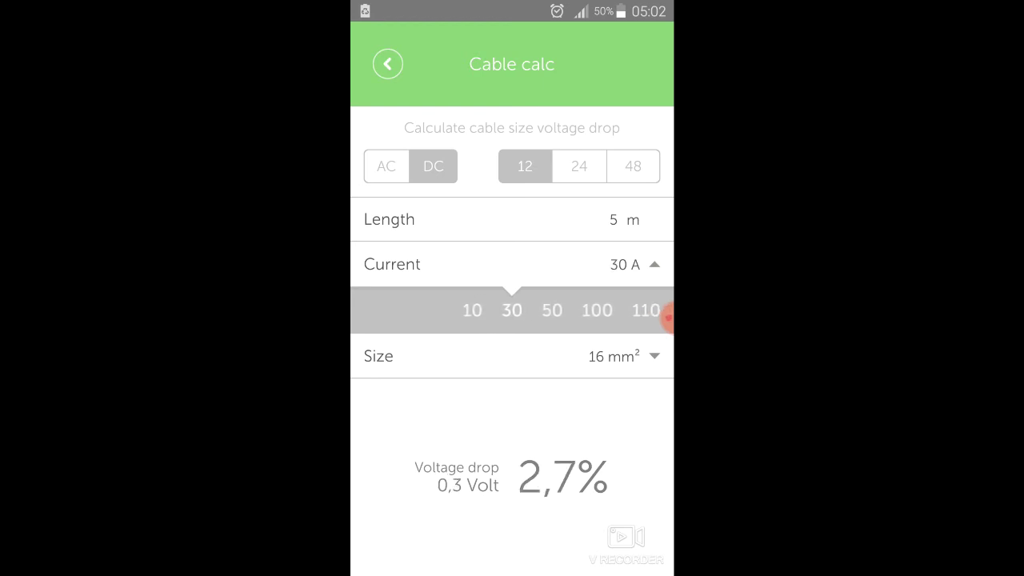
click(472, 309)
click(551, 310)
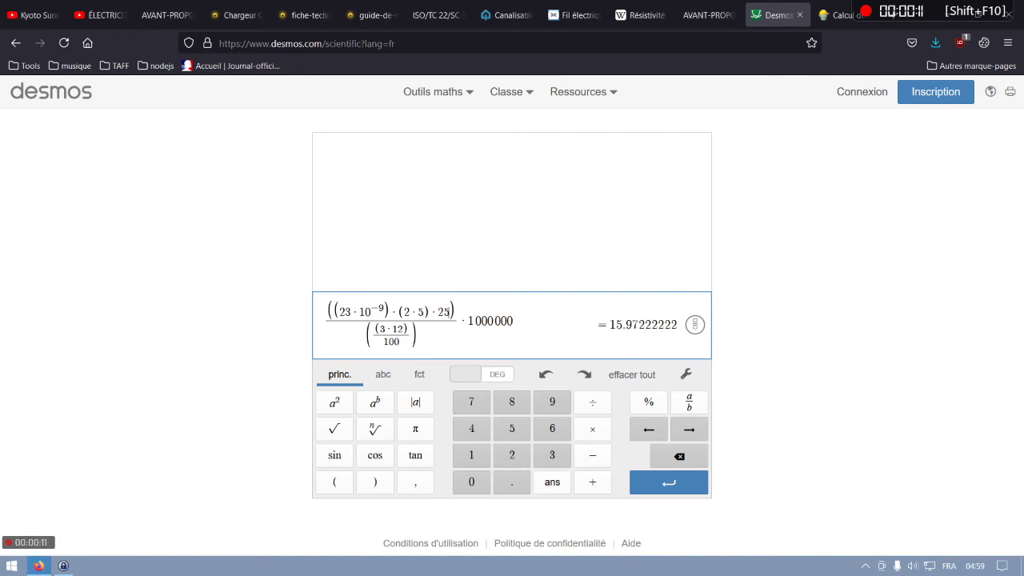
- In the Desmos formula, set the current to 30 A and the voltage drop percentage to 2.7
key(BackSpace)
key(BackSpace)
text(30)
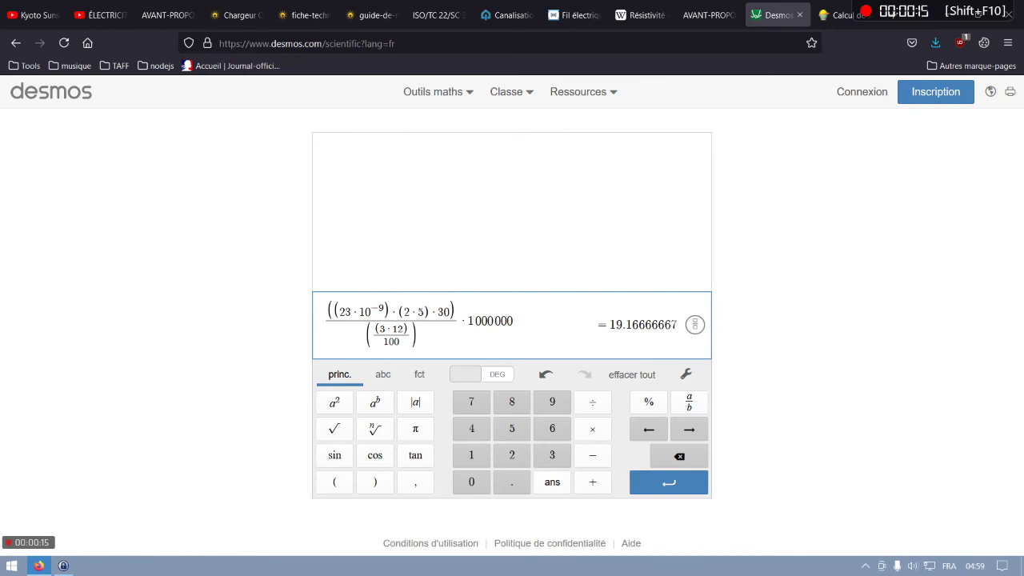
click(382, 329)
key(BackSpace)
text(2.7)
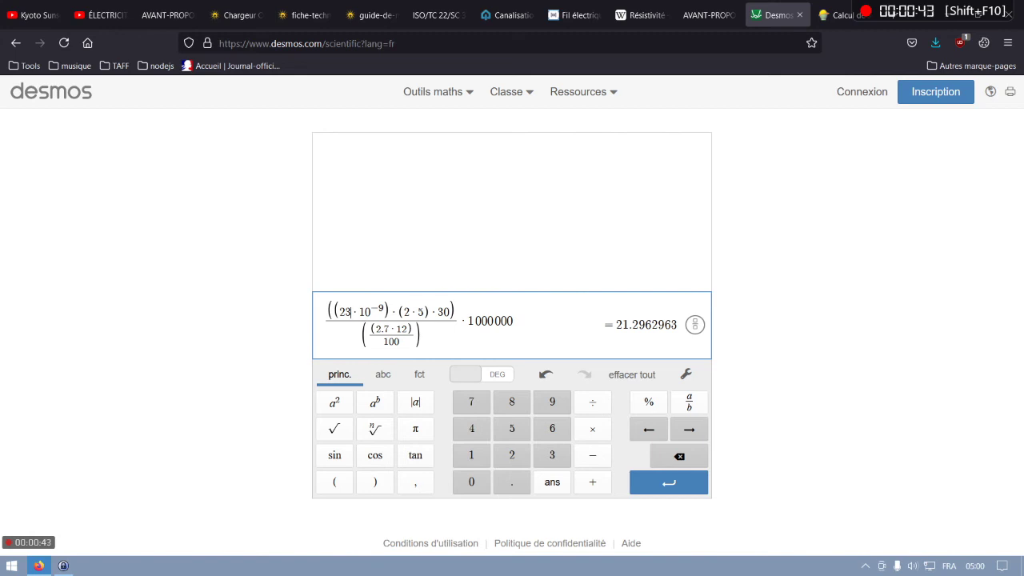
- Try 18, 17 and 17.5 as the resistivity coefficient in the formula's numerator
key(BackSpace)
key(BackSpace)
text(18)
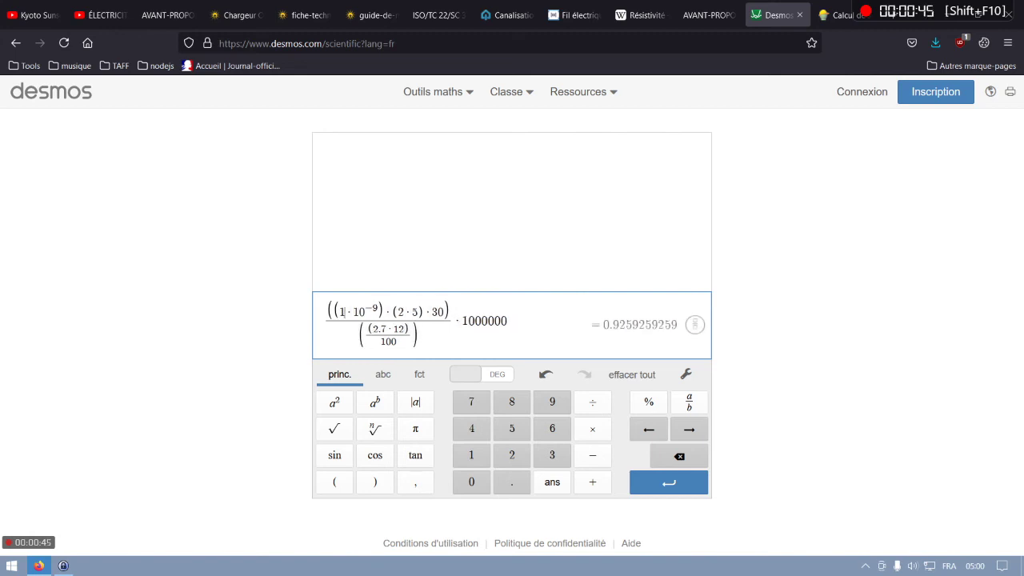
key(BackSpace)
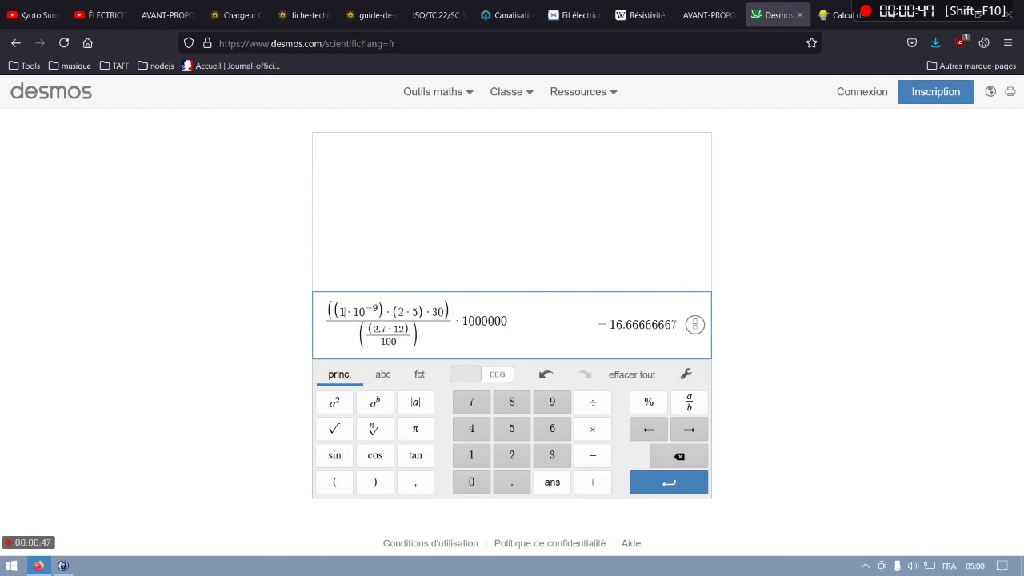
text(7)
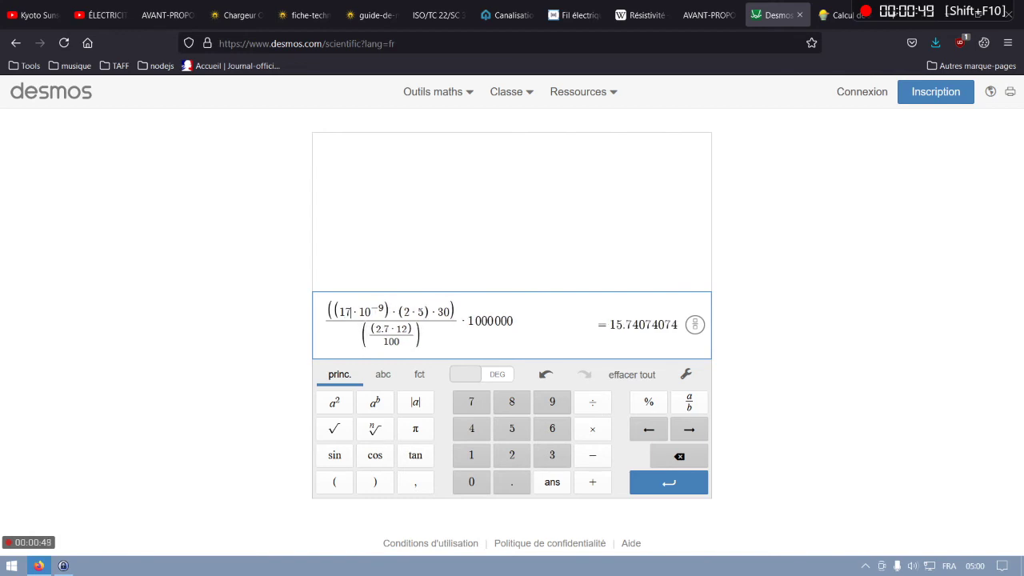
text(.5)
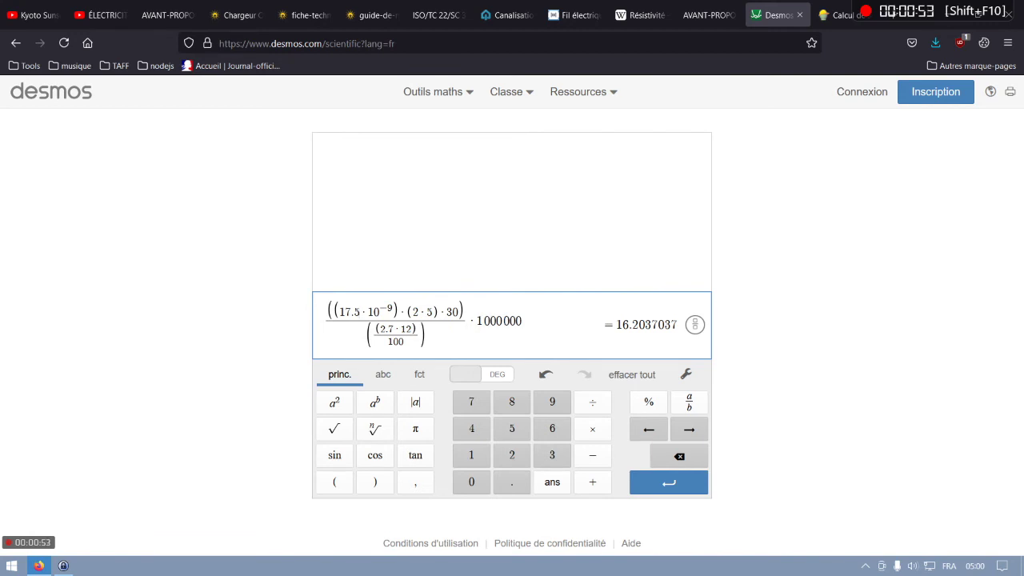
- Refine the resistivity coefficient through 17.23 and 17.25 to 17.28
key(BackSpace)
key(BackSpace)
text(23)
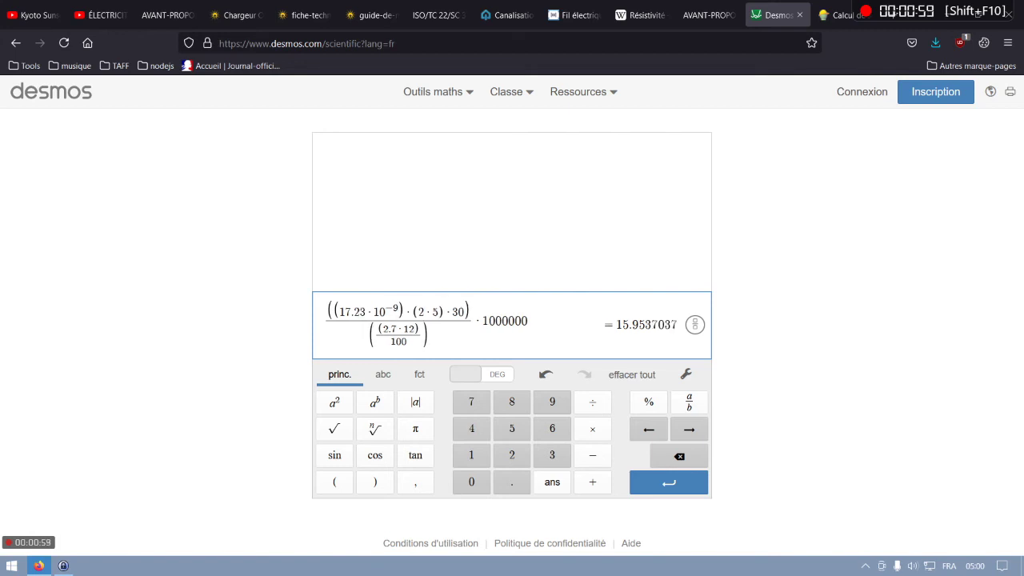
key(BackSpace)
text(5)
key(BackSpace)
text(8)
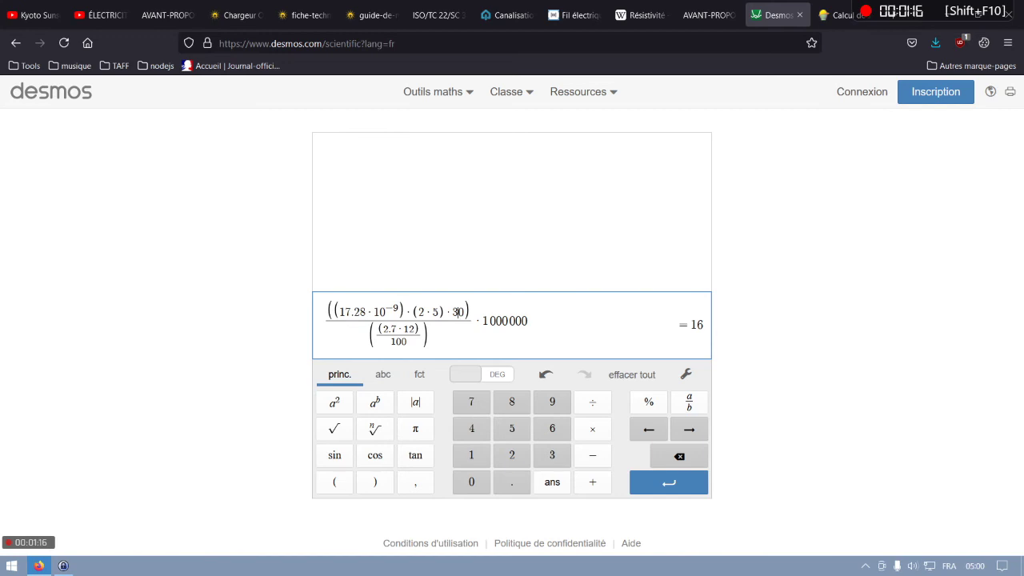
- Set the current to 10 A and the voltage drop percentage to 0.9 in the formula
key(Right)
key(BackSpace)
key(BackSpace)
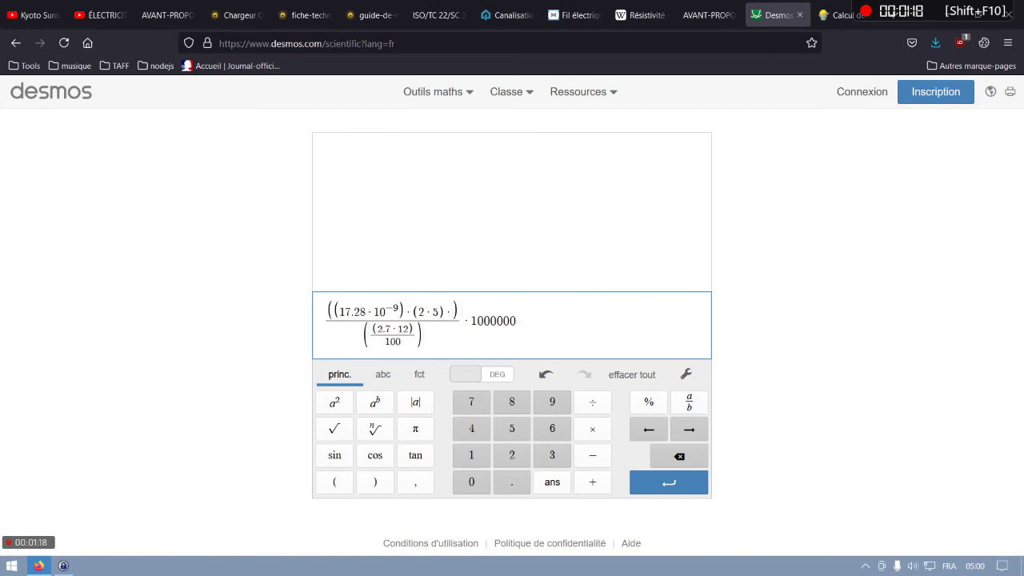
text(10)
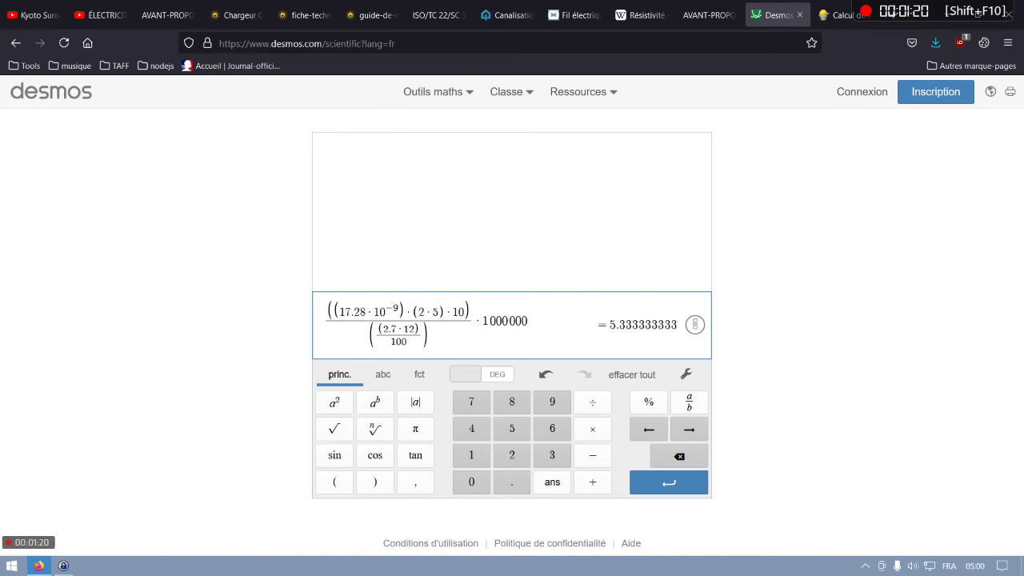
click(389, 329)
key(BackSpace)
key(BackSpace)
key(BackSpace)
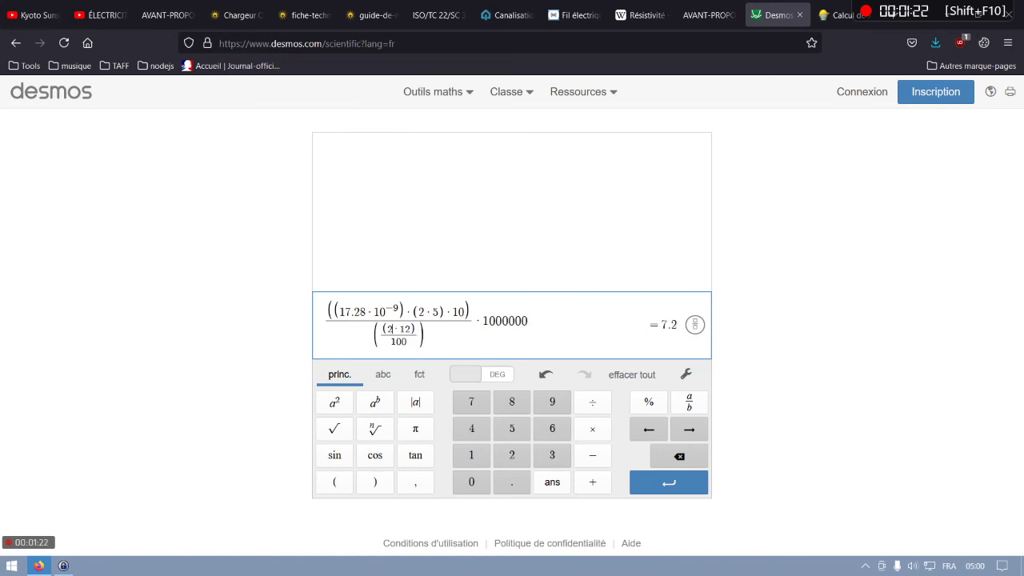
text(0.9)
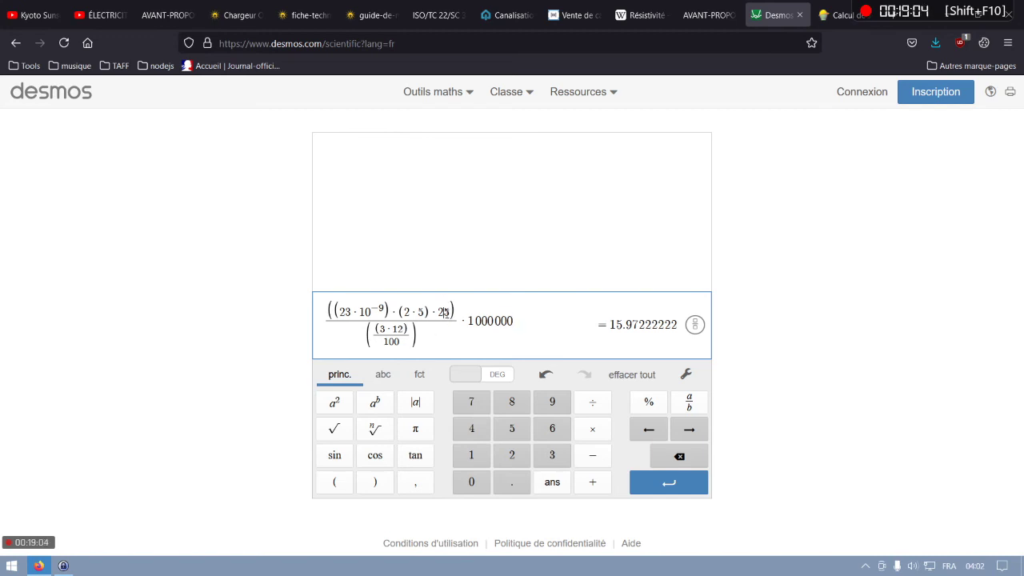
- Review the formula's current, cable length and resistivity terms and the voltage drop denominator by highlighting them one by one
double_click(439, 312)
drag(405, 312, 422, 312)
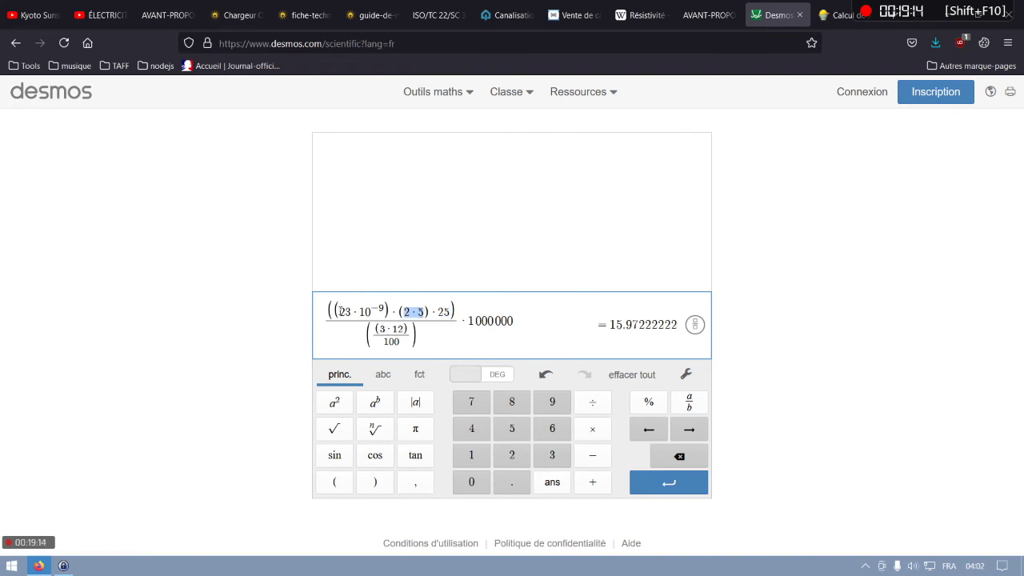
drag(339, 311, 353, 312)
drag(376, 328, 403, 339)
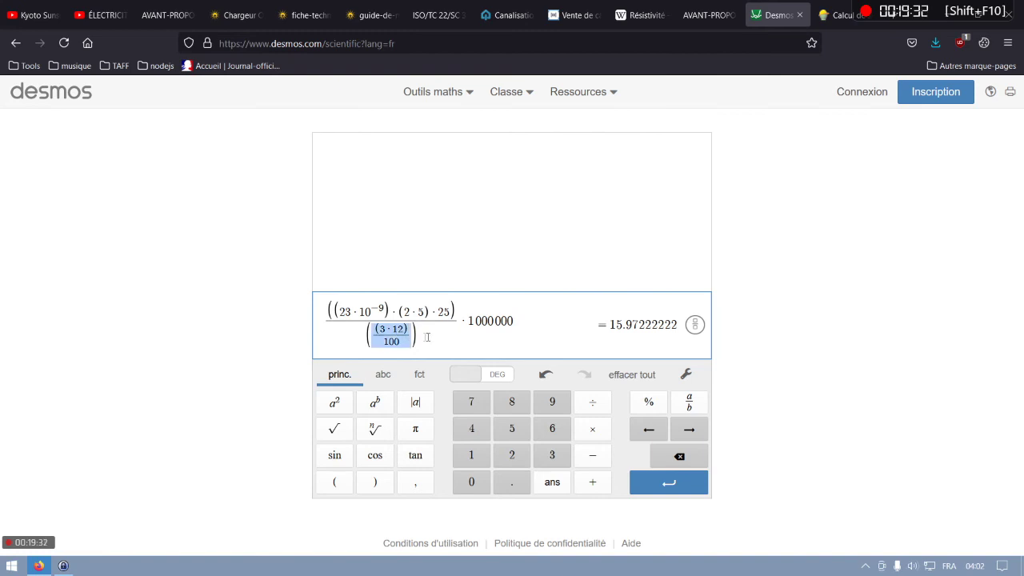
click(435, 336)
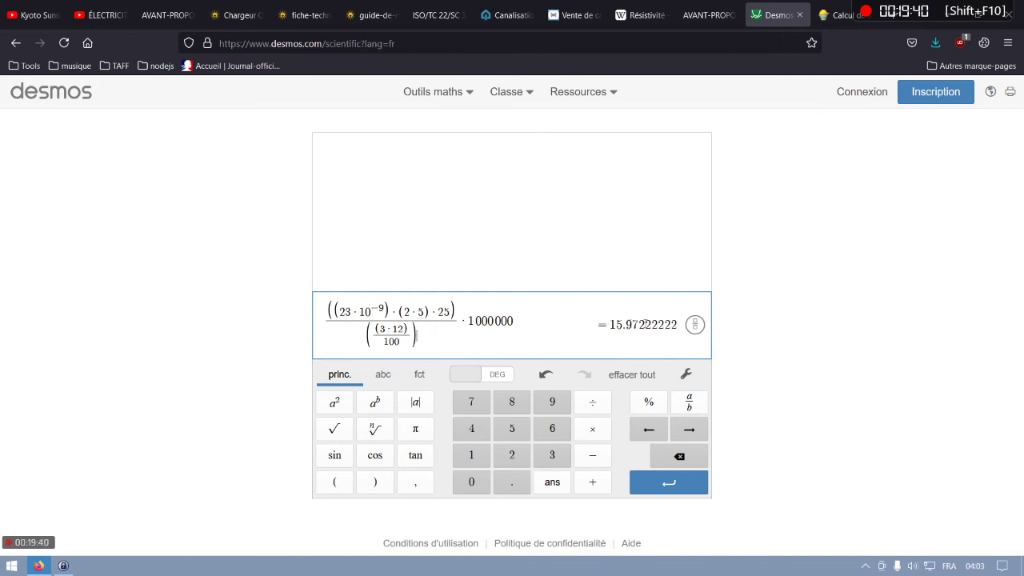
click(563, 327)
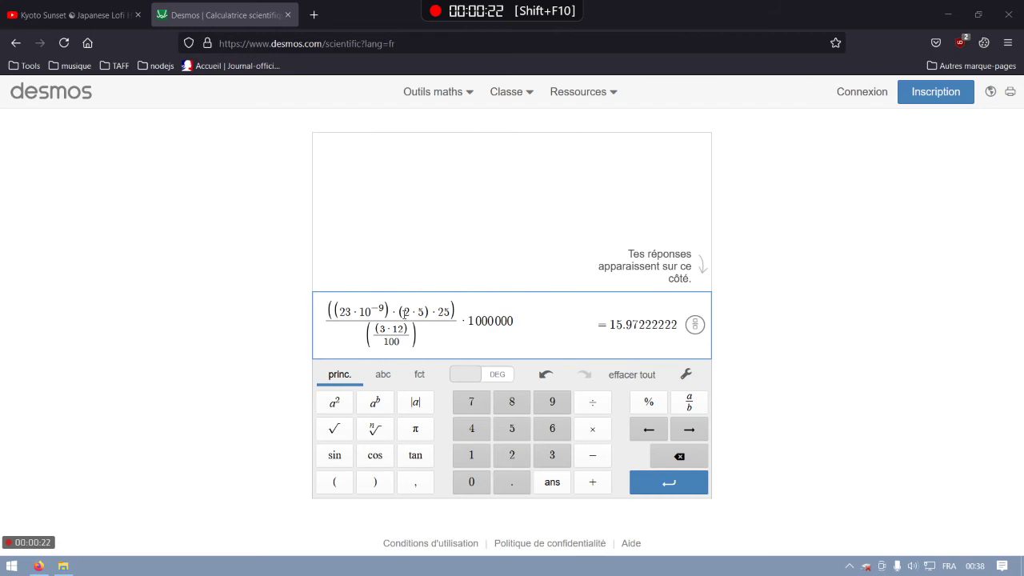
- Replace the 2·5 cable length term with 0.5 and lower the voltage drop percentage to 2 and then 1
drag(405, 316, 425, 312)
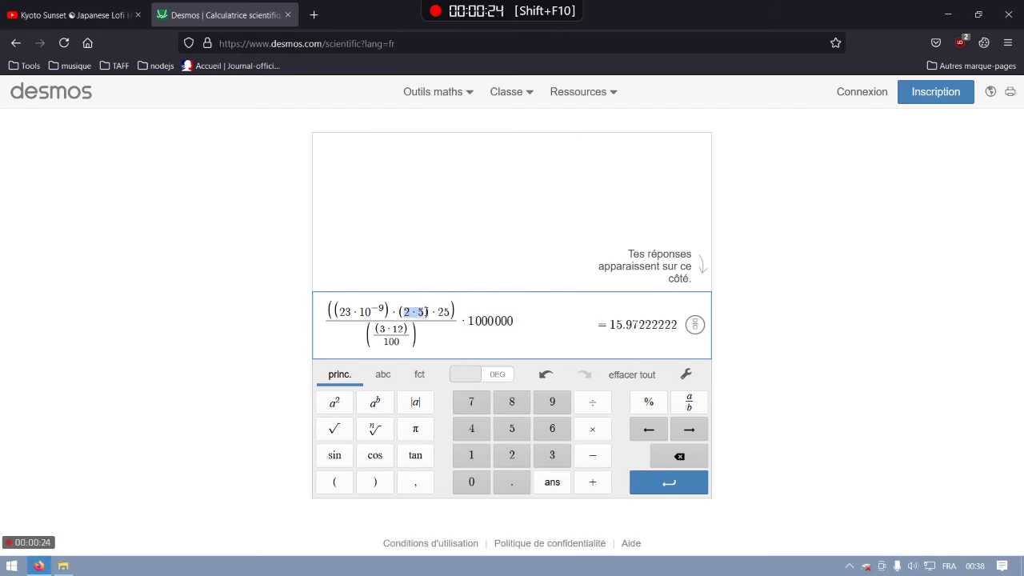
text(0.5)
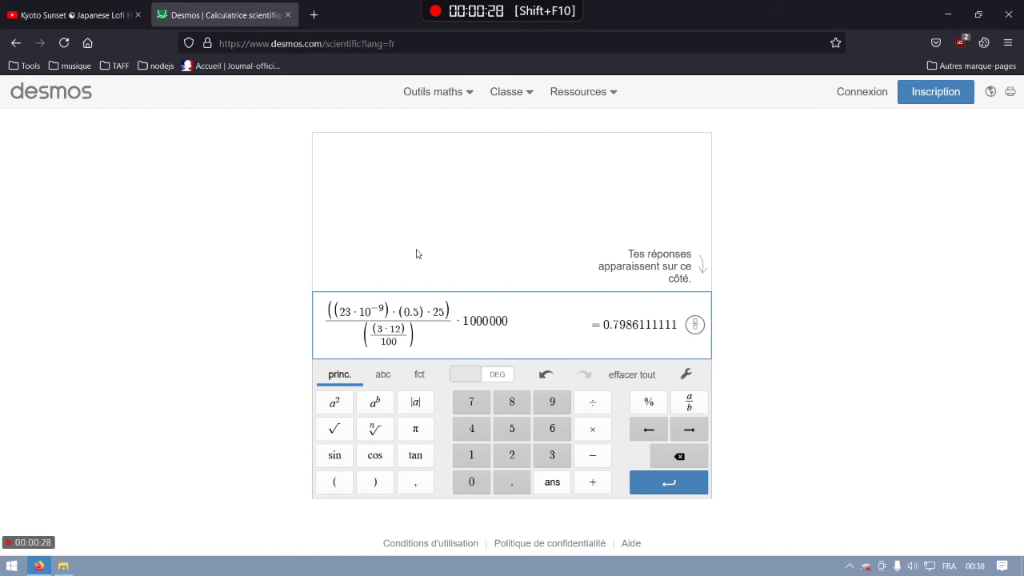
click(417, 311)
key(BackSpace)
text(2)
key(BackSpace)
text(1)
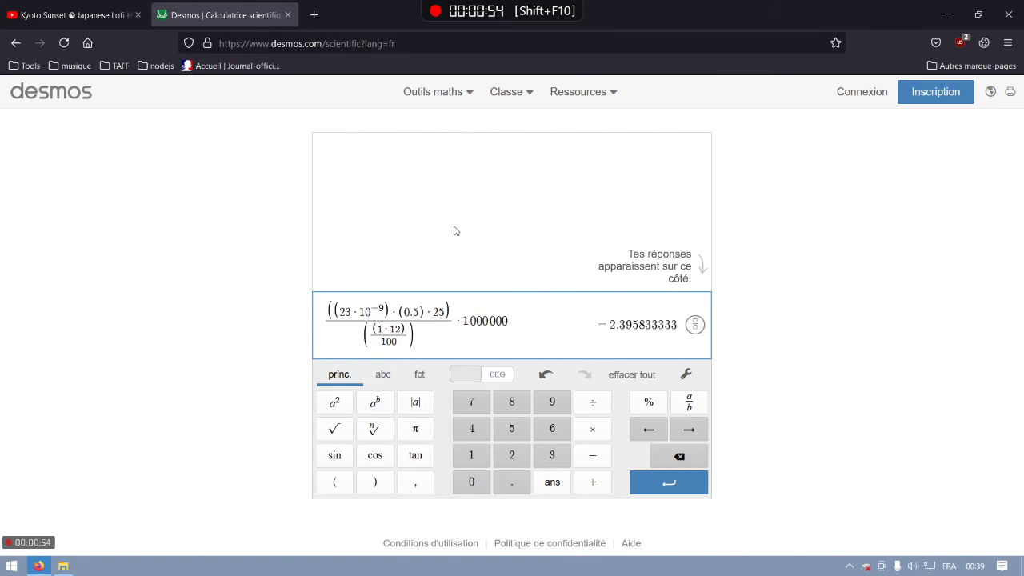
- Try voltage drop percentages of 0.5, 0.4 and 0.3 in the denominator, ending on 0.4
key(BackSpace)
text(0.5)
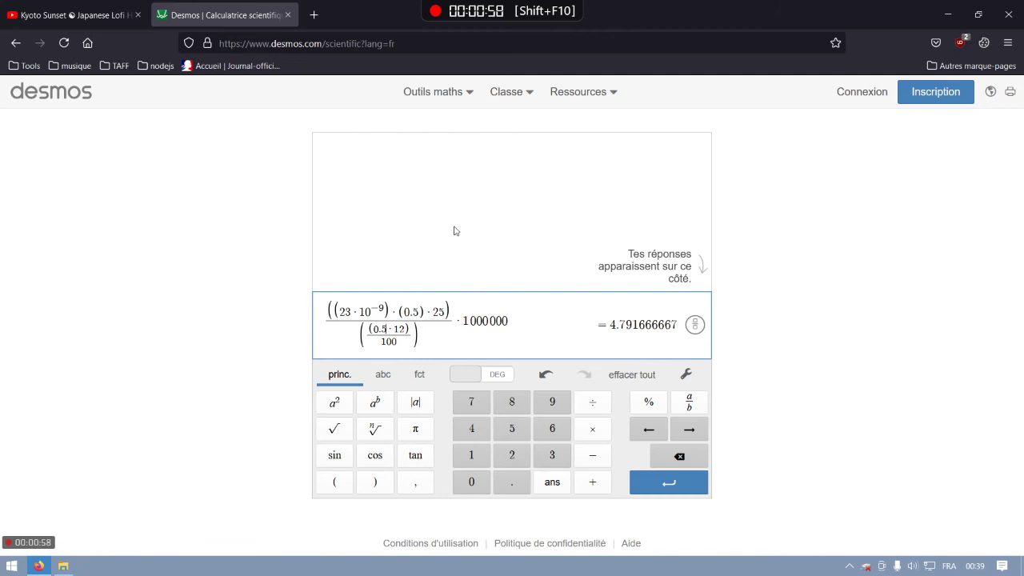
key(BackSpace)
text(4)
key(BackSpace)
key(BackSpace)
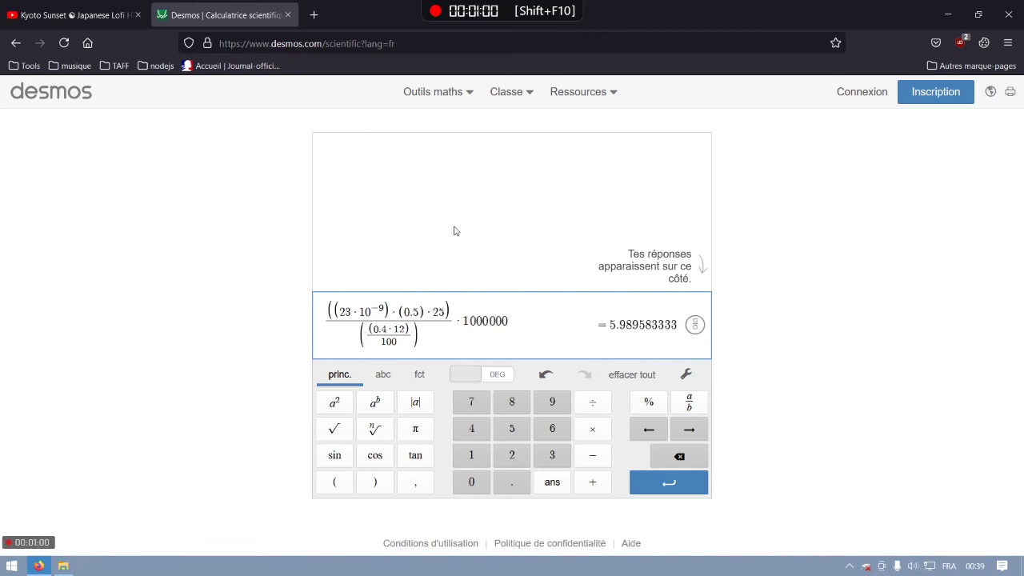
text(.3)
key(BackSpace)
text(4)
- View the Promotelec cable designation page, the ISO 6722-1 PDF and the Comptoir du Cable store
mouse_move(506, 27)
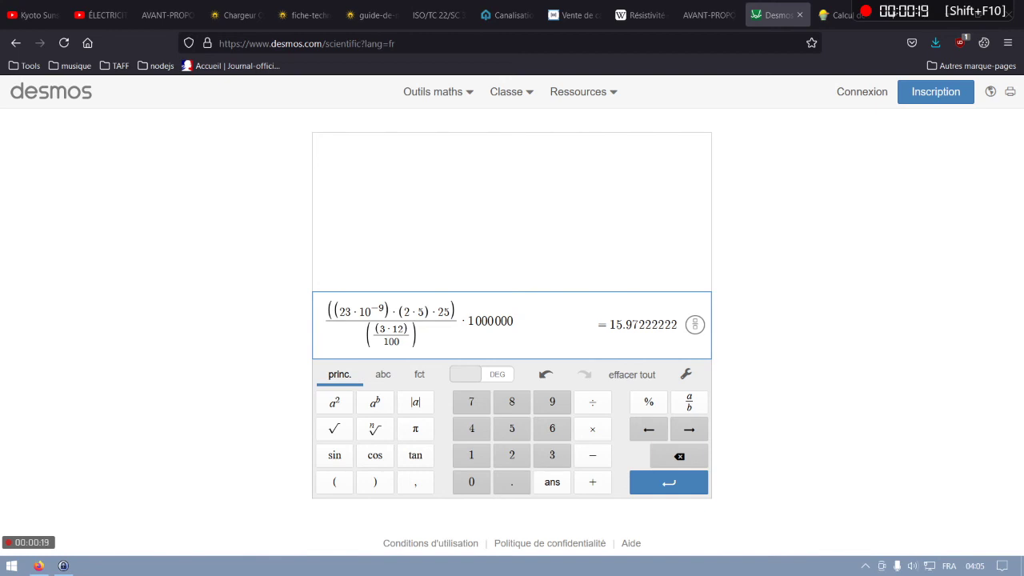
click(506, 14)
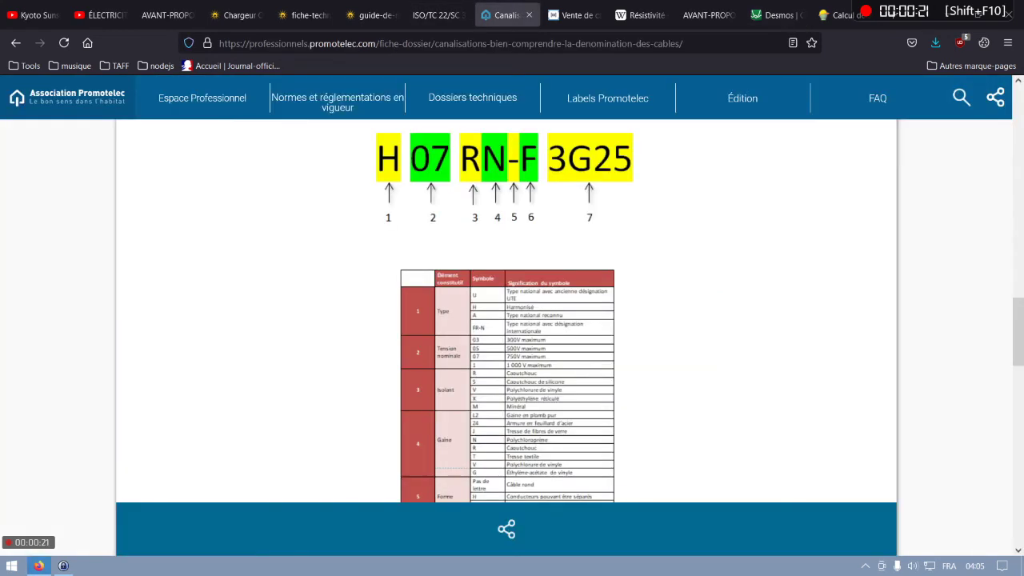
click(438, 14)
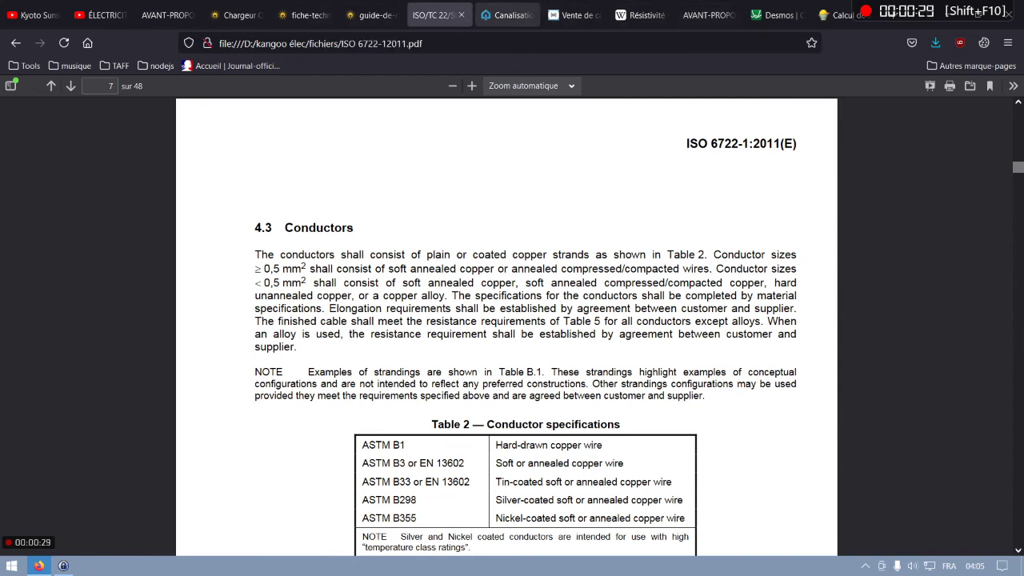
click(508, 15)
key(ctrl+Tab)
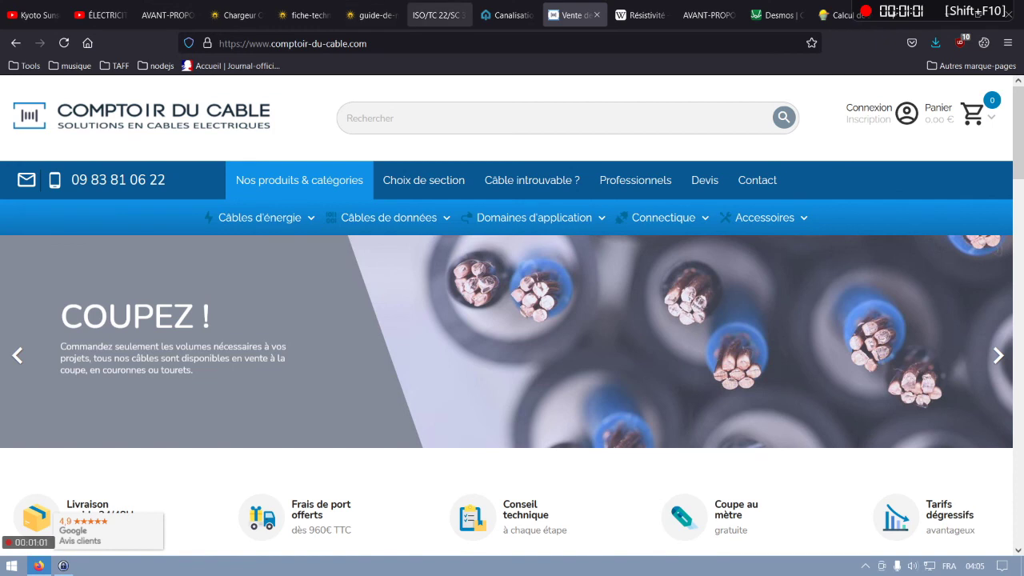
- Read the ISO 6722-1 PDF from its title page to the contents and open section 4.3 Conductors
click(436, 15)
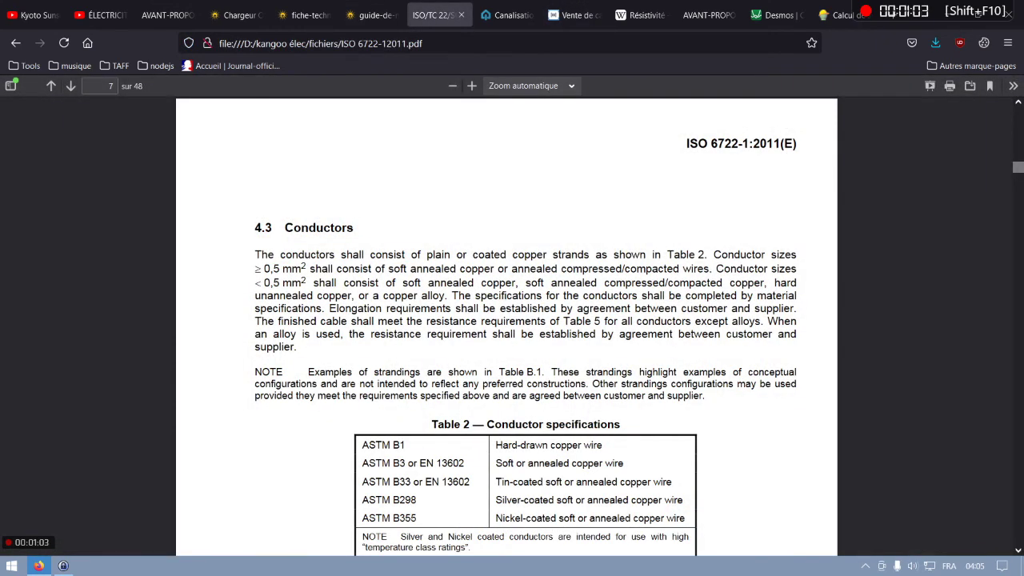
key(Home)
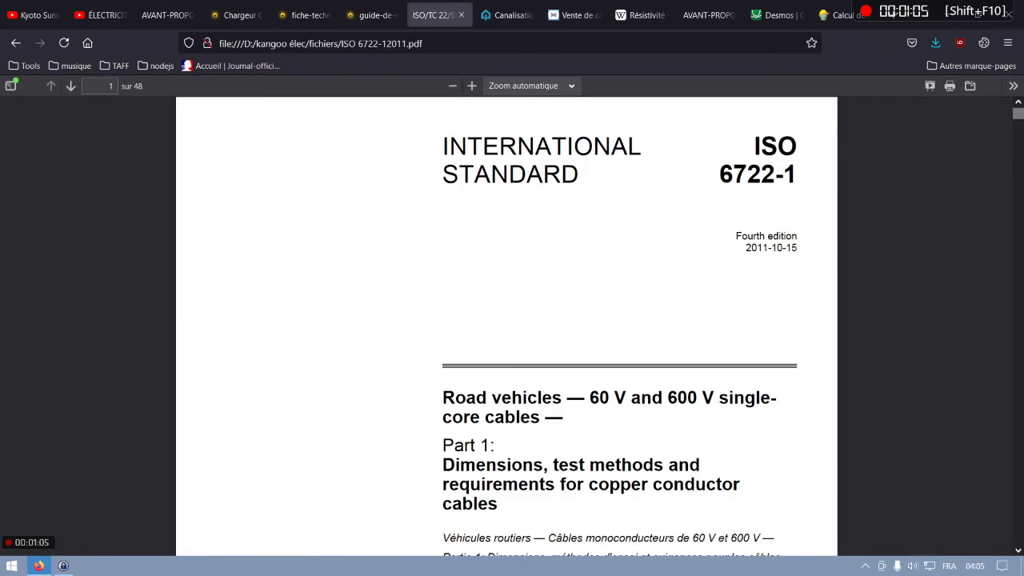
scroll(506, 320, up, 1)
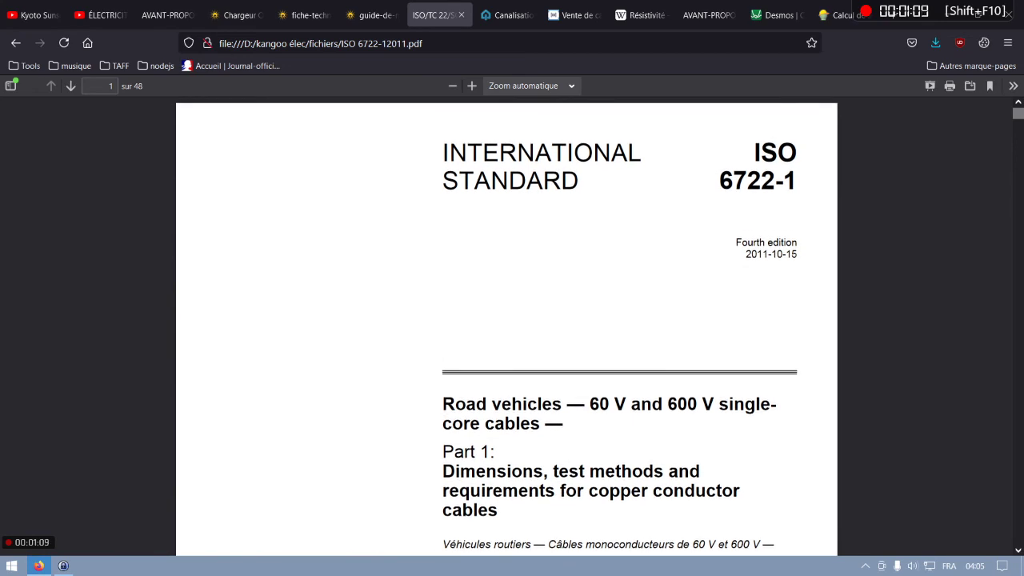
scroll(506, 320, down, 3)
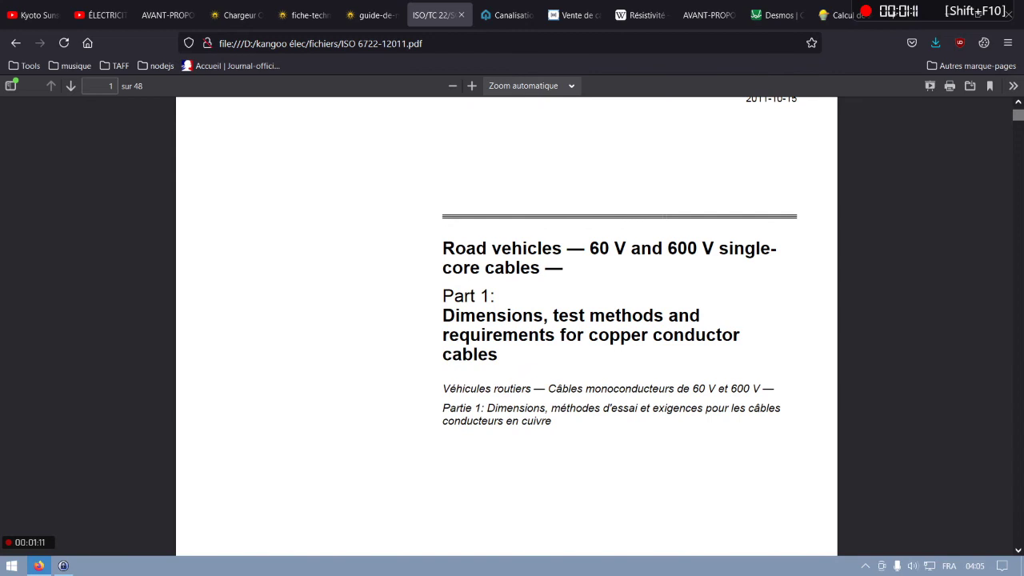
scroll(507, 320, down, 1)
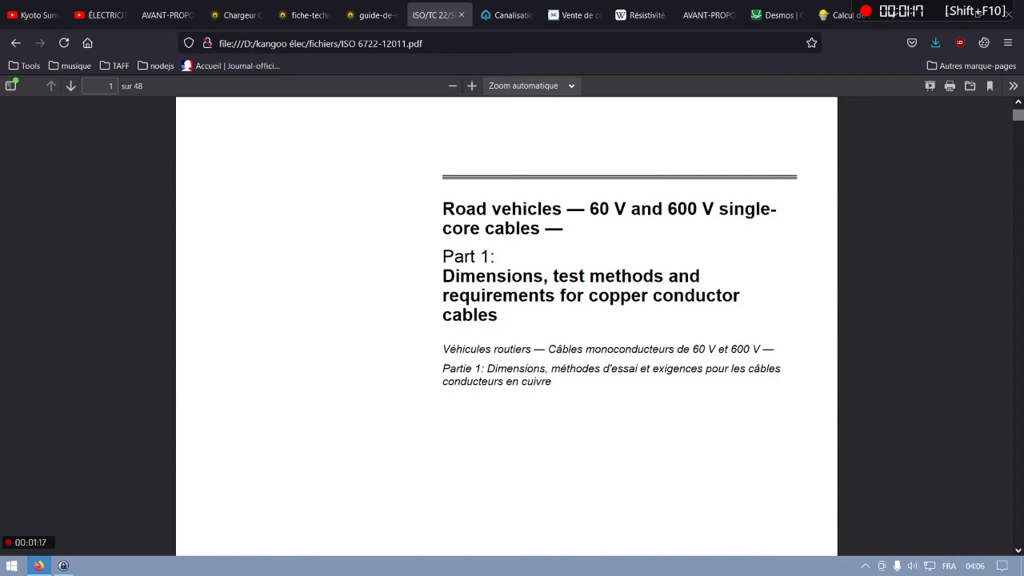
scroll(506, 321, down, 3)
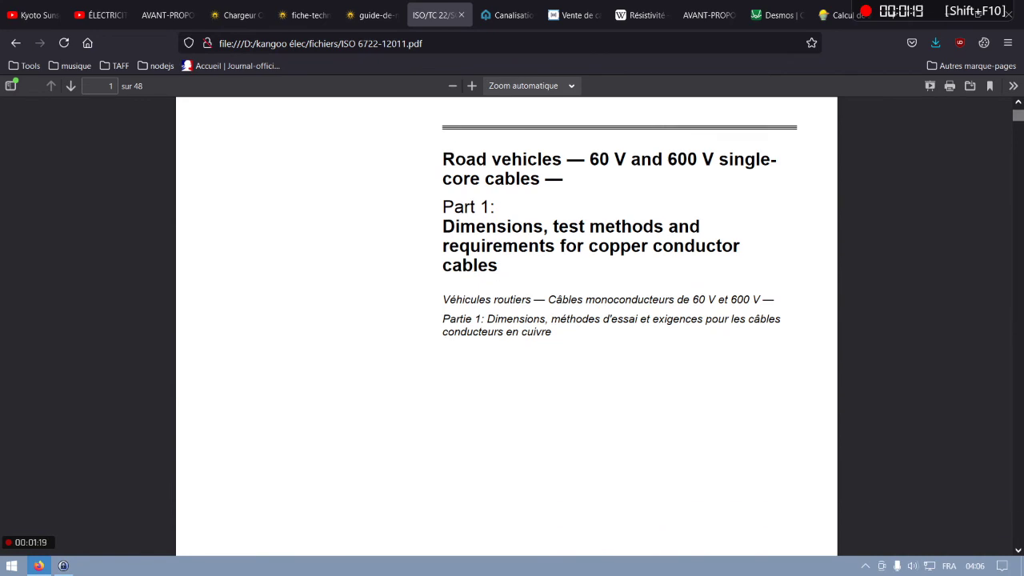
scroll(506, 320, down, 15)
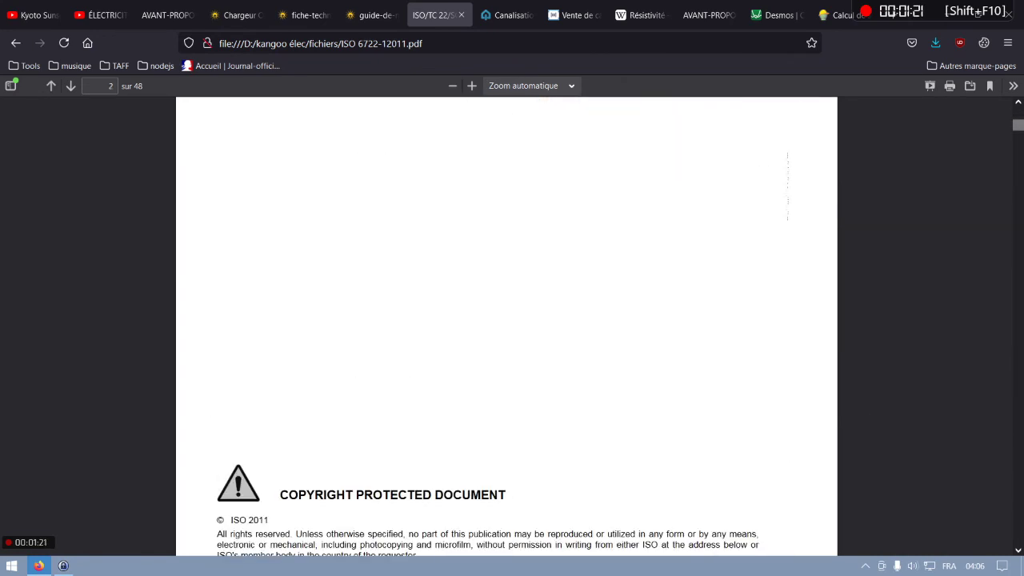
scroll(520, 368, up, 2)
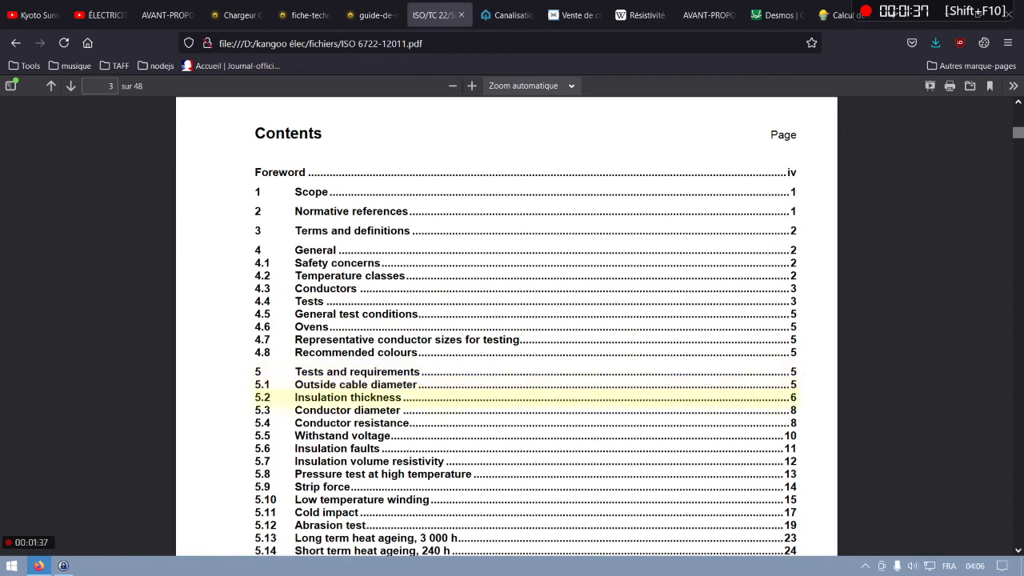
click(326, 288)
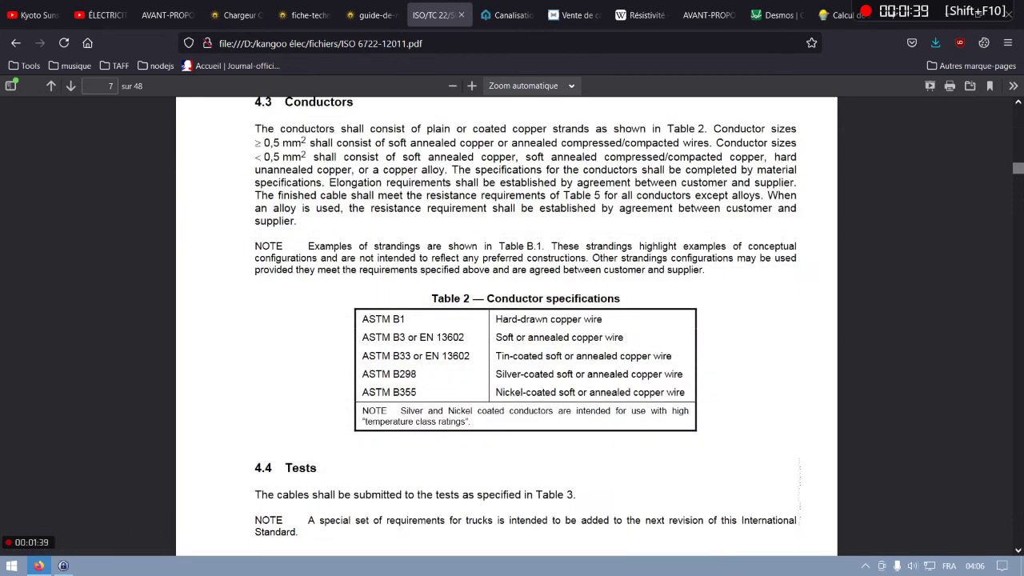
scroll(526, 326, up, 1)
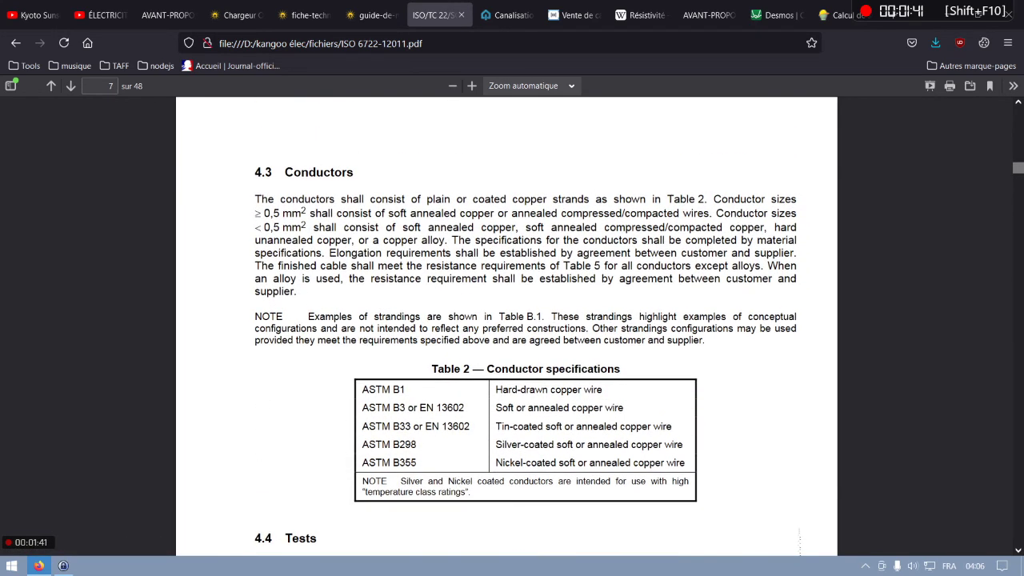
- Copy the first sentence of section 4.3 Conductors and translate it from English to French in Google Traduction
drag(255, 200, 707, 199)
key(ctrl+c)
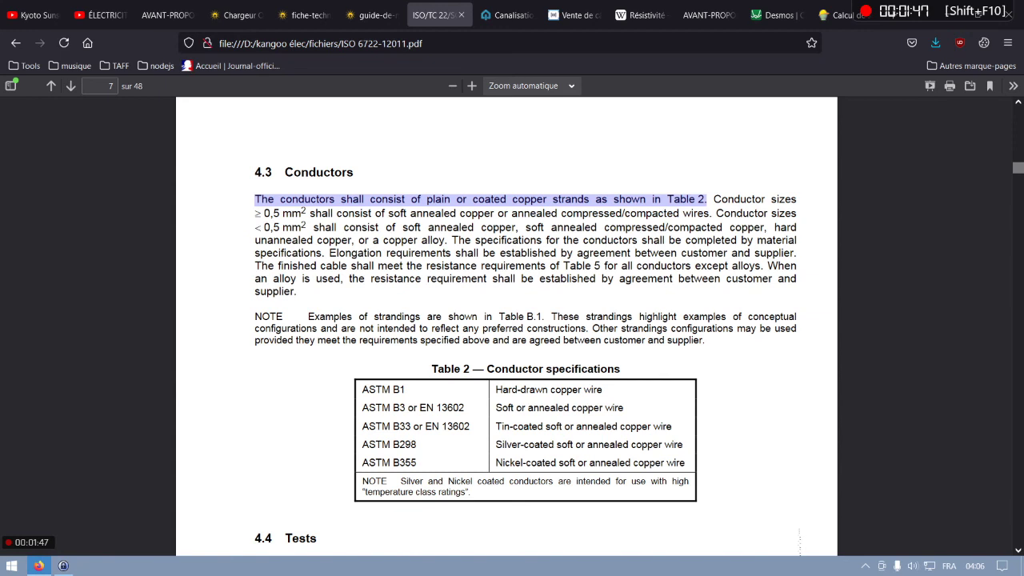
key(Escape)
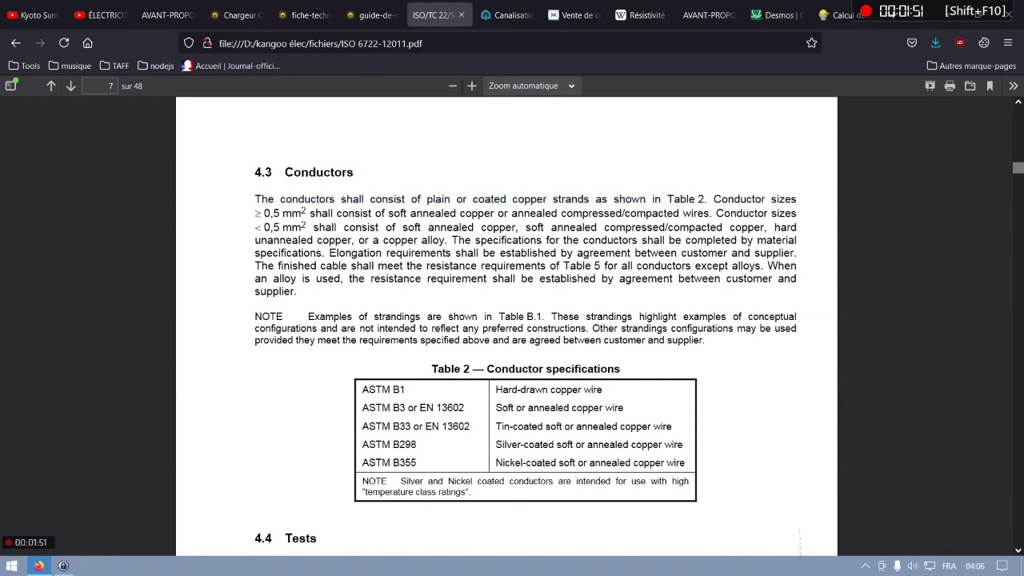
drag(512, 199, 588, 199)
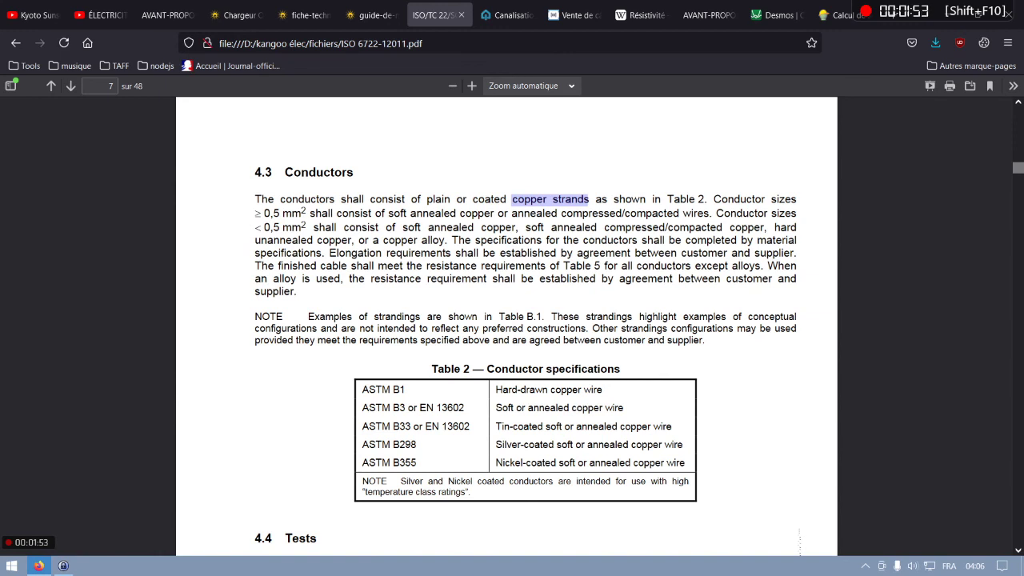
key(Escape)
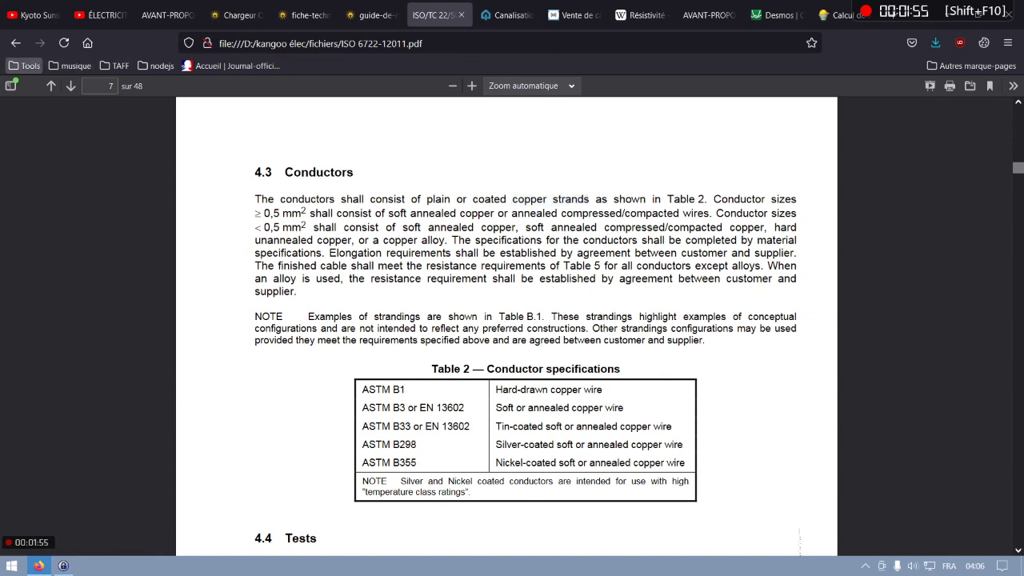
click(24, 65)
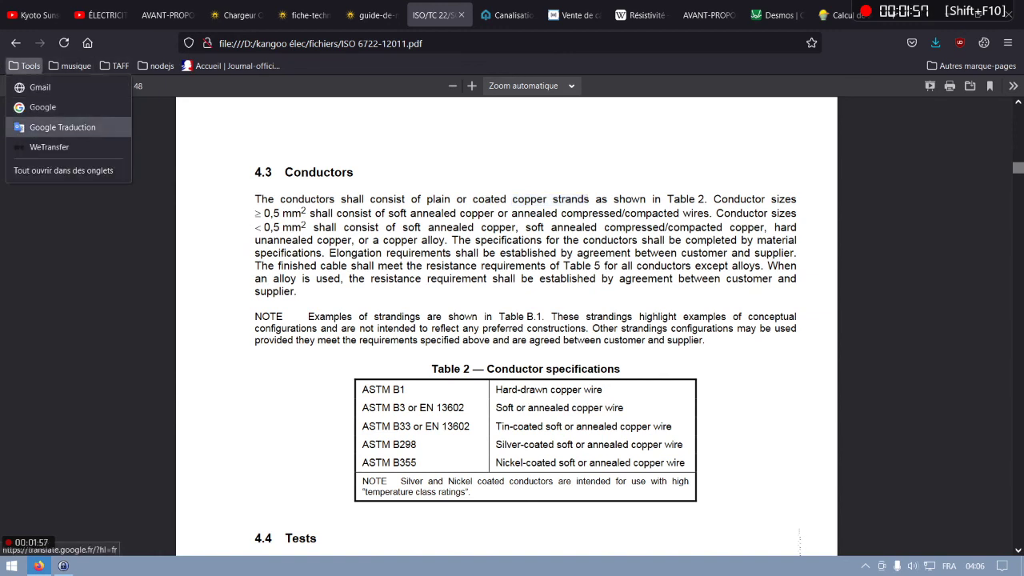
click(62, 127)
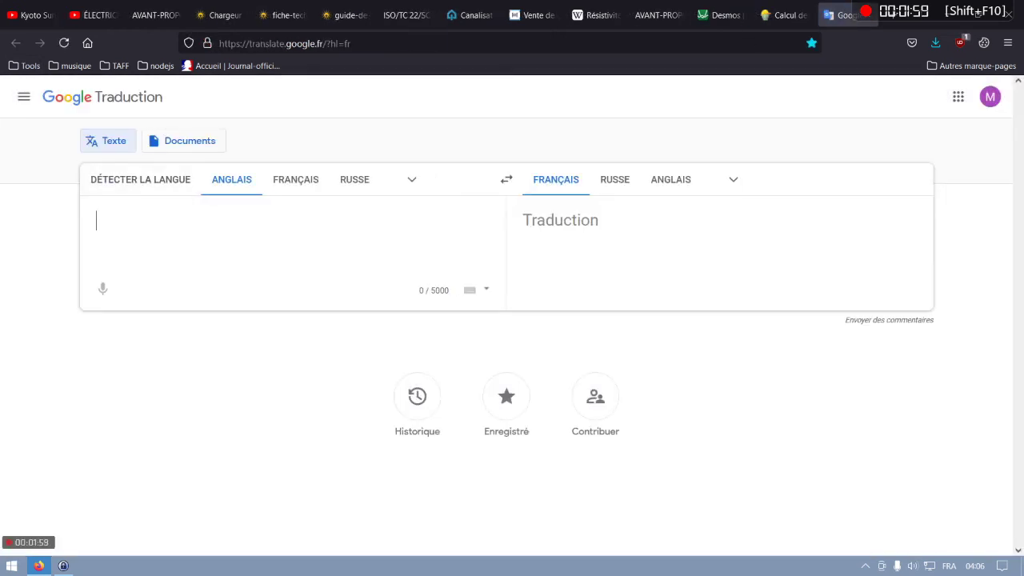
key(ctrl+v)
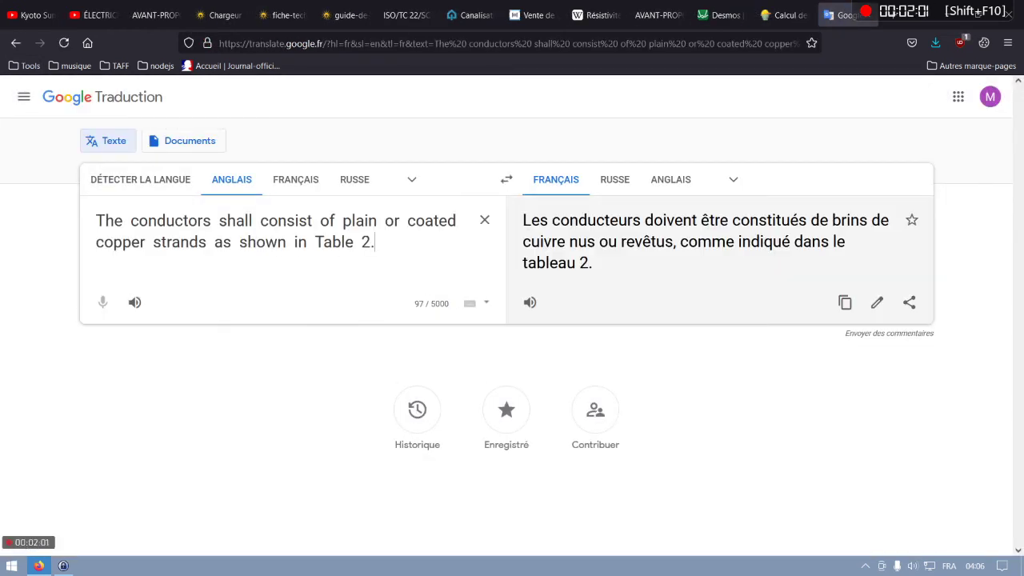
- Add the phrase "copper strands" on a separate line of the source text to translate it alone, and highlight it
key(ctrl+a)
key(Right)
drag(96, 241, 207, 242)
key(ctrl+c)
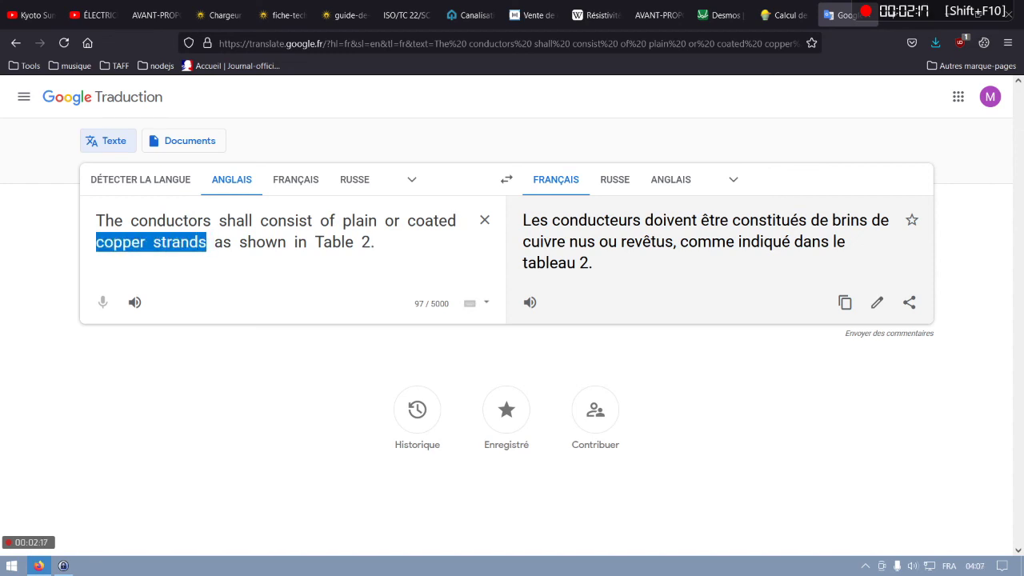
key(Return)
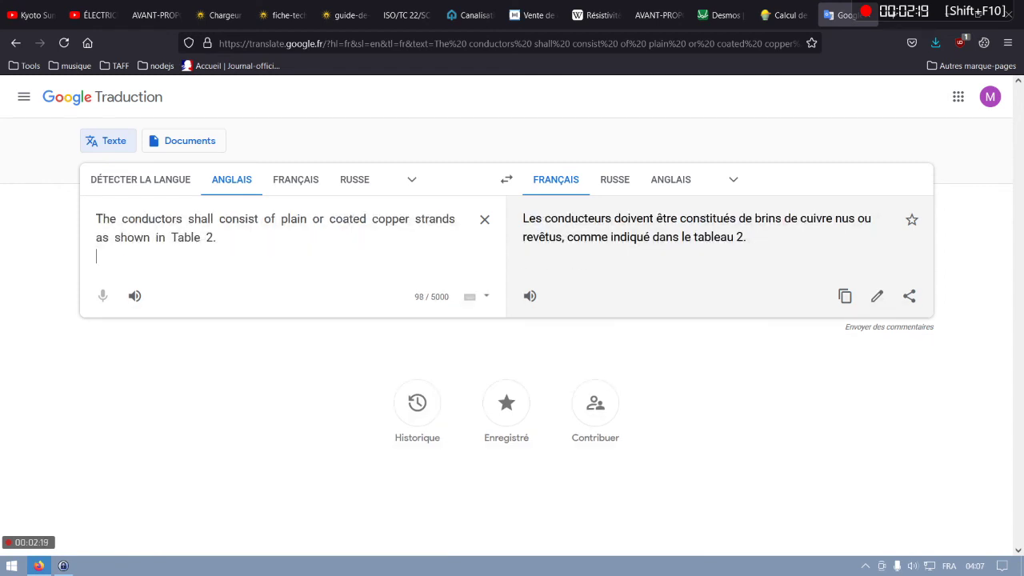
key(ctrl+v)
key(shift+Home)
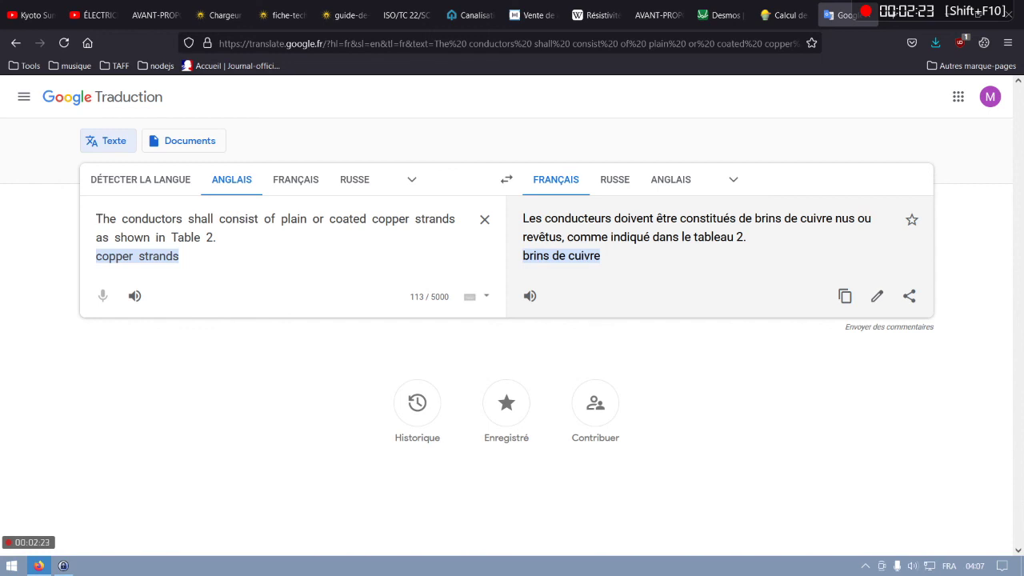
- Switch to the Comptoir du Cable store and browse the Fils électriques category under Câbles d'énergie
key(ctrl+7)
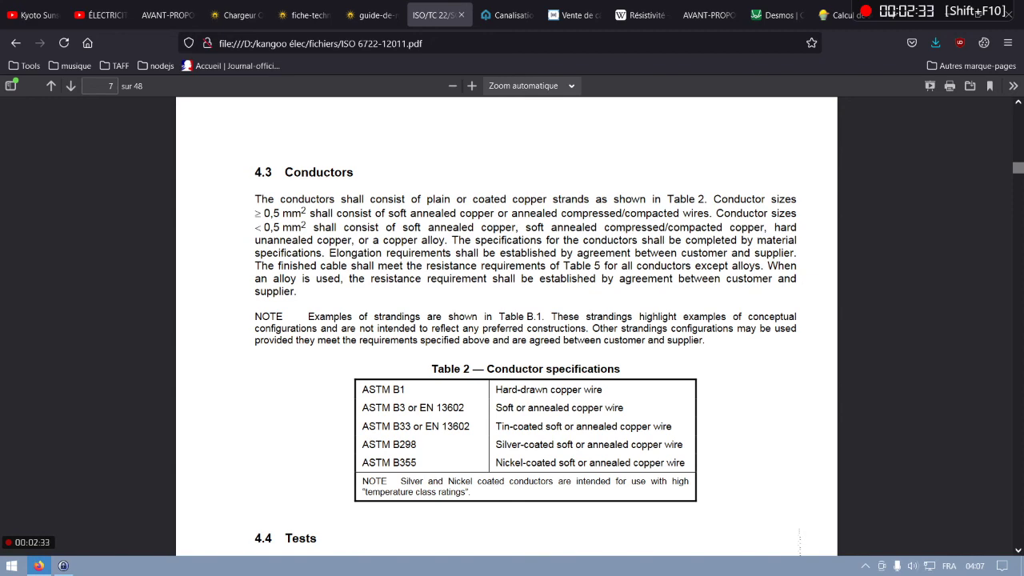
click(574, 14)
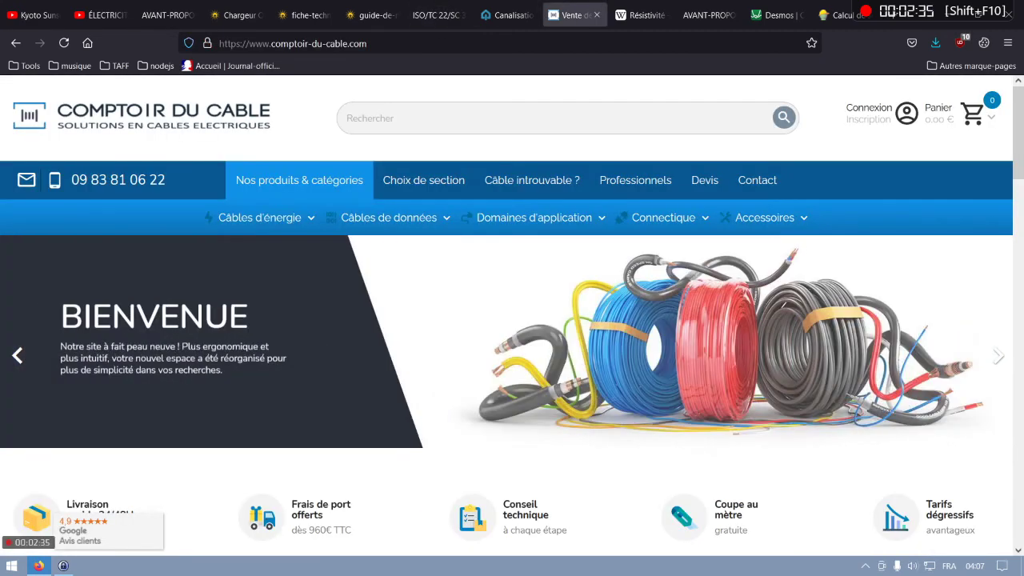
mouse_move(260, 217)
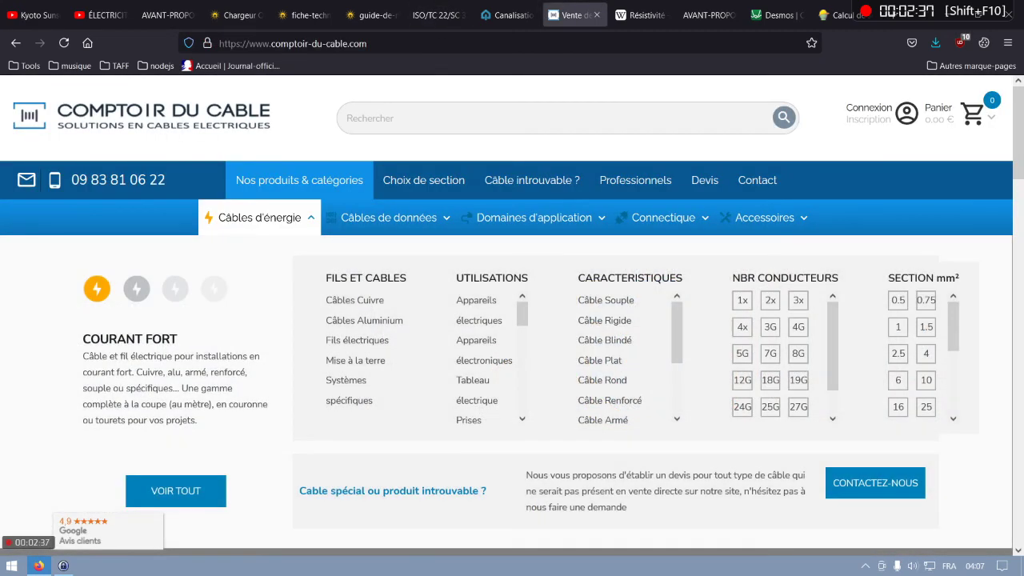
click(357, 340)
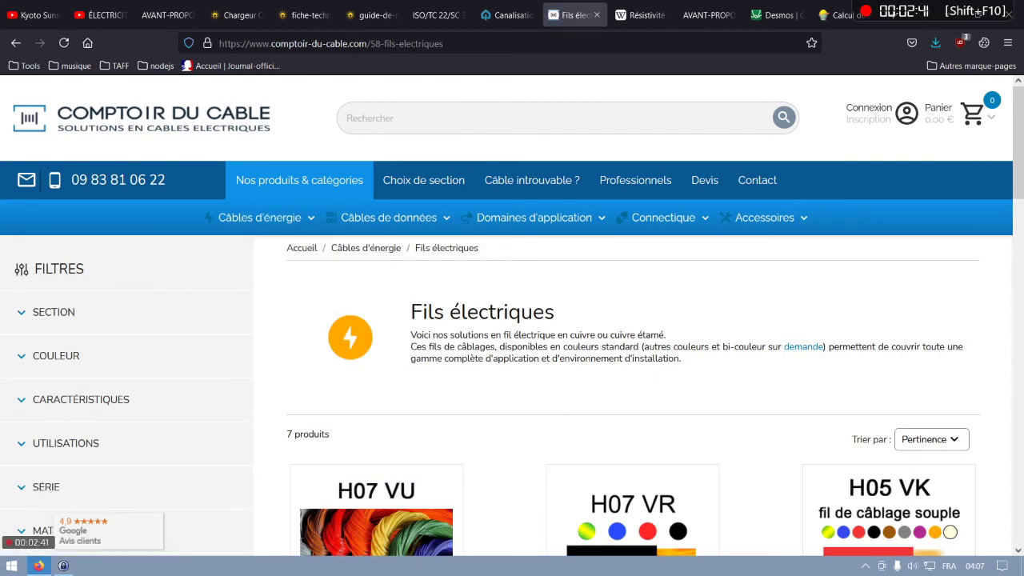
scroll(512, 316, down, 5)
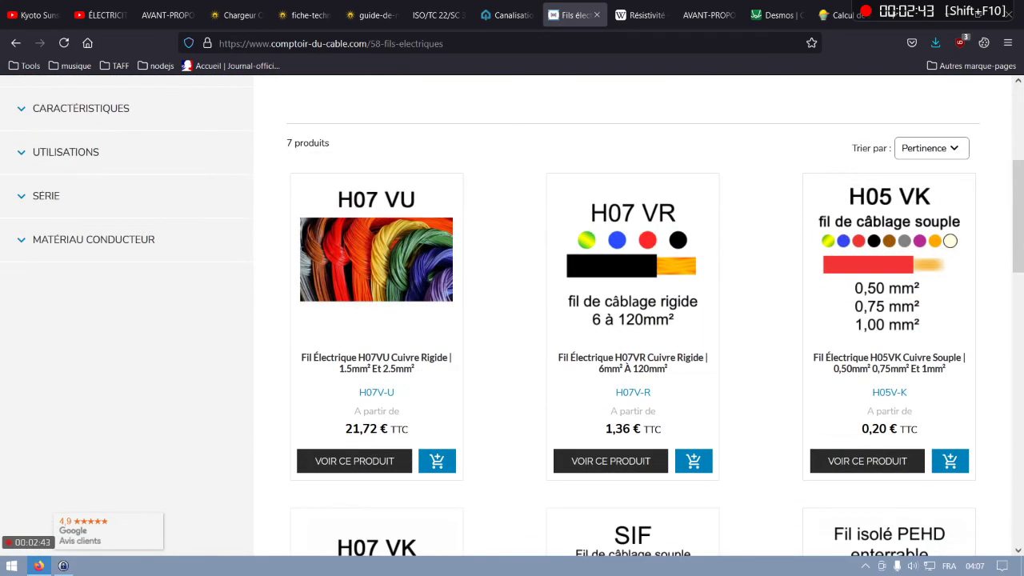
scroll(376, 336, down, 2)
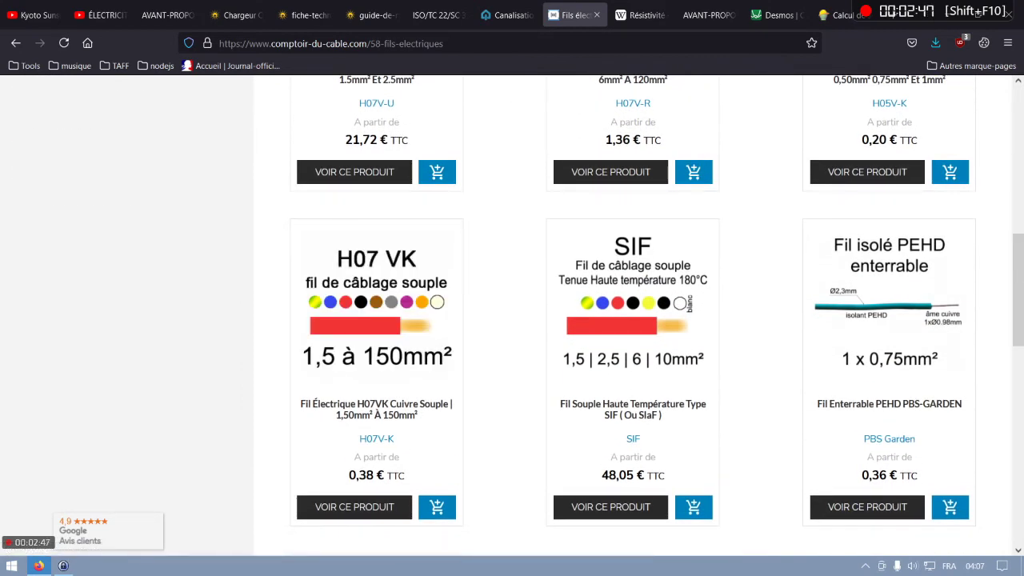
- Browse the Câbles Cuivre category and open the Câble solaire H1Z2Z2K product page
scroll(633, 320, up, 10)
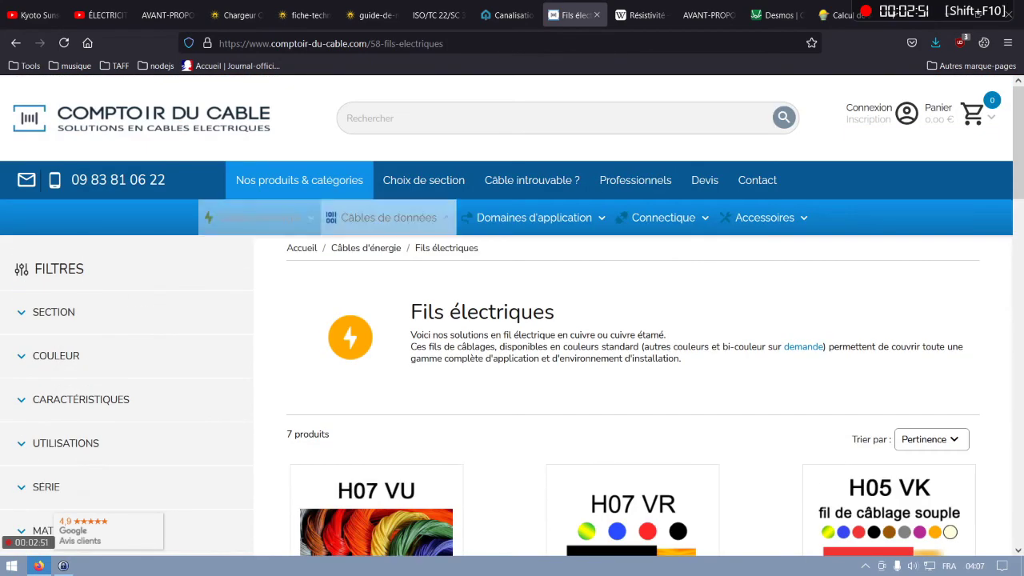
mouse_move(260, 218)
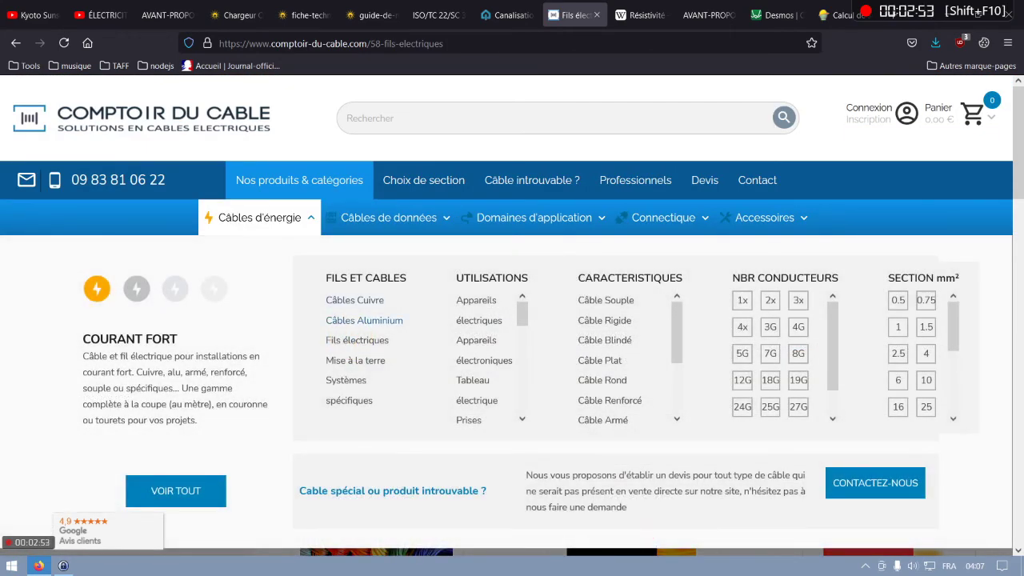
click(354, 300)
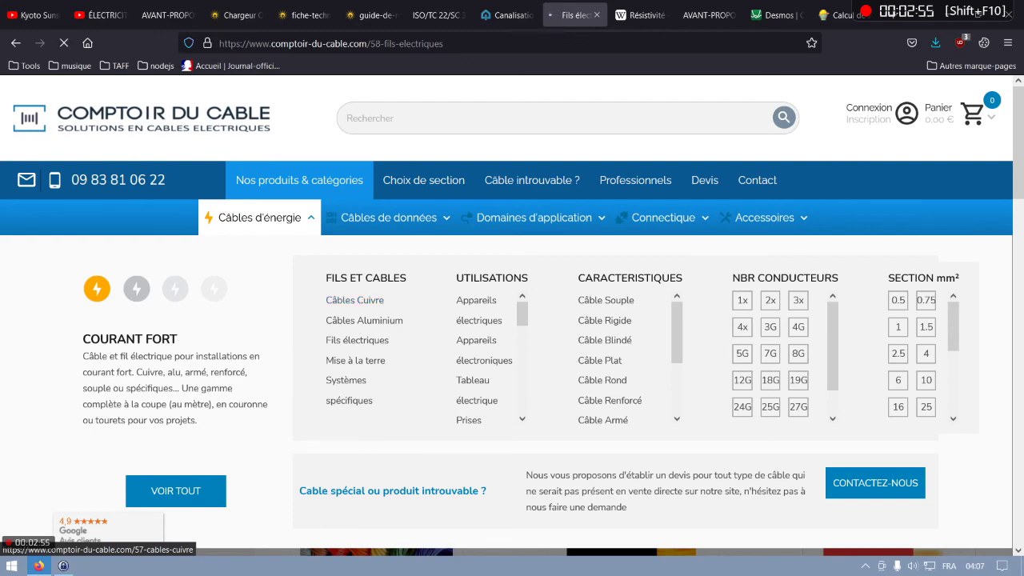
scroll(512, 316, down, 10)
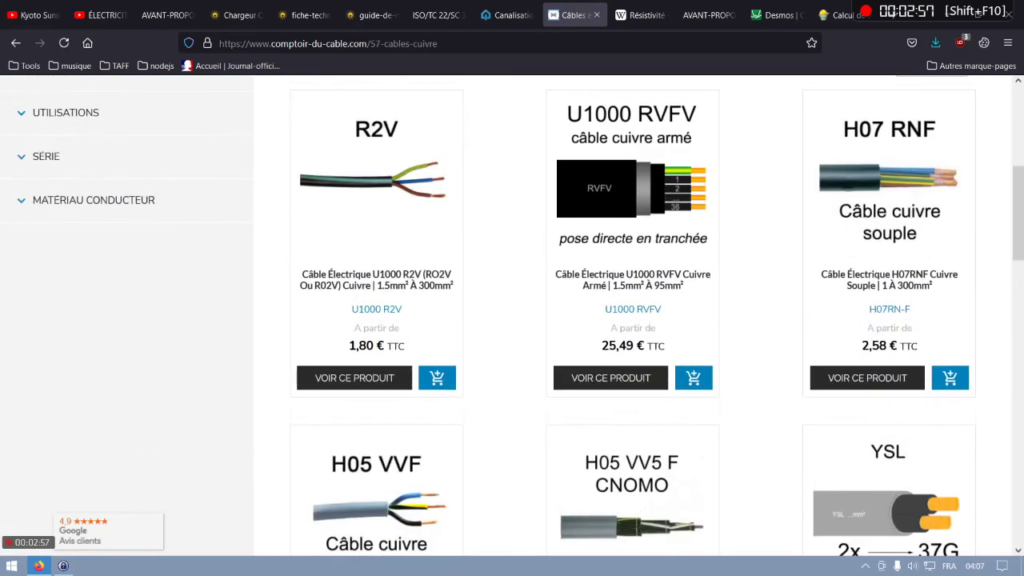
scroll(633, 316, down, 5)
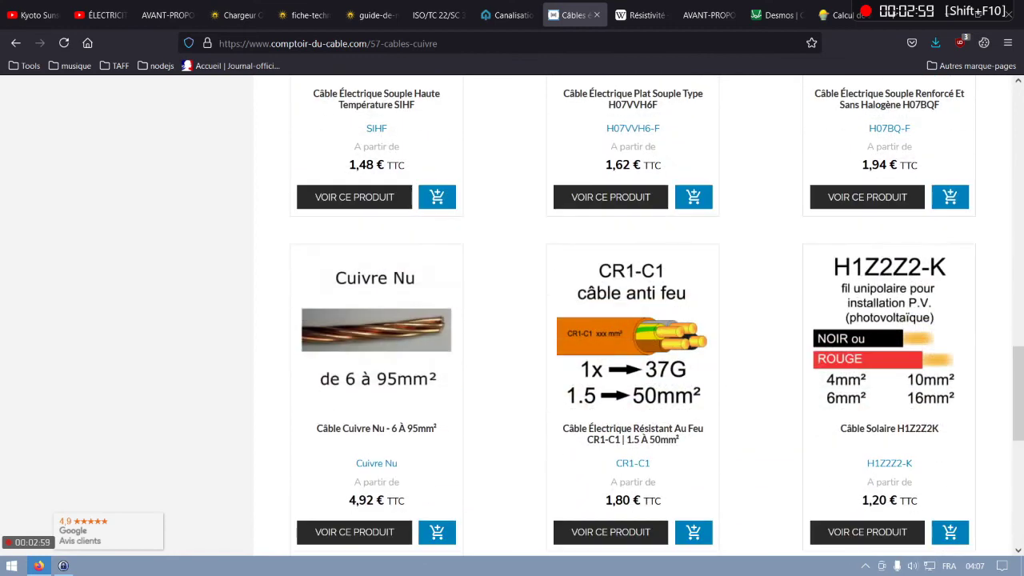
click(889, 256)
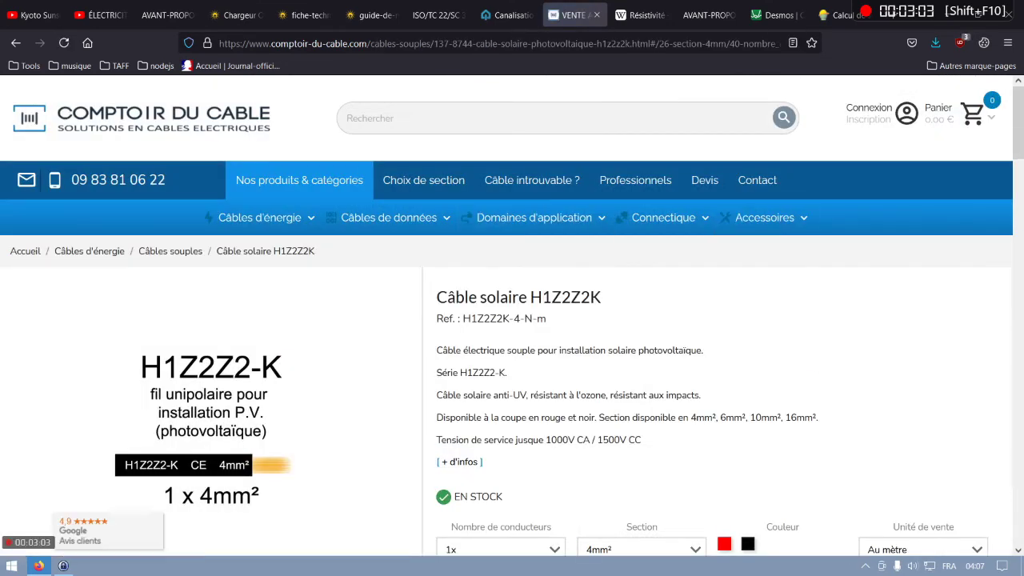
- Examine the H1Z2Z2K solar cable's purchase options, description, diameter and weight table, and sections list
scroll(512, 316, down, 2)
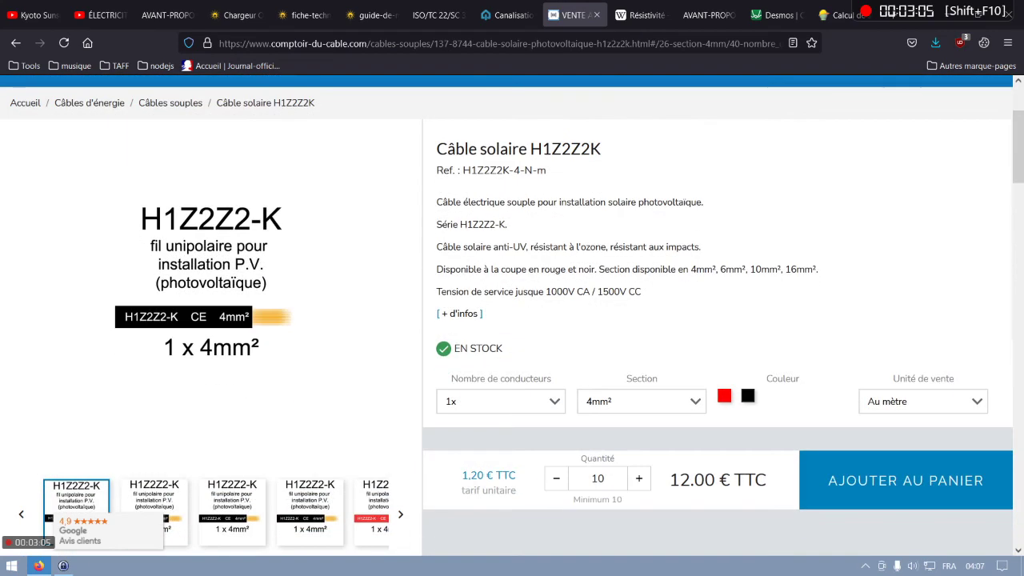
scroll(512, 316, up, 1)
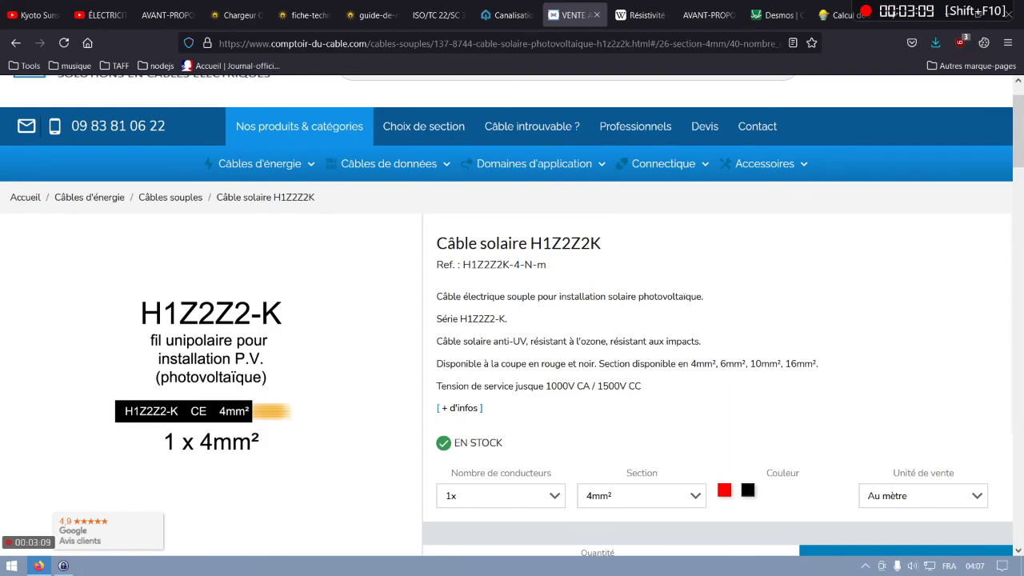
scroll(512, 316, down, 3)
scroll(512, 316, down, 4)
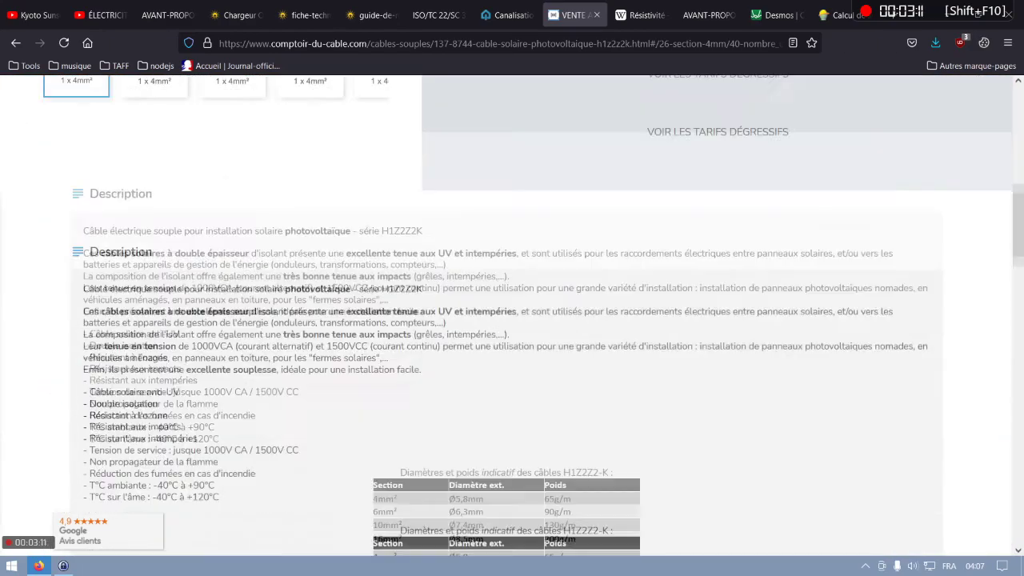
scroll(512, 316, down, 4)
scroll(512, 316, up, 3)
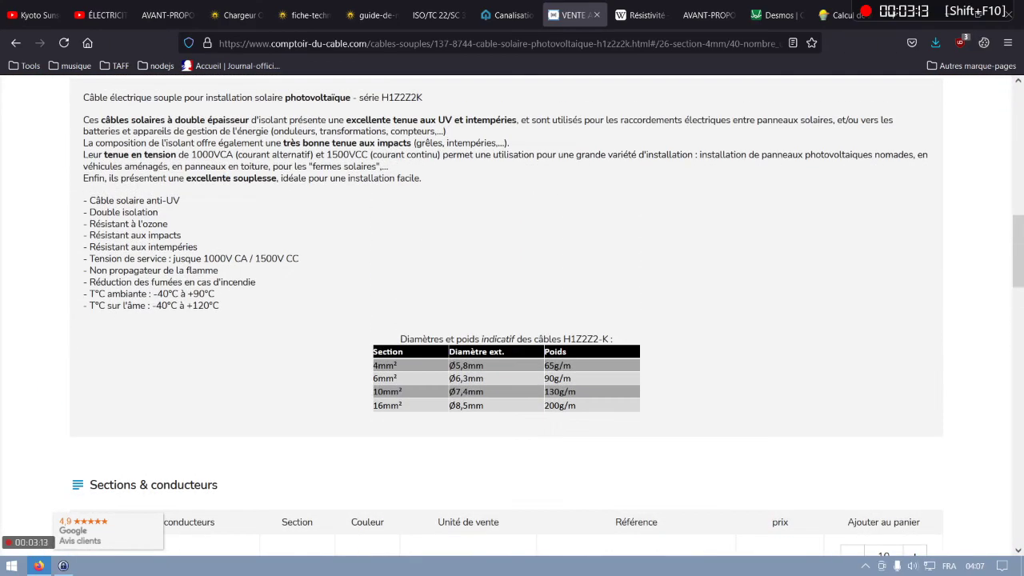
scroll(512, 316, down, 10)
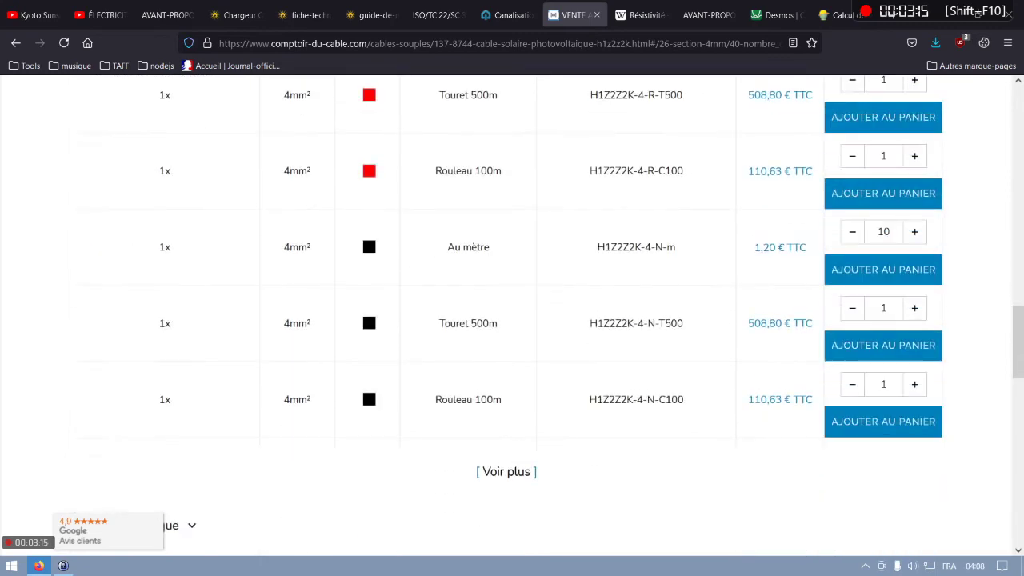
scroll(513, 316, down, 1)
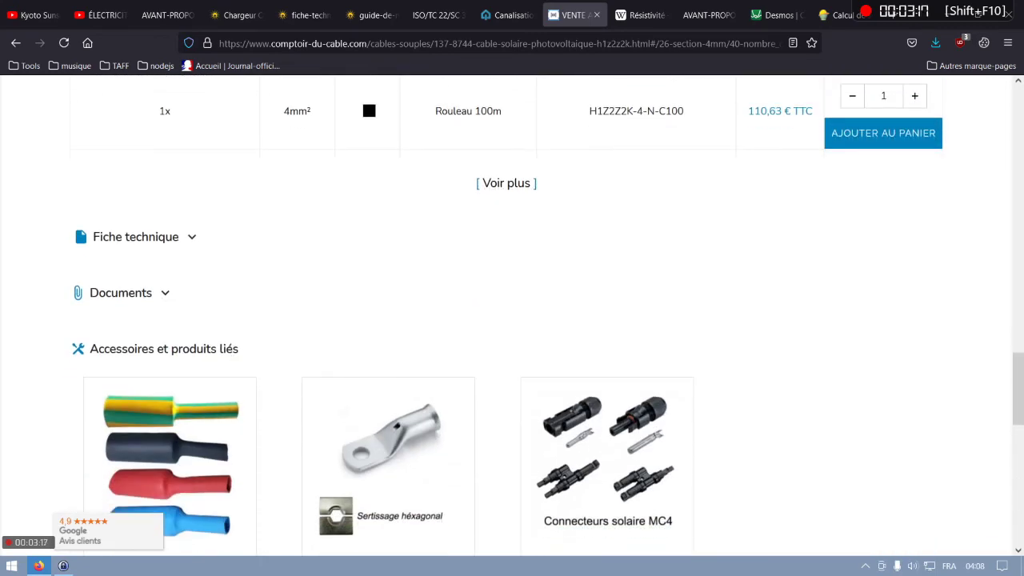
- Expand the H1Z2Z2K cable's technical sheet and documents sections to check its conductor material and available files
click(135, 237)
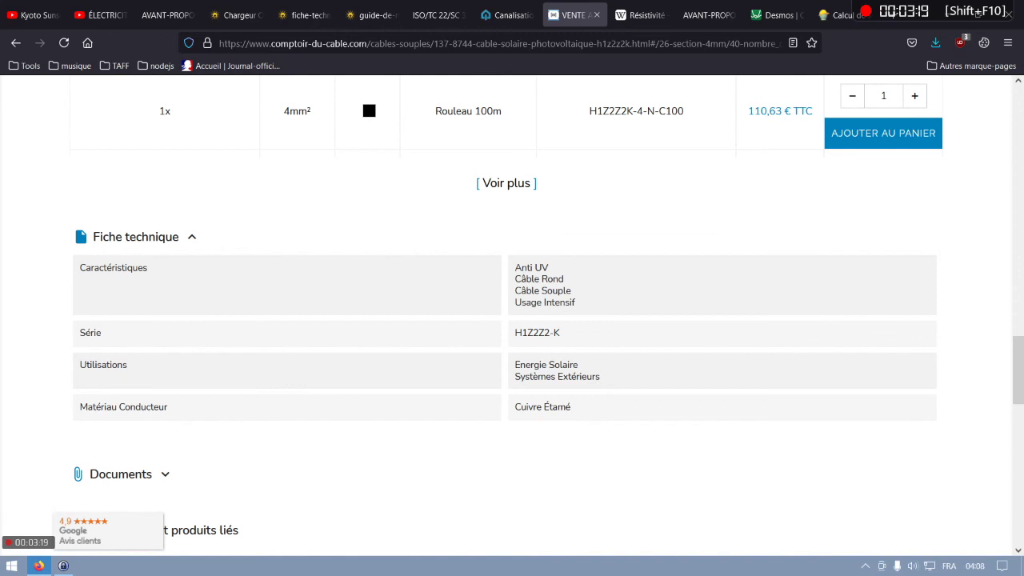
scroll(512, 316, down, 4)
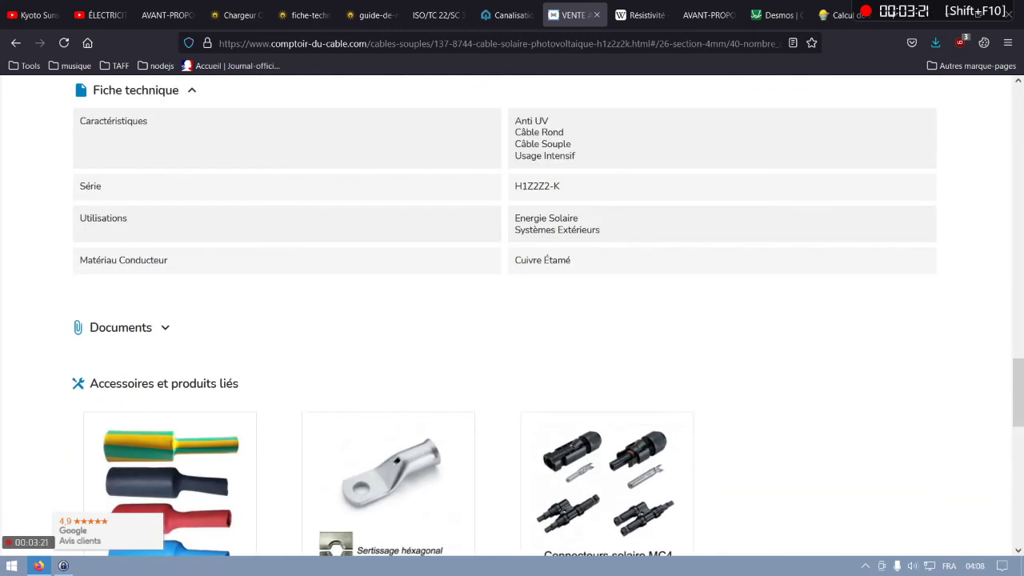
click(121, 327)
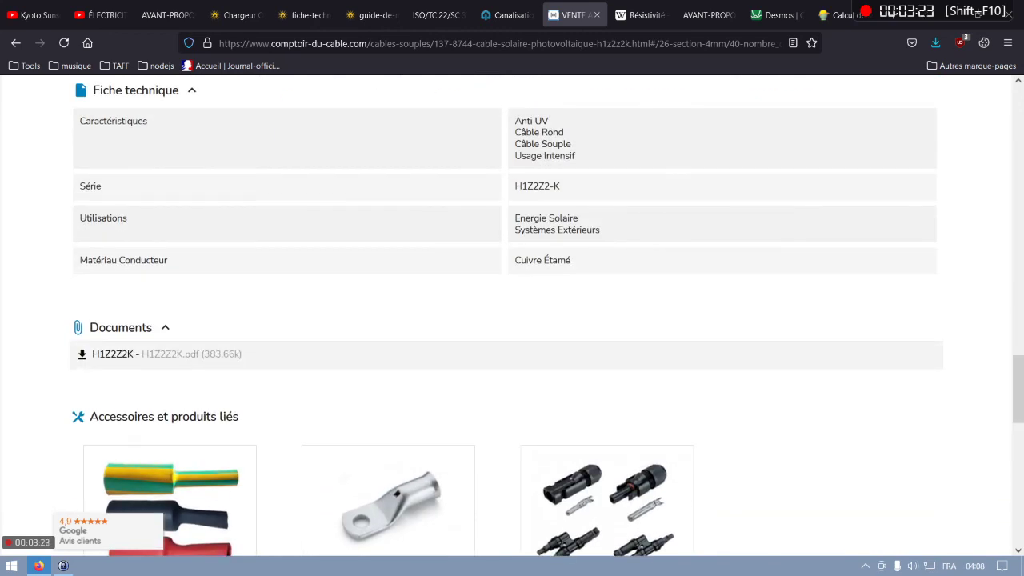
- Return to the Fils électriques category and look over its H07 and H05 wires
scroll(512, 316, up, 15)
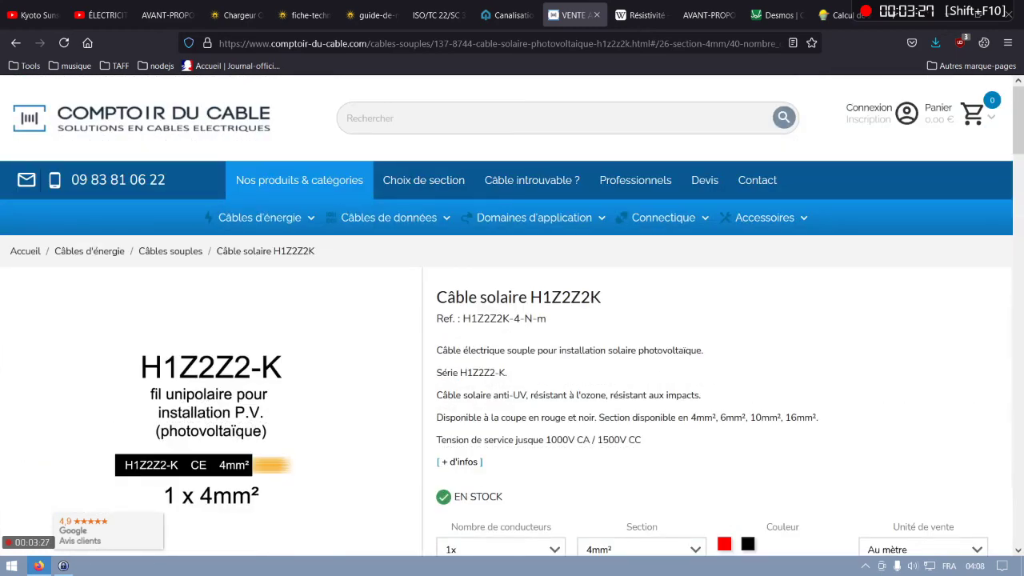
mouse_move(261, 218)
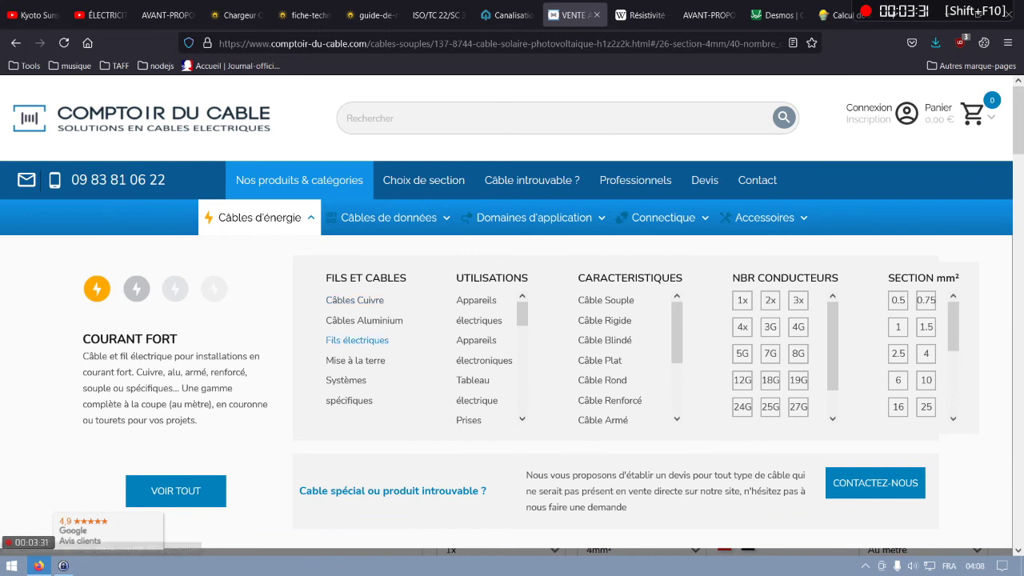
click(356, 340)
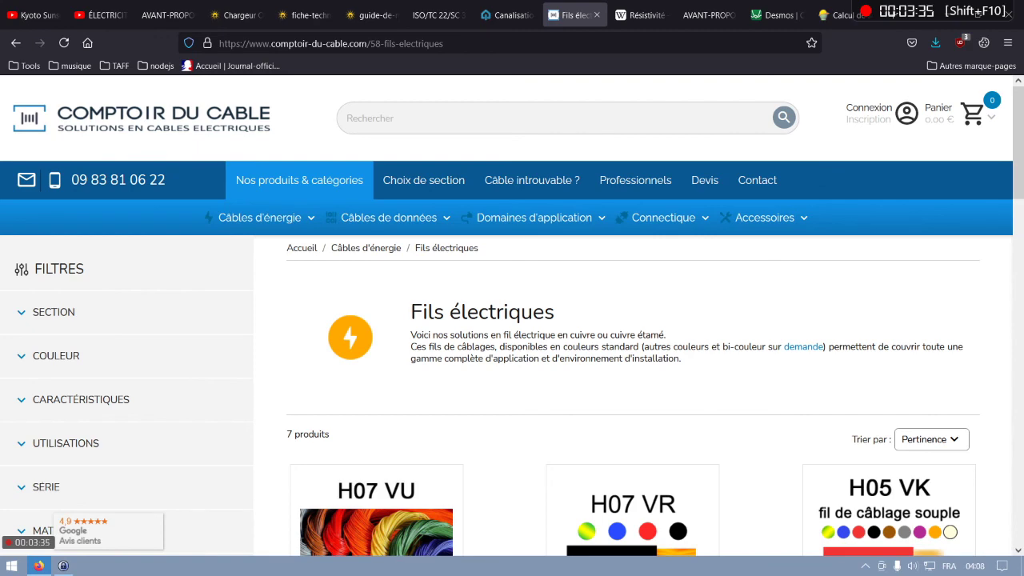
scroll(512, 320, down, 3)
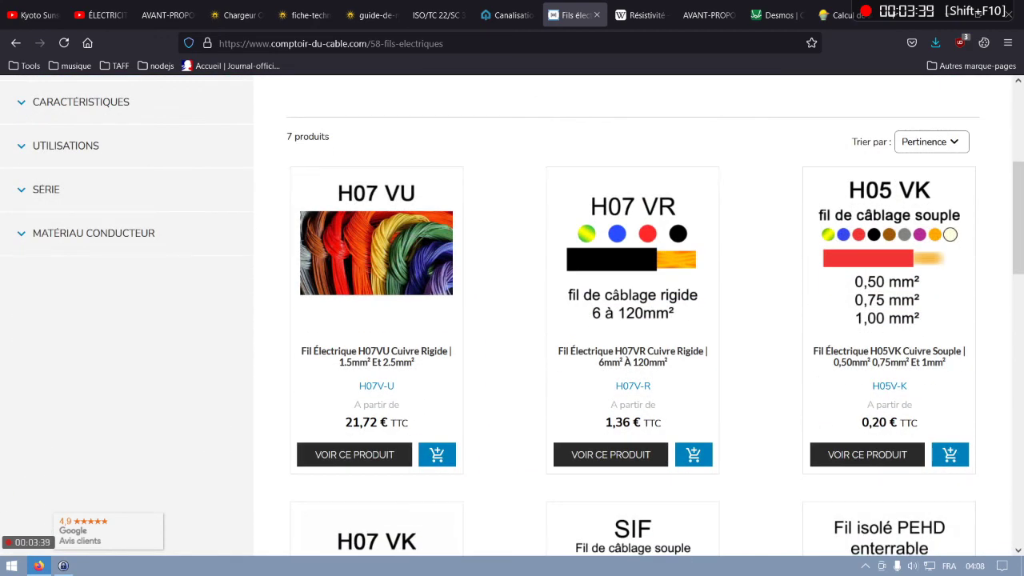
- Open the Promotelec cable designation table as a separate image and enlarge it to 300 %
scroll(512, 320, down, 3)
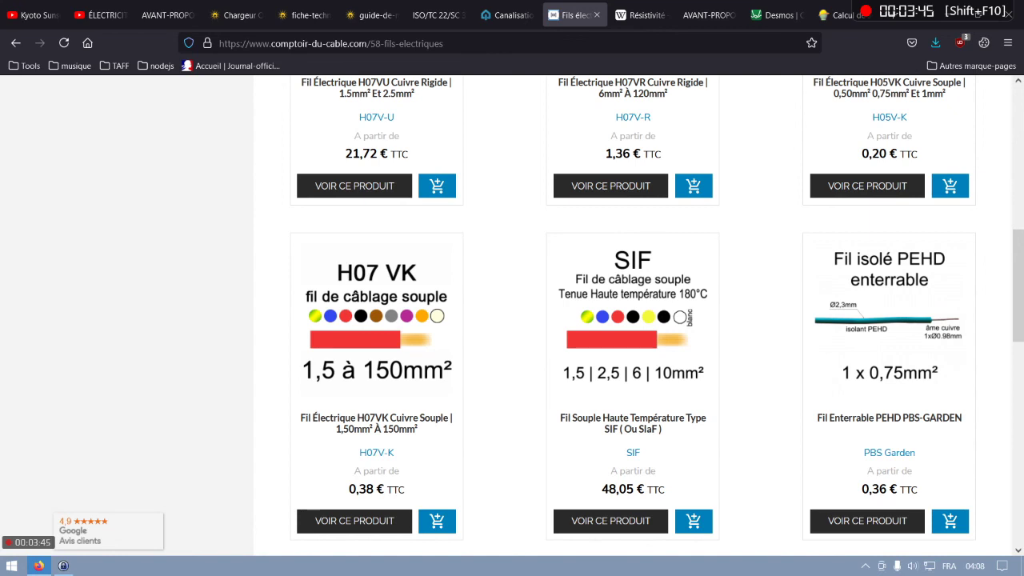
click(505, 15)
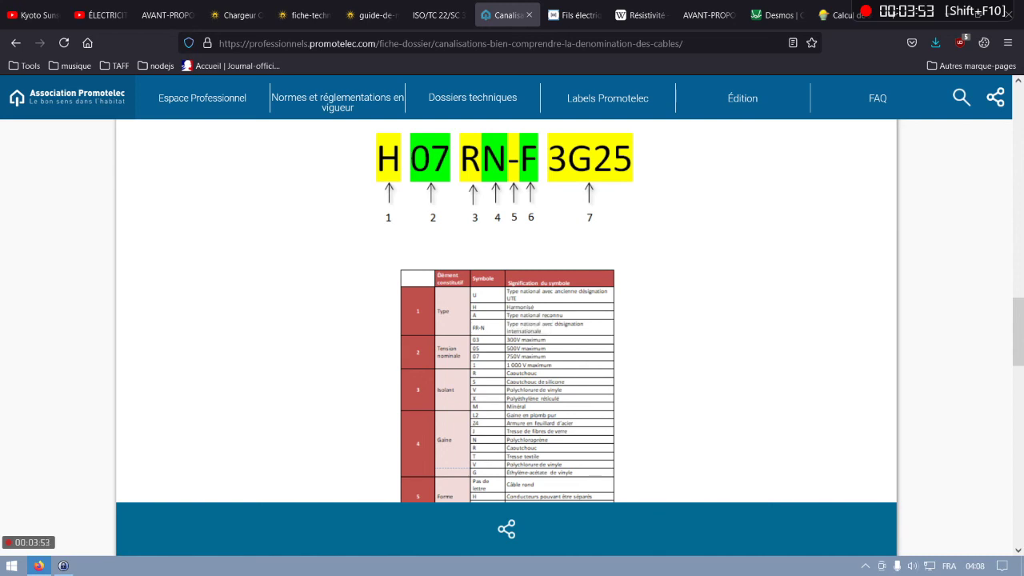
right_click(509, 342)
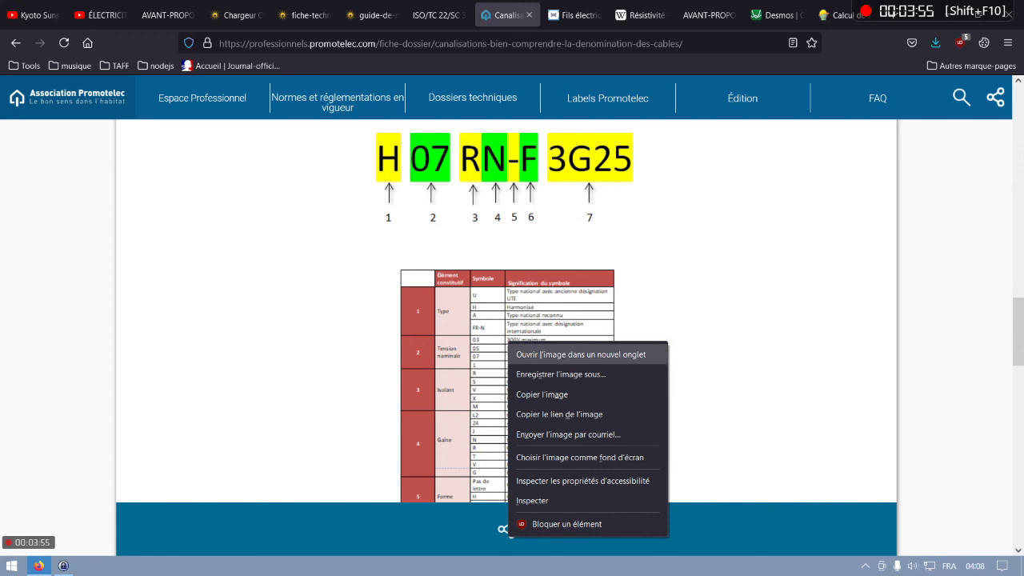
click(560, 354)
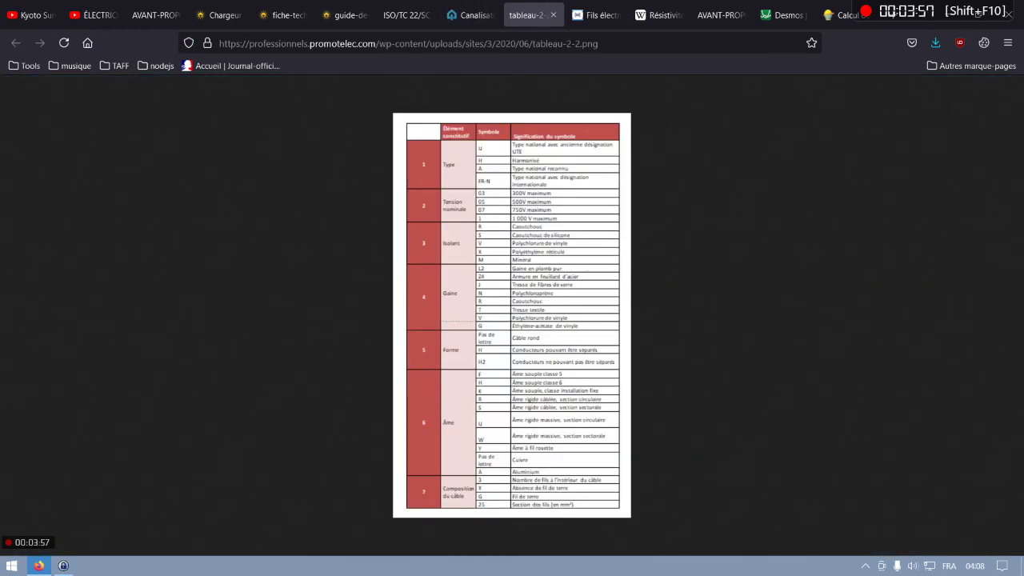
key(ctrl+plus)
key(ctrl+plus)
key(ctrl+plus)
key(ctrl+plus)
key(ctrl+plus)
key(ctrl+plus)
key(ctrl+plus)
key(ctrl+plus)
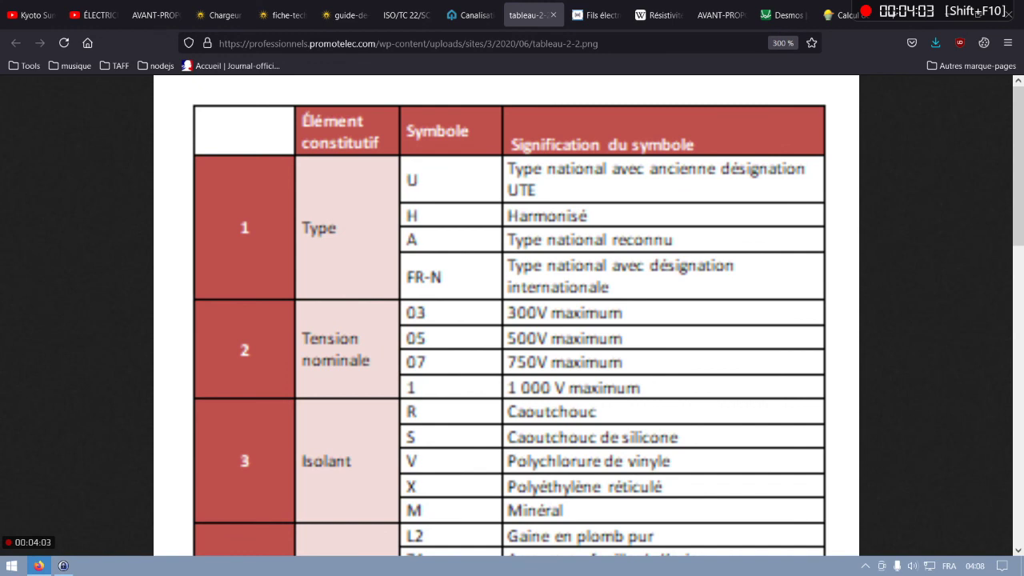
- Read the designation table's symbols for voltage, insulation, sheath, shape and core, and close the image
scroll(509, 320, down, 1)
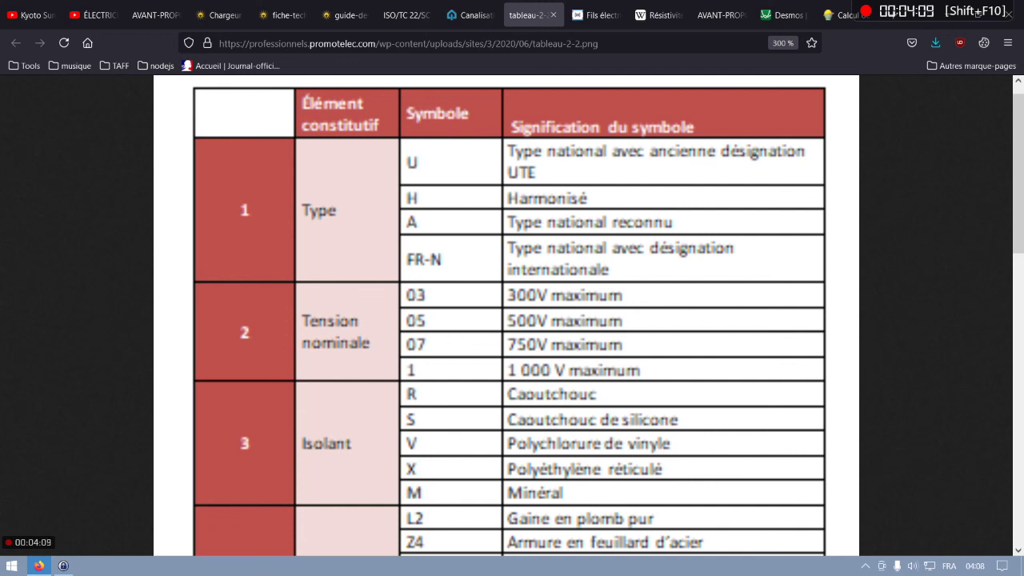
scroll(509, 320, down, 2)
scroll(509, 320, down, 6)
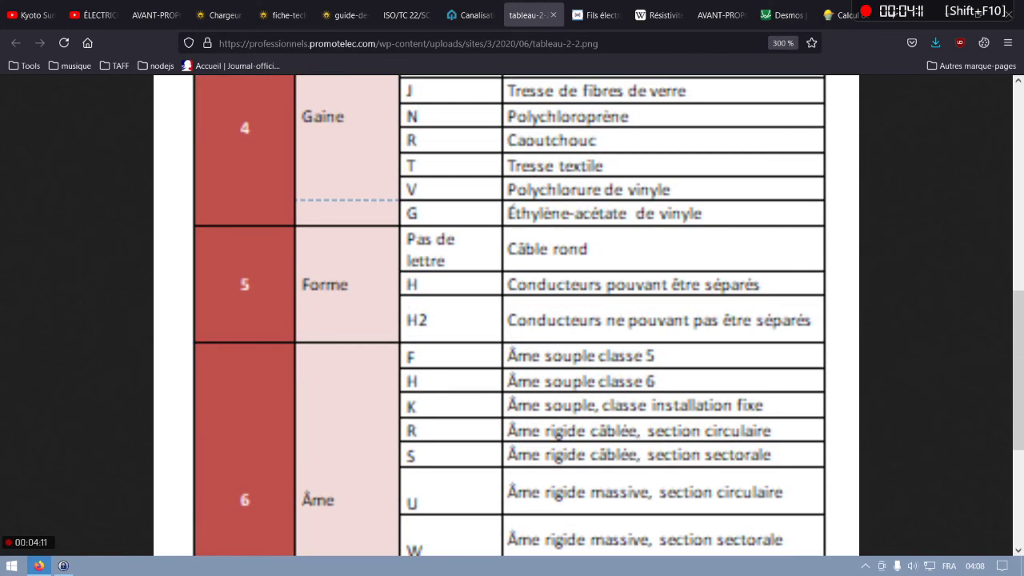
scroll(509, 320, up, 3)
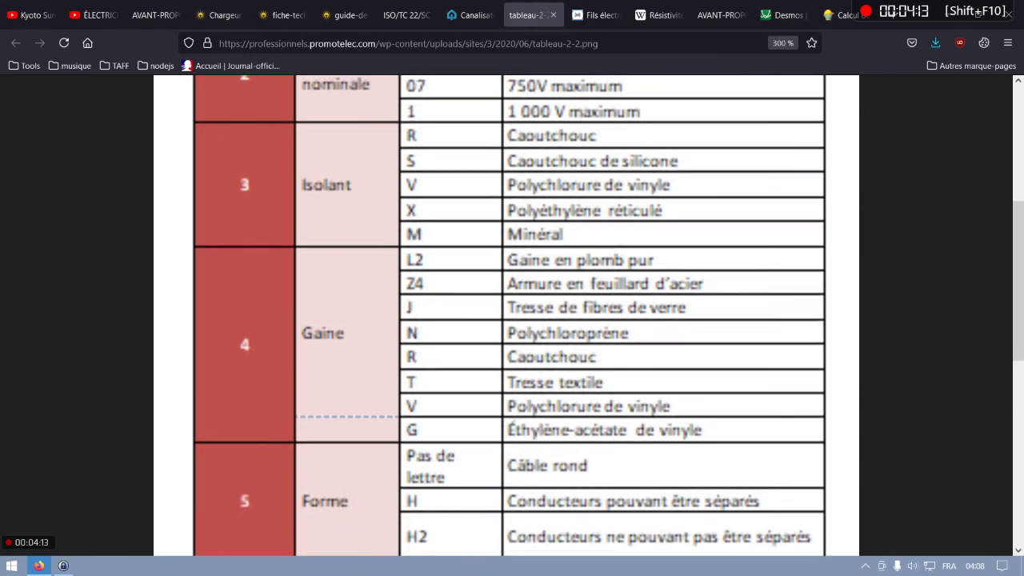
scroll(683, 195, up, 2)
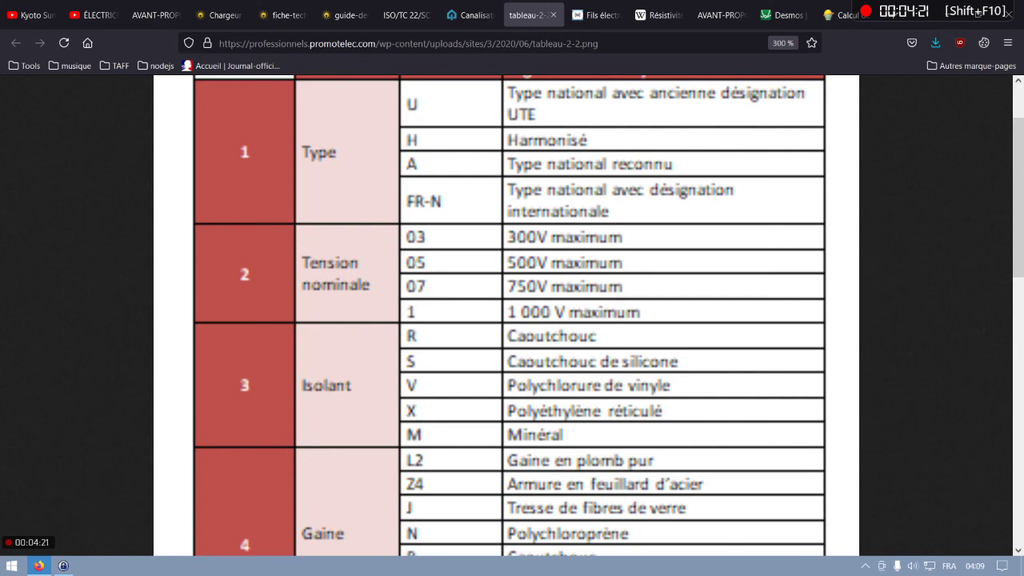
scroll(510, 316, down, 4)
scroll(510, 316, up, 3)
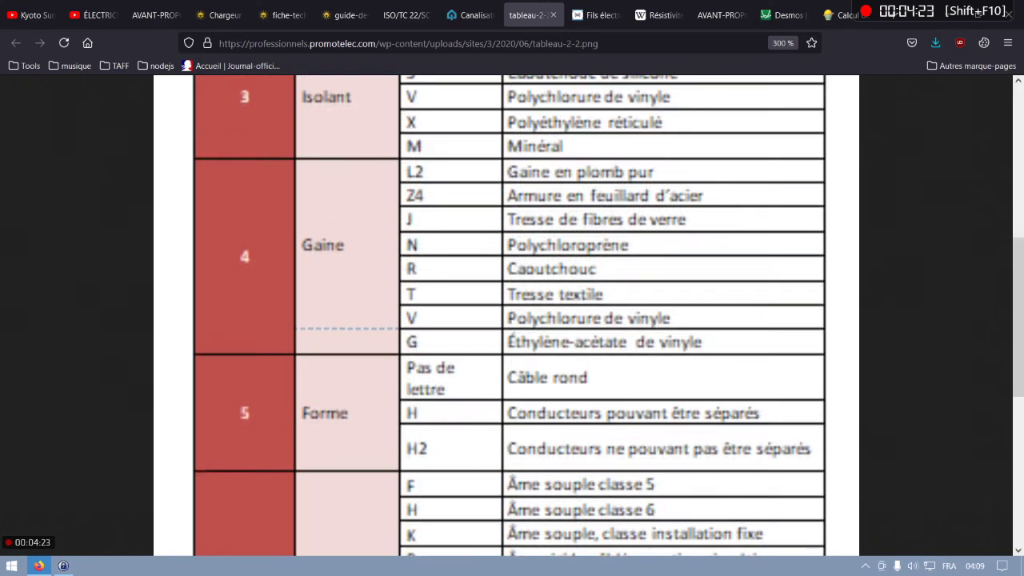
scroll(510, 316, down, 3)
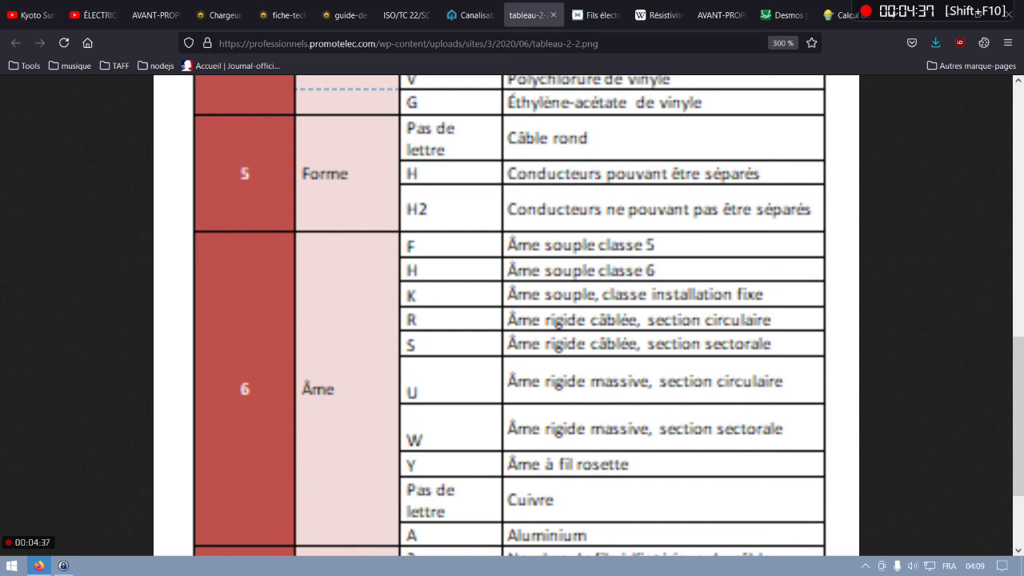
key(ctrl+w)
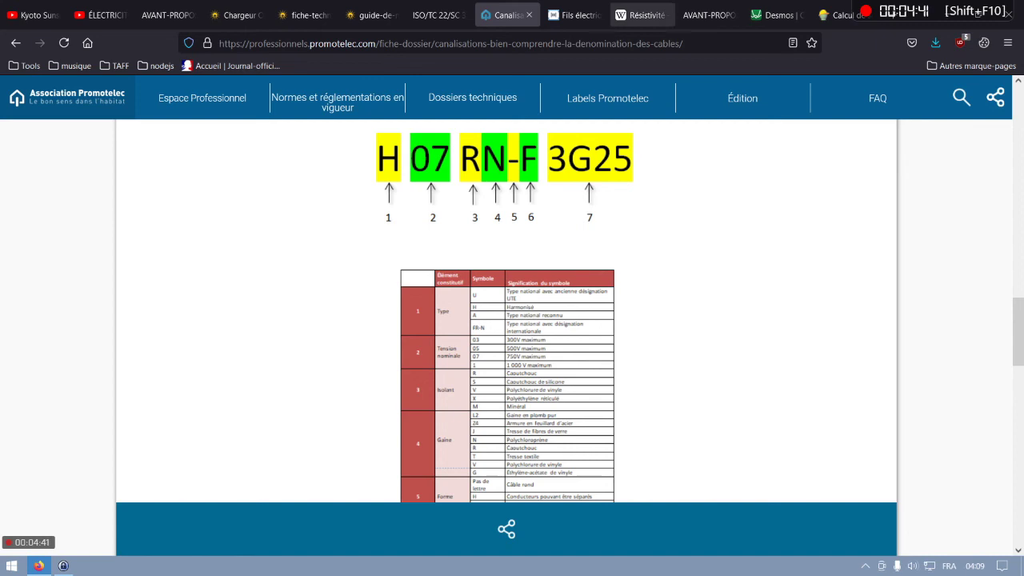
- Open the store's H07VK flexible copper wire product page and check its number-of-conductors options
click(575, 14)
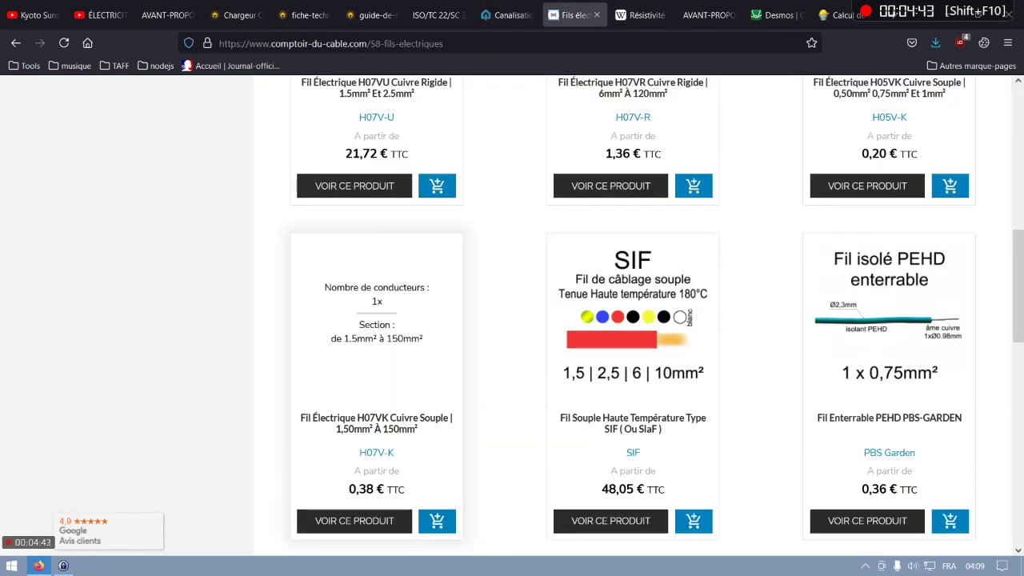
click(376, 320)
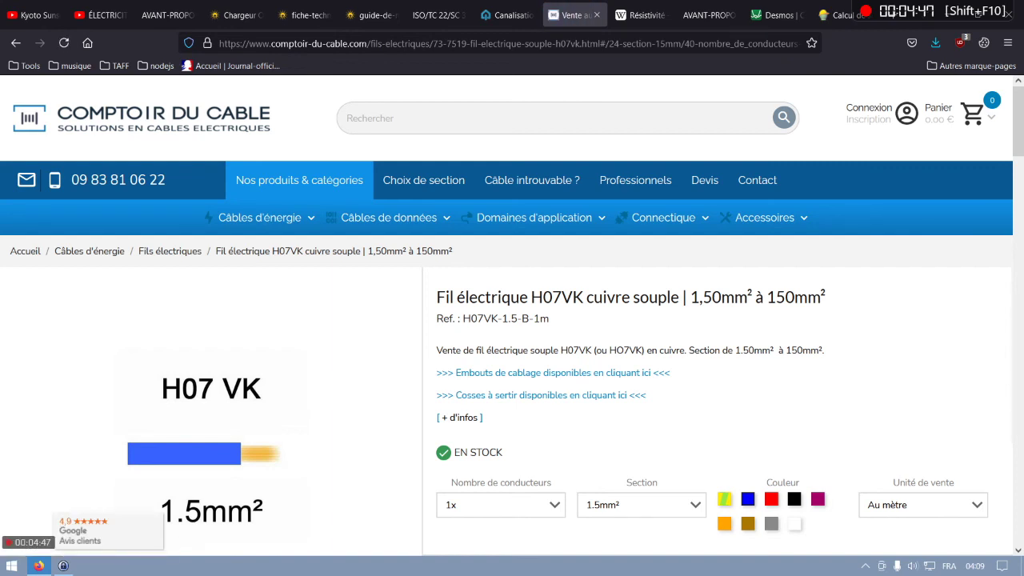
scroll(512, 316, down, 3)
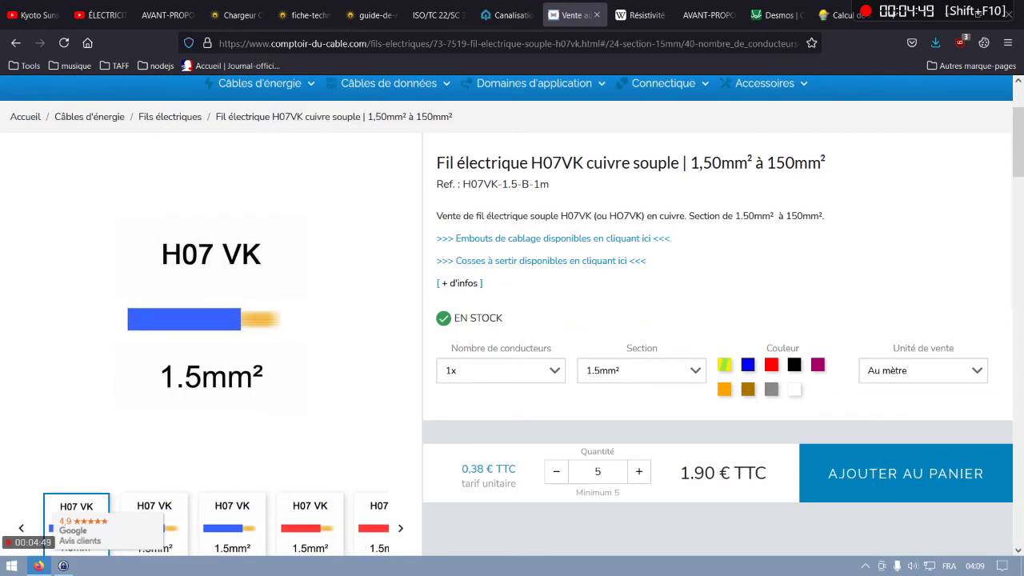
click(500, 371)
key(Escape)
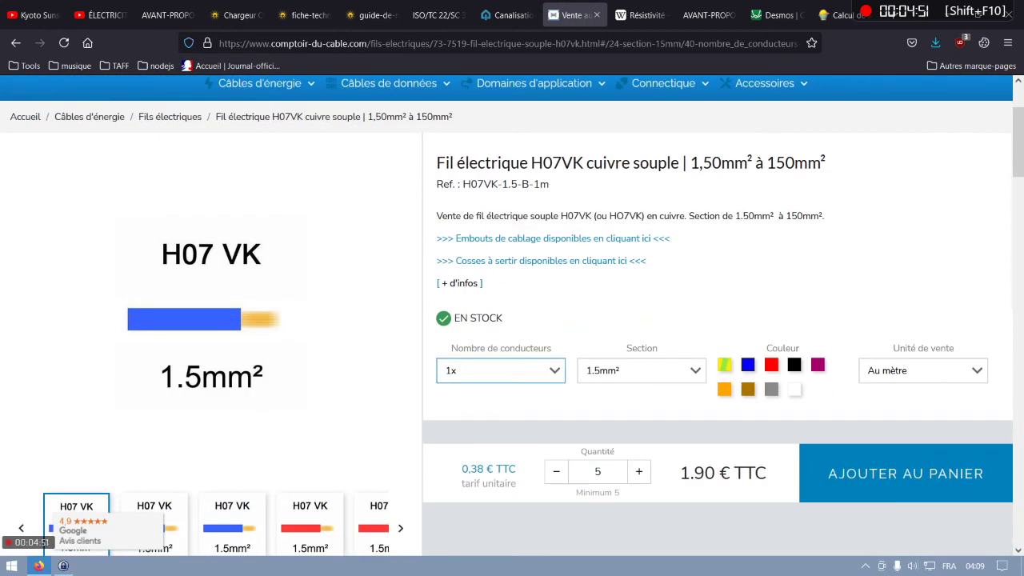
- Configure the H07VK wire in red with a 16 mm² section and a quantity of 5
click(771, 365)
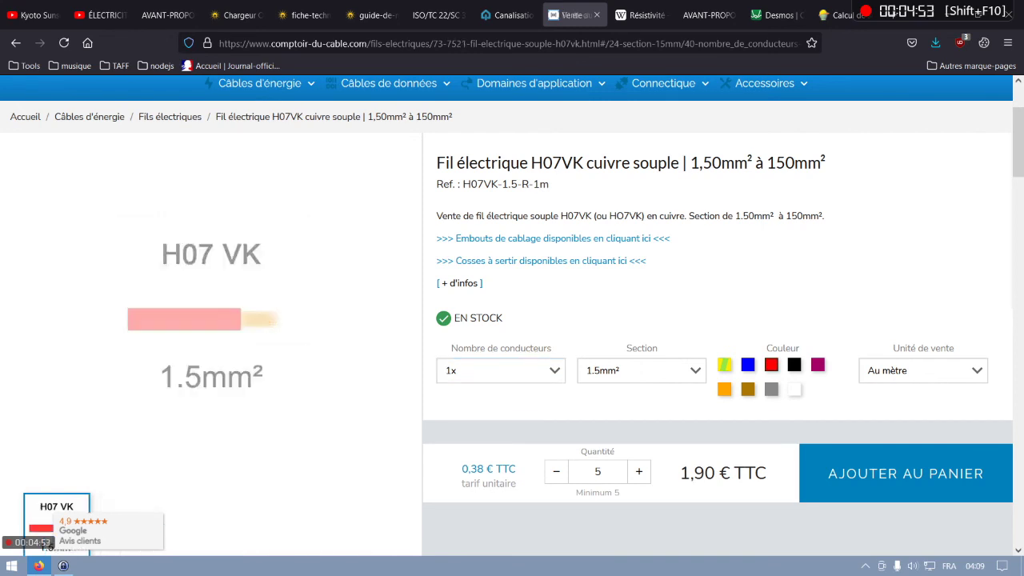
click(642, 370)
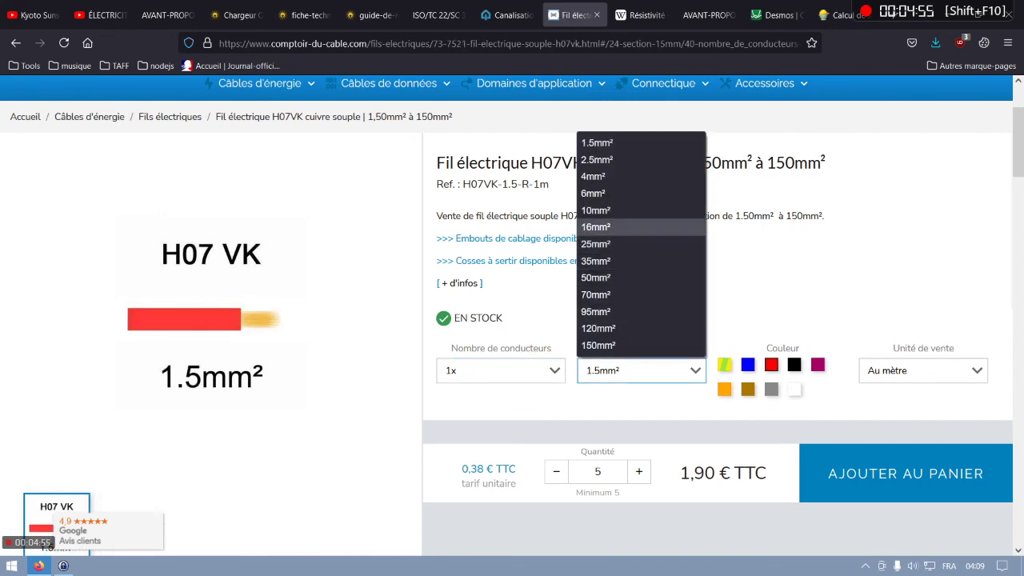
click(596, 227)
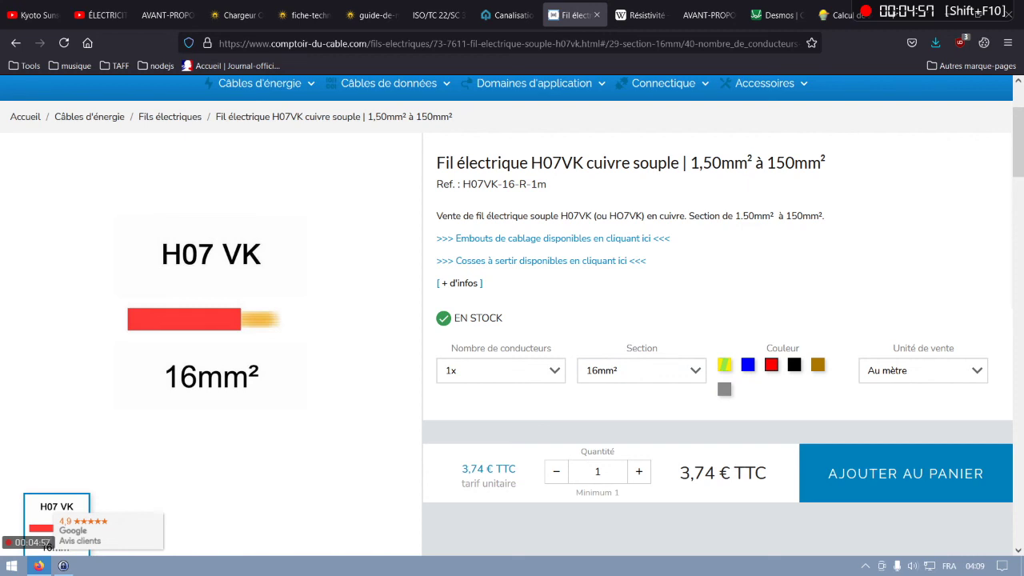
click(638, 471)
click(639, 472)
click(638, 471)
click(638, 471)
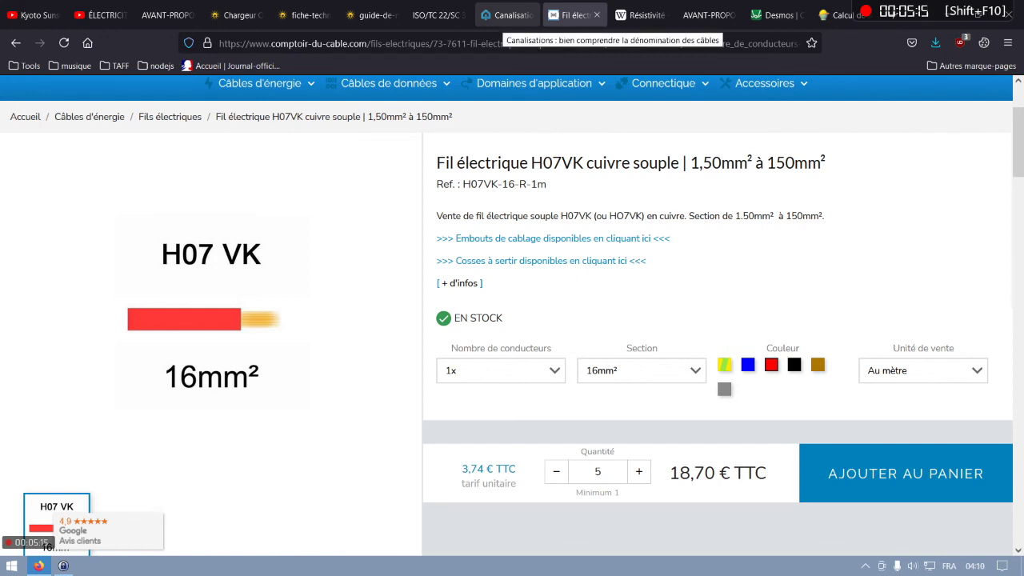
- Revisit the conductor requirements in section 4.3 of the ISO 6722 document
click(440, 14)
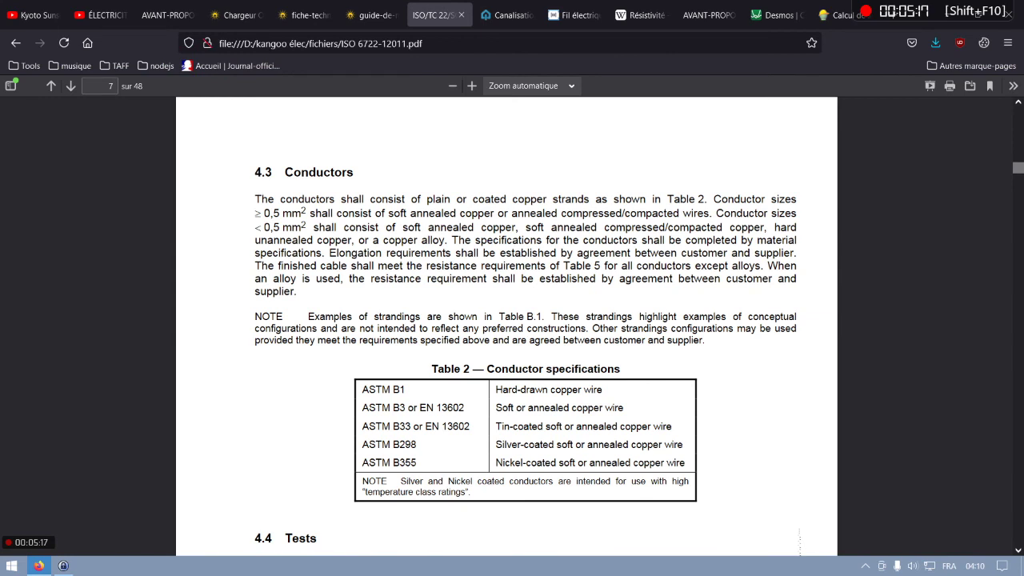
mouse_move(528, 198)
mouse_down()
mouse_move(581, 214)
mouse_move(583, 199)
mouse_move(528, 198)
mouse_up()
mouse_move(936, 16)
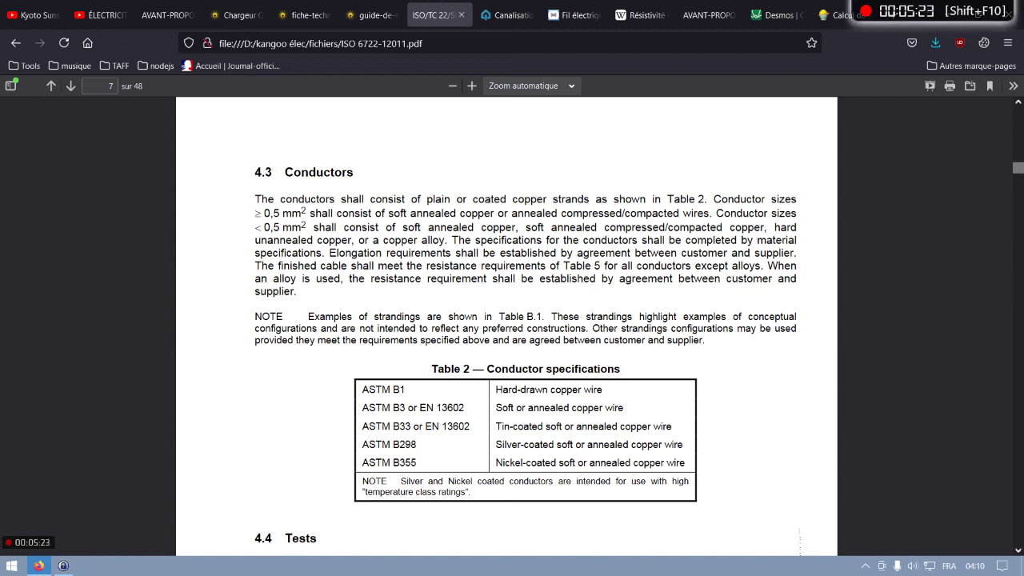